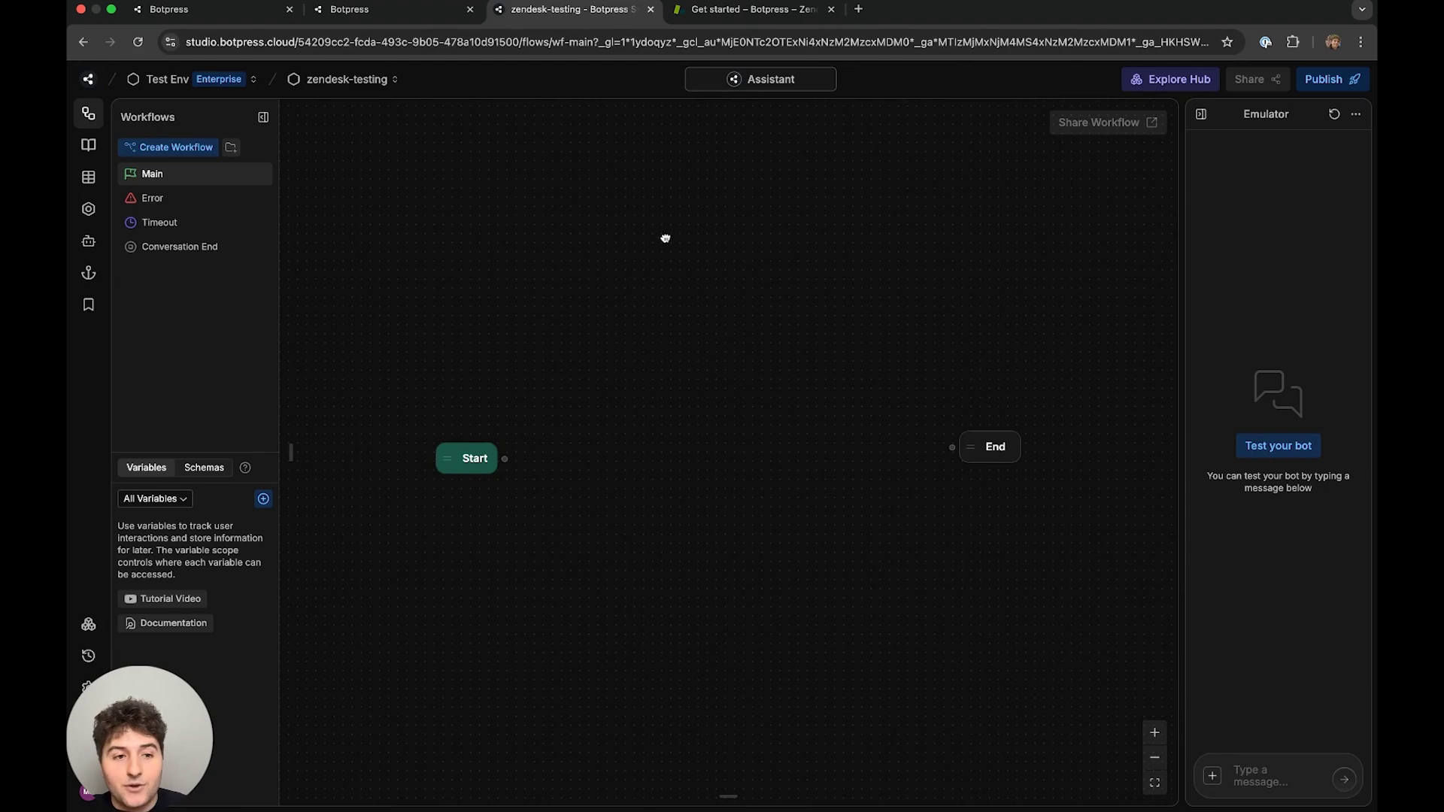
# Find Zendesk on the Hub from Installed Integrations and open its configuration page.
pyautogui.moveTo(661, 239); pyautogui.dragTo(681, 168)
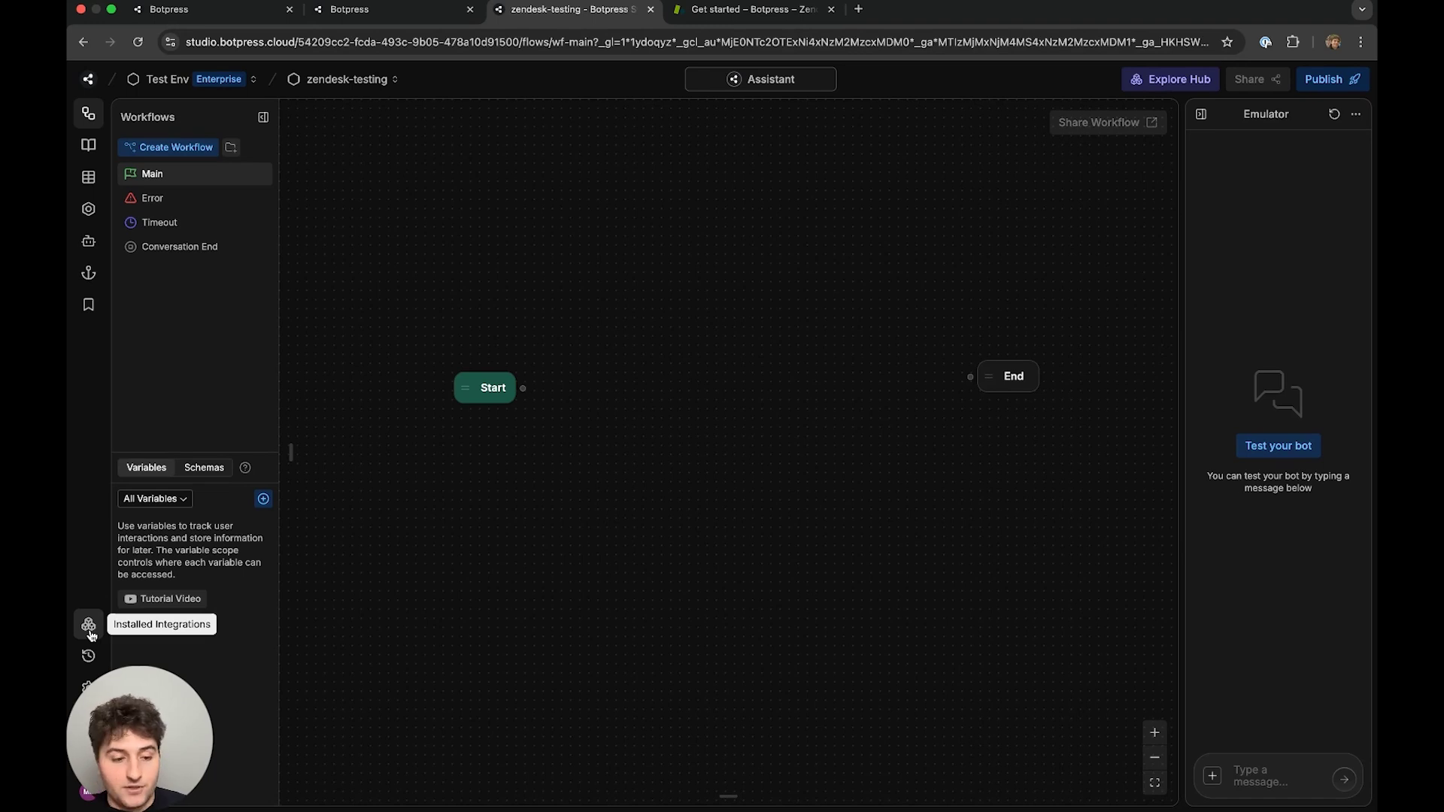
pyautogui.click(89, 626)
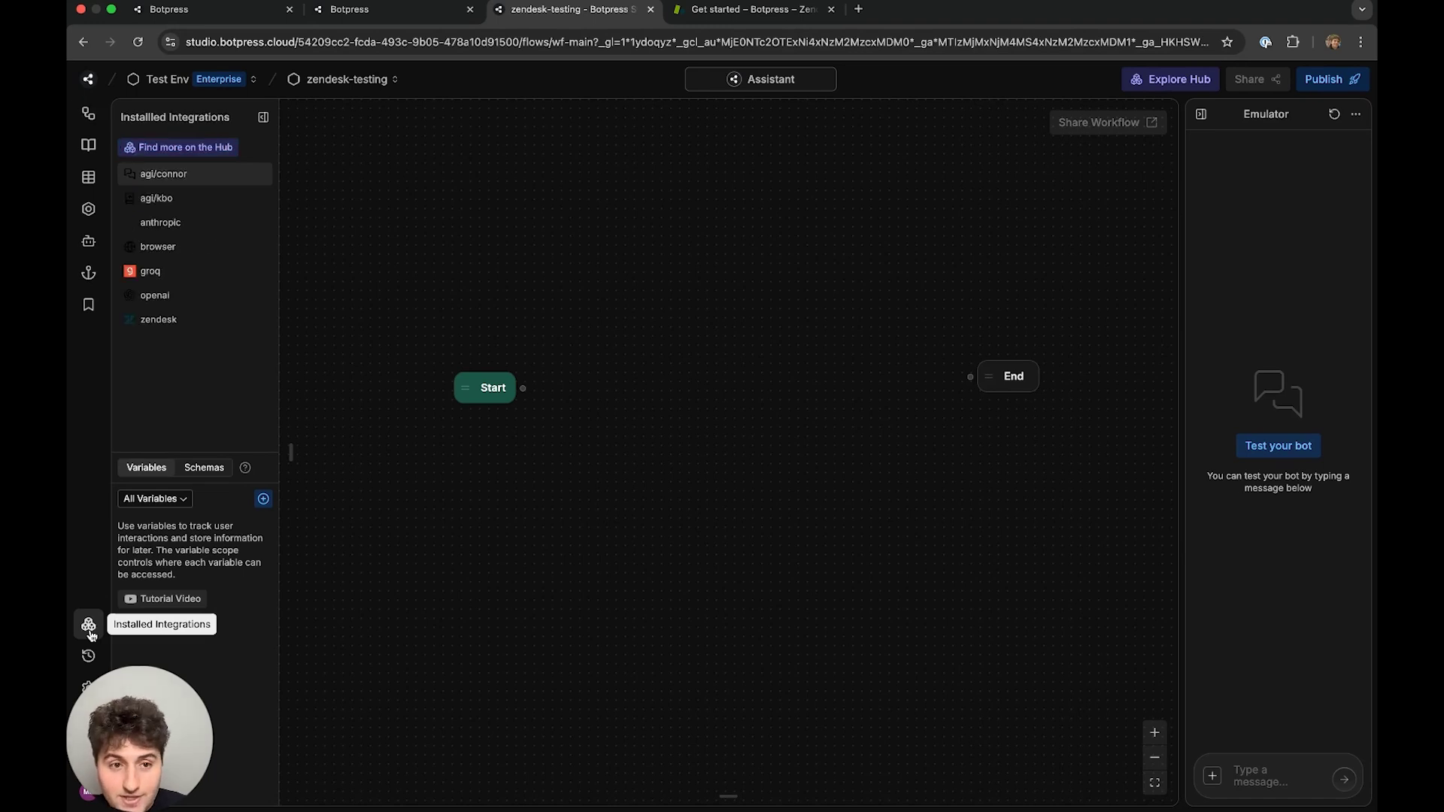
pyautogui.click(186, 147)
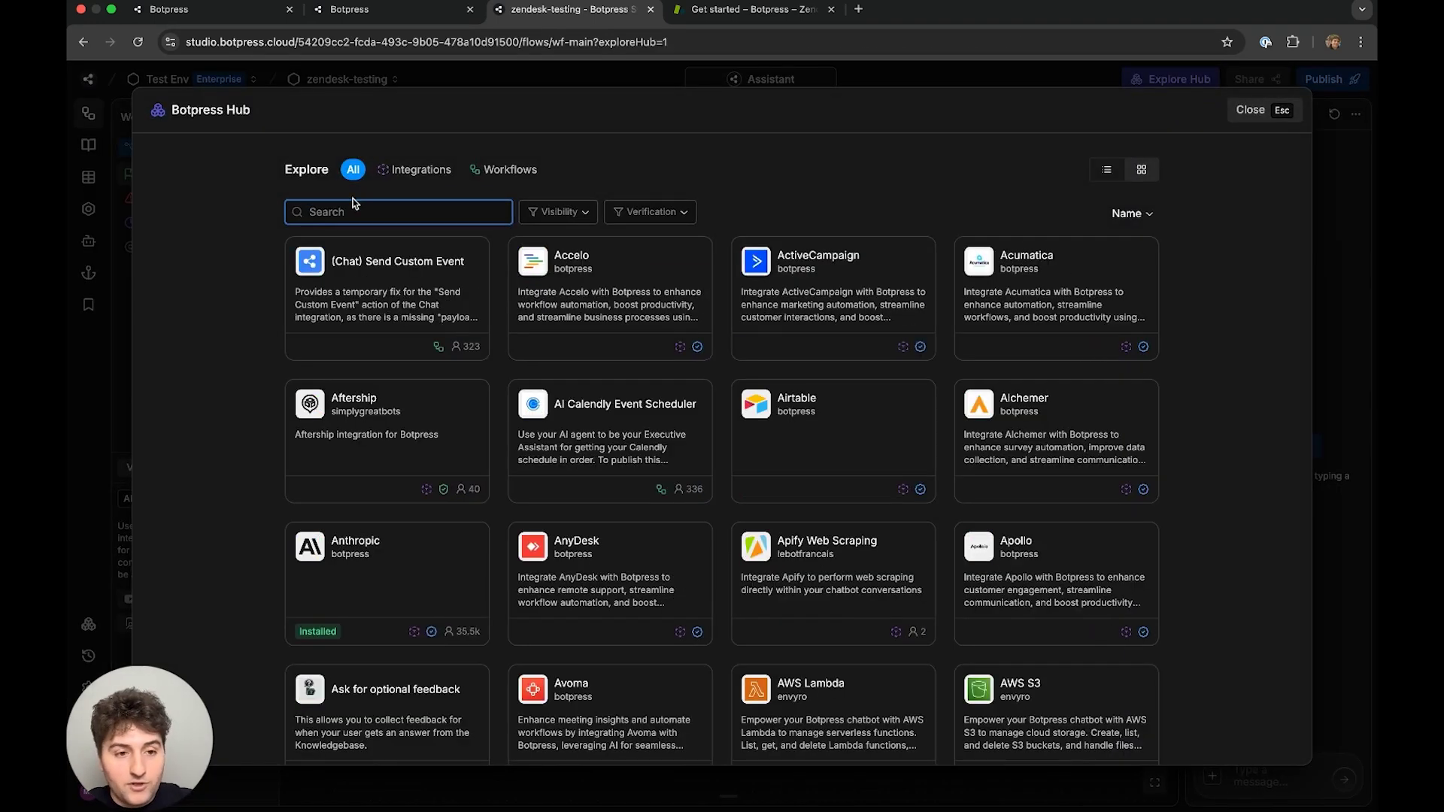
pyautogui.write('Zendesk')
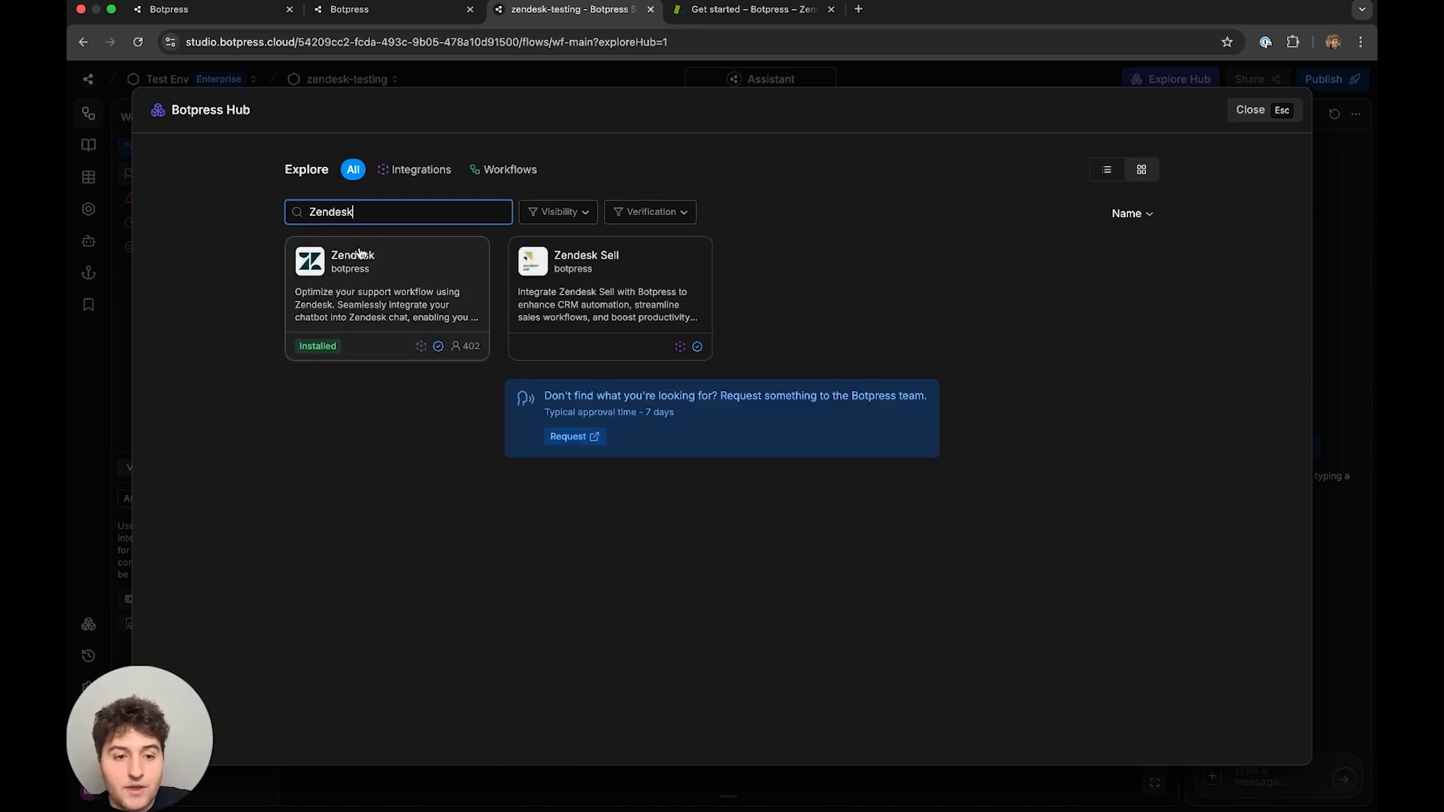
pyautogui.click(373, 316)
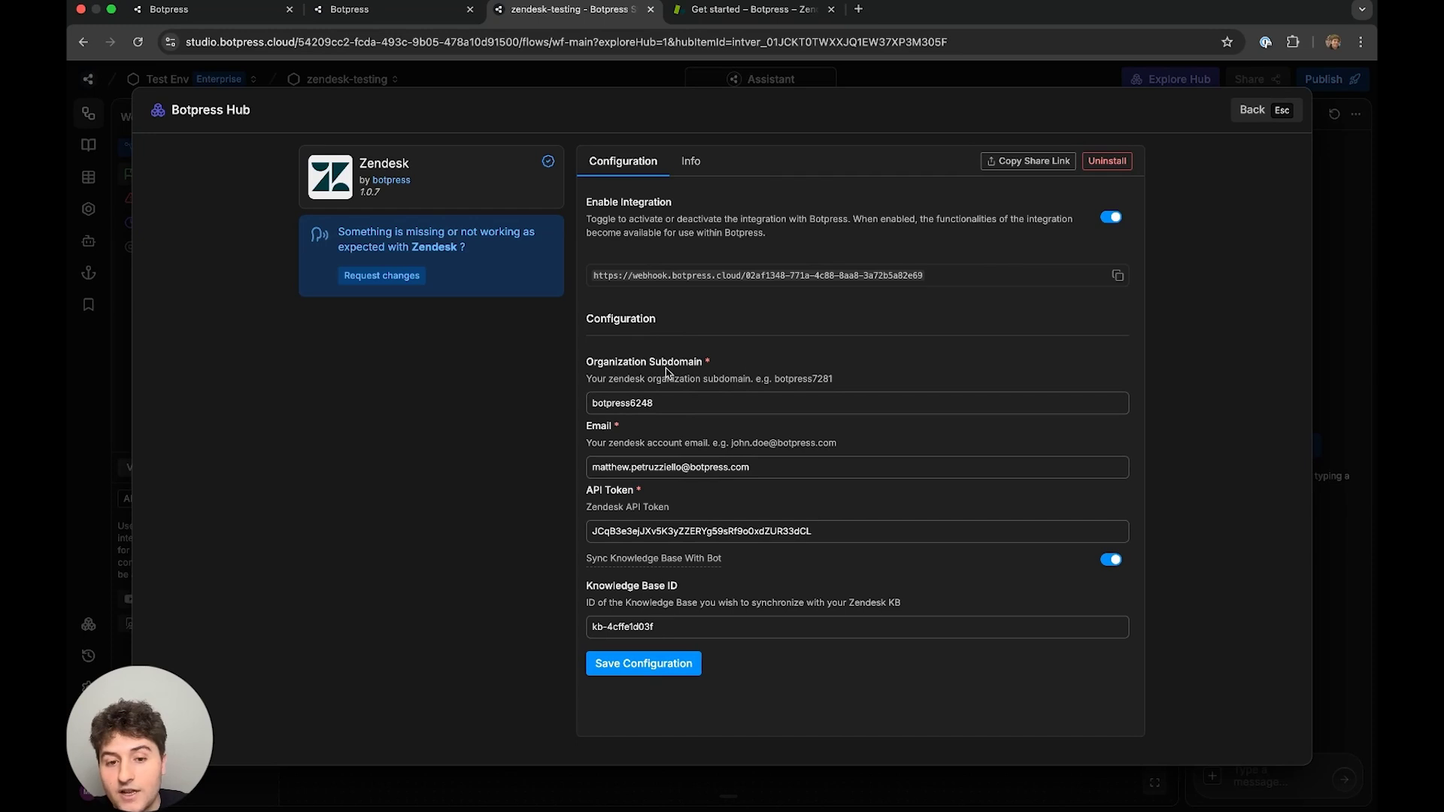
# Select and copy the botpress6248 subdomain from the Zendesk page address.
pyautogui.click(750, 9)
pyautogui.click(370, 41)
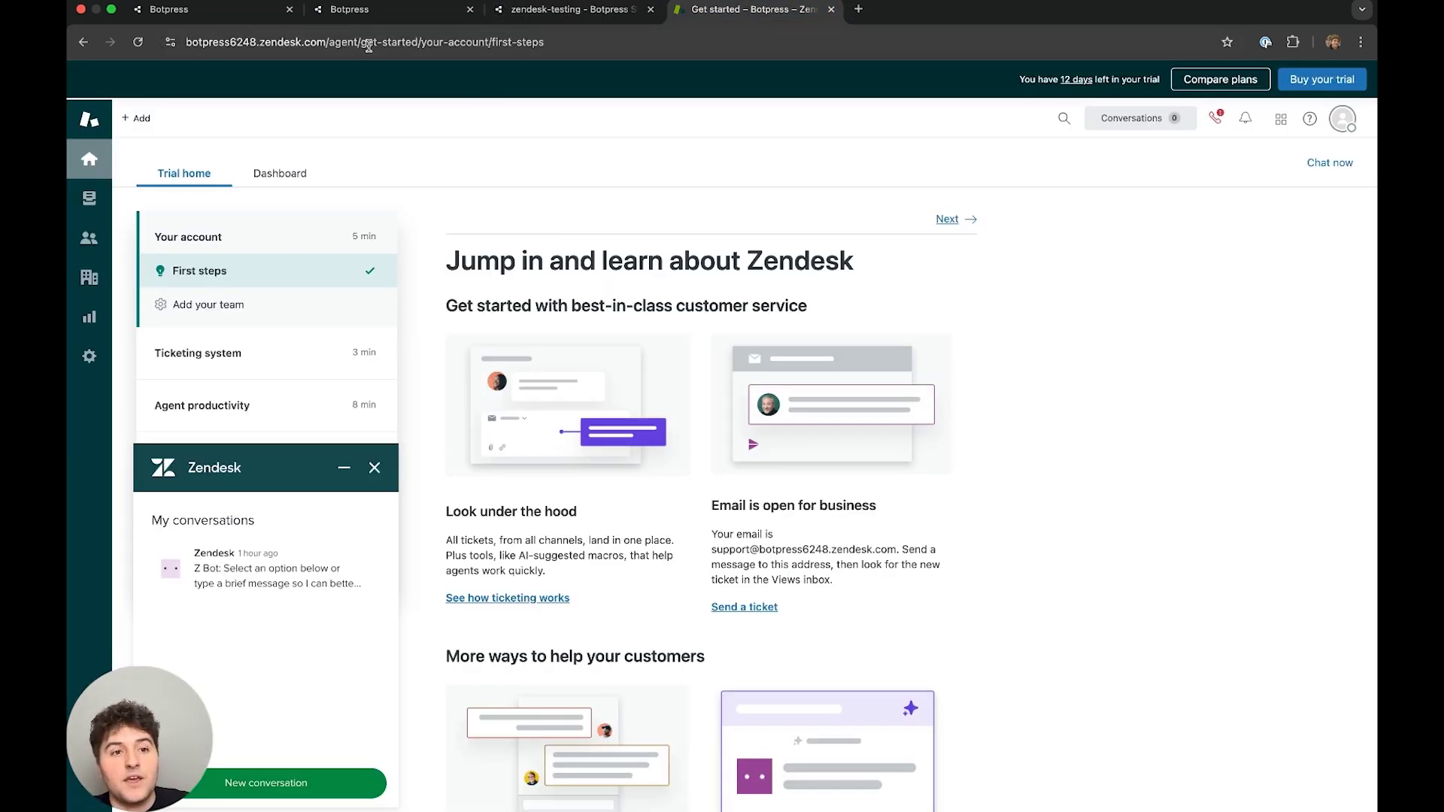
pyautogui.click(261, 41)
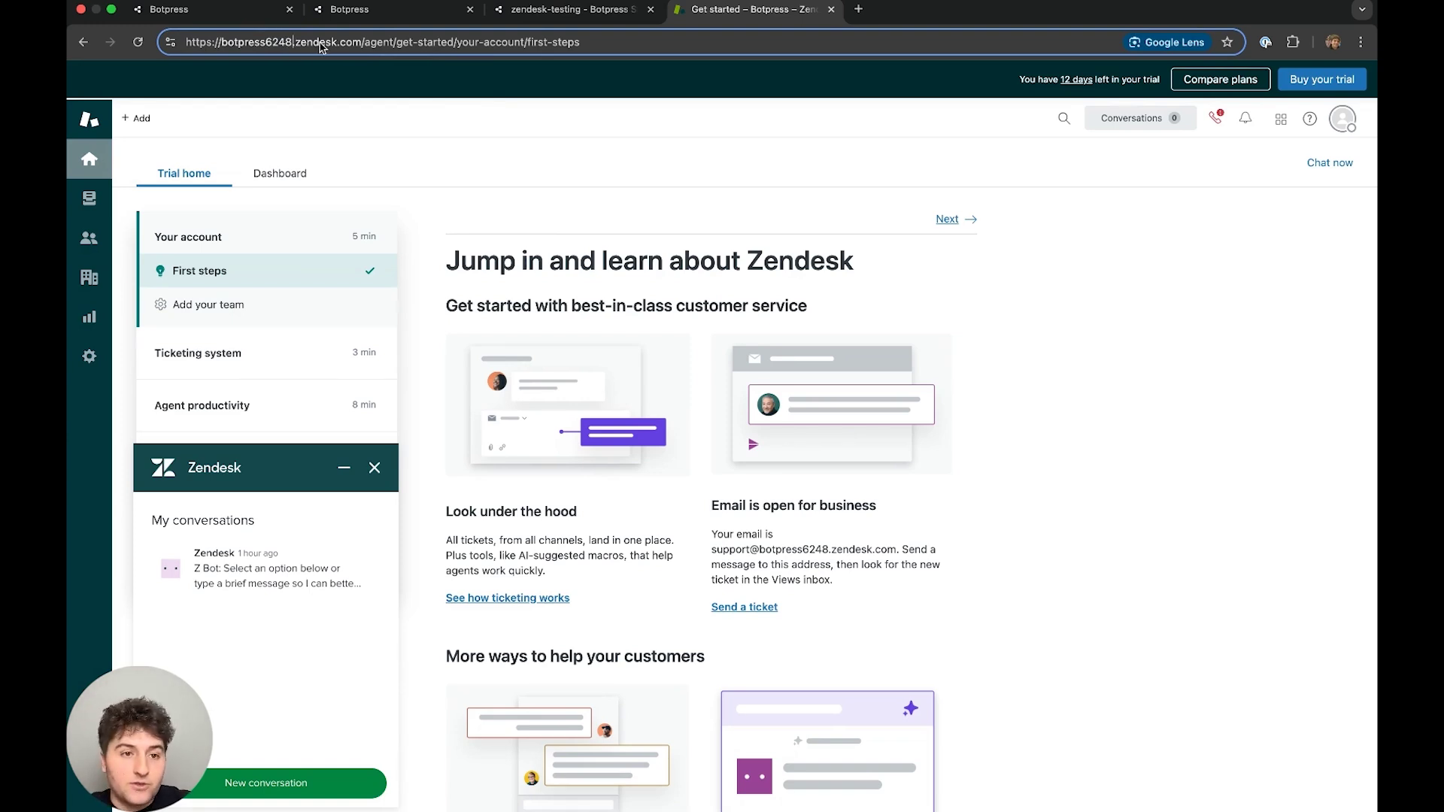
pyautogui.hotkey('shift', 'Left')
pyautogui.hotkey('shift', 'Left')
pyautogui.hotkey('shift', 'Left')
pyautogui.hotkey('shift', 'Left')
pyautogui.hotkey('shift', 'Left')
pyautogui.hotkey('shift', 'Left')
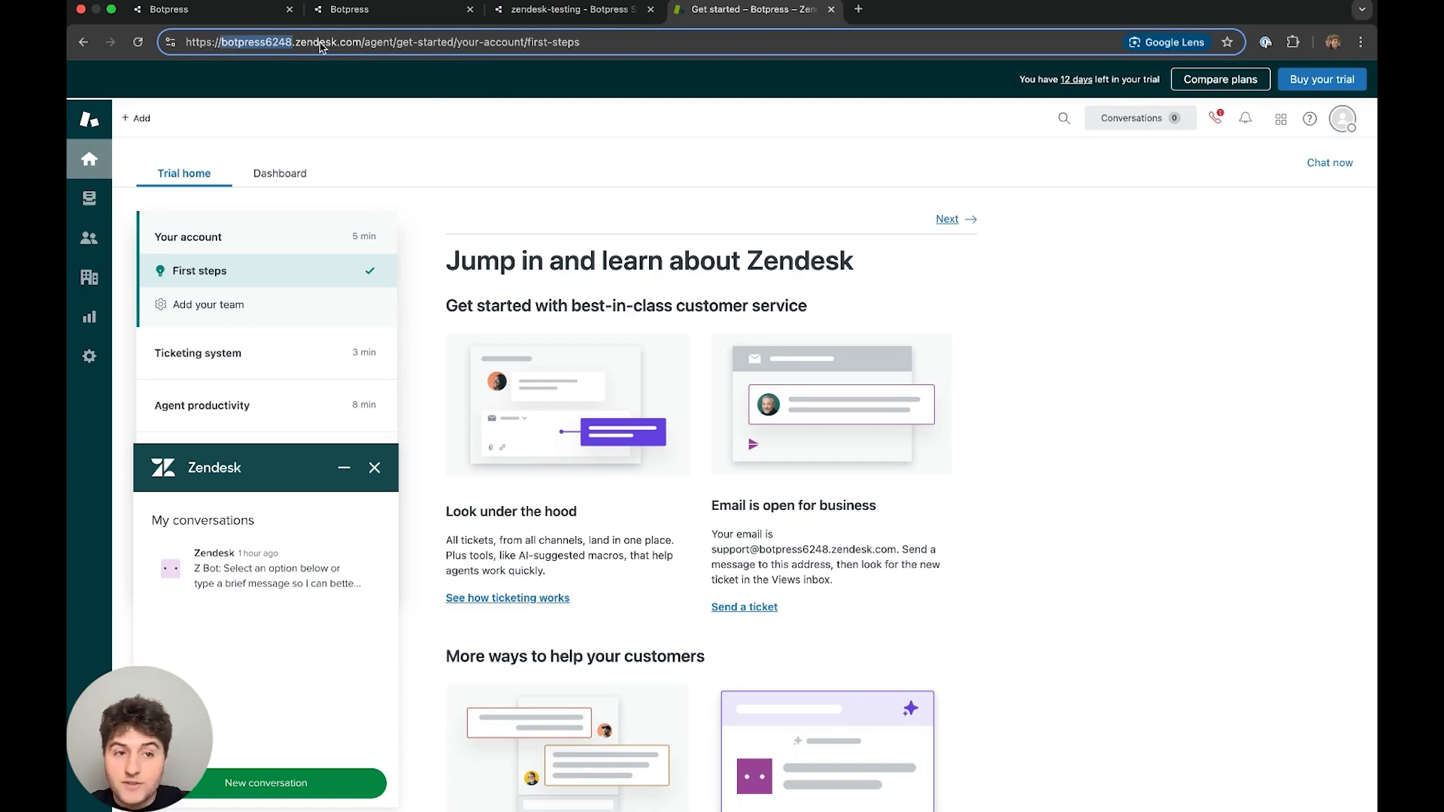
pyautogui.hotkey('ctrl', 'c')
# Check the Botpress subdomain, email and API token fields against Zendesk.
pyautogui.click(564, 9)
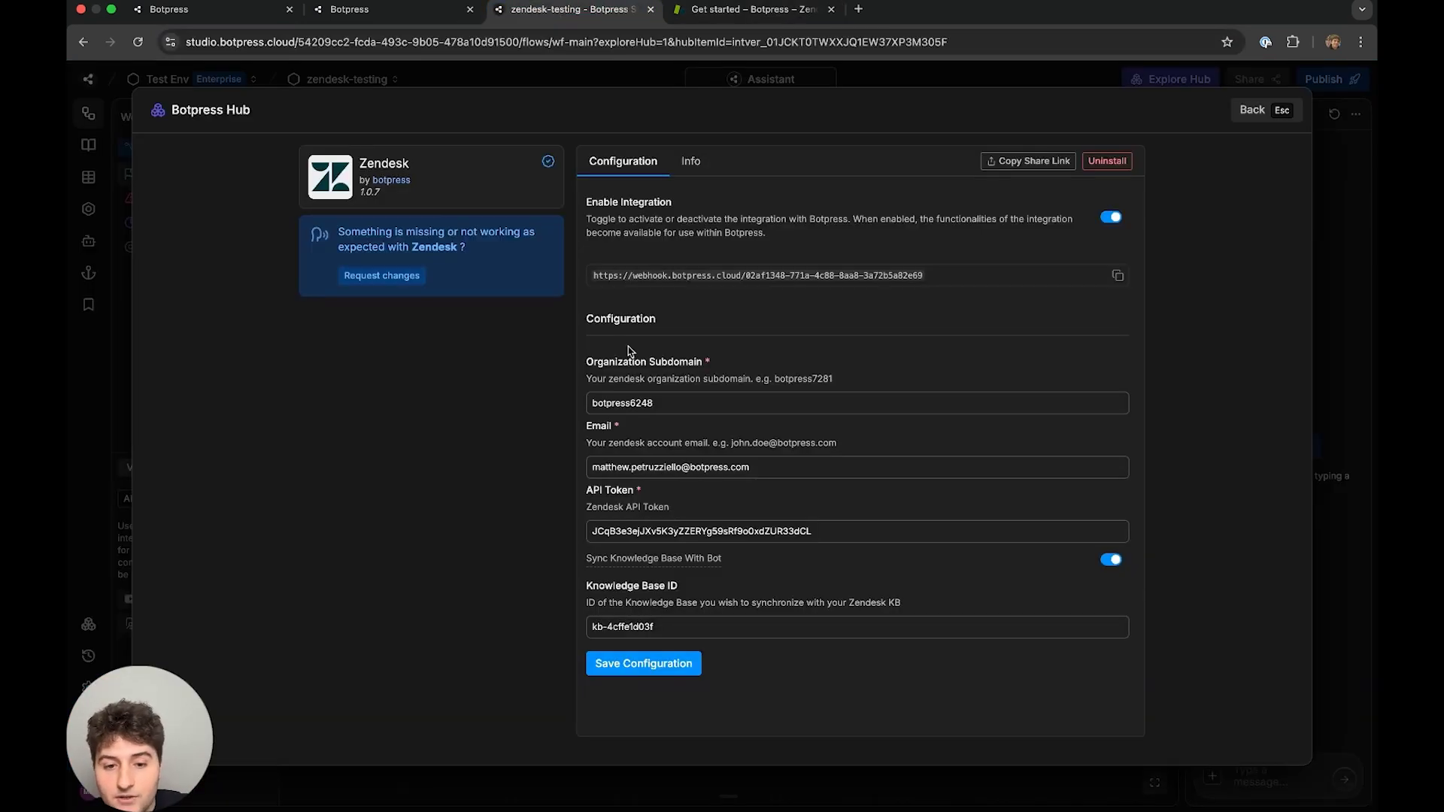
pyautogui.click(651, 403)
pyautogui.click(762, 467)
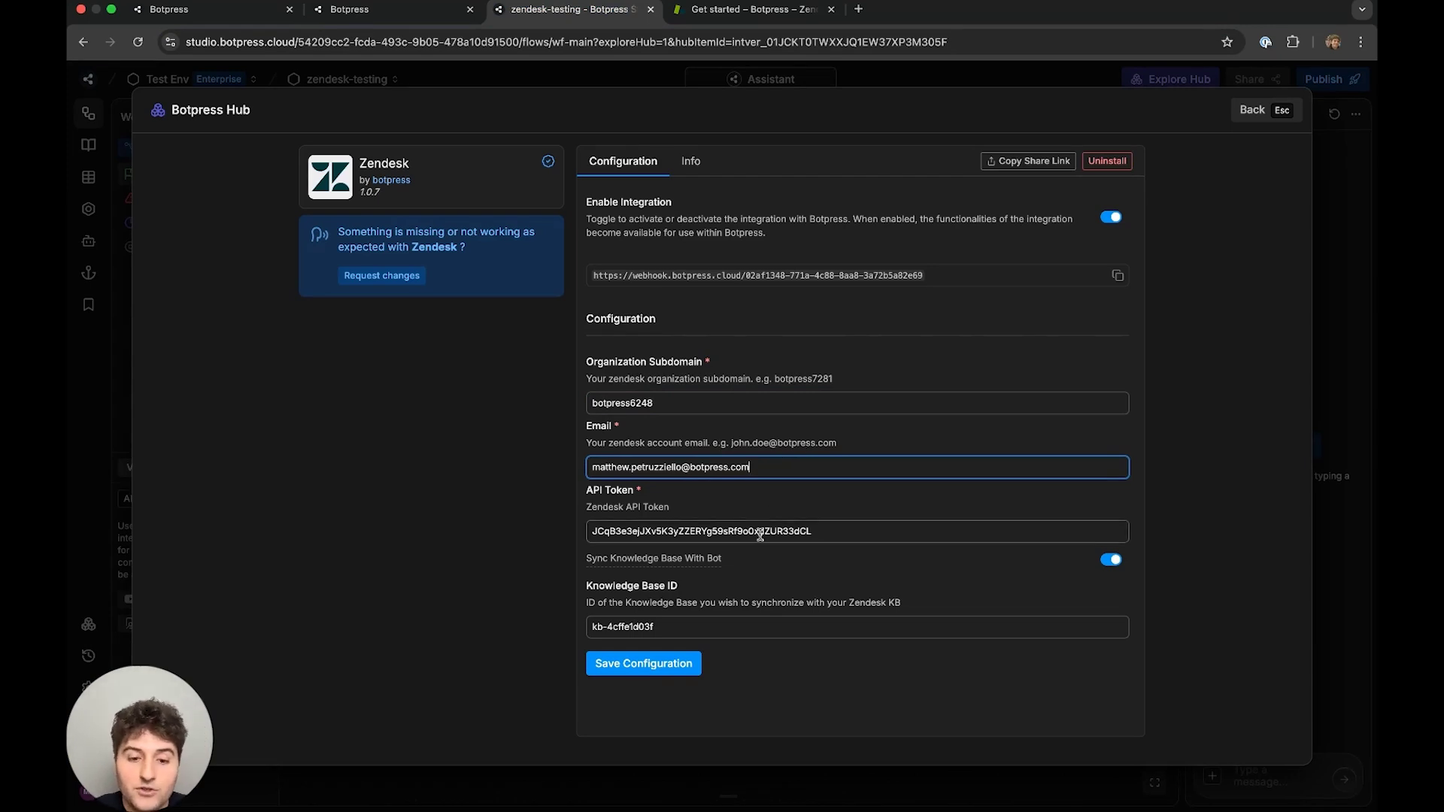
pyautogui.click(823, 530)
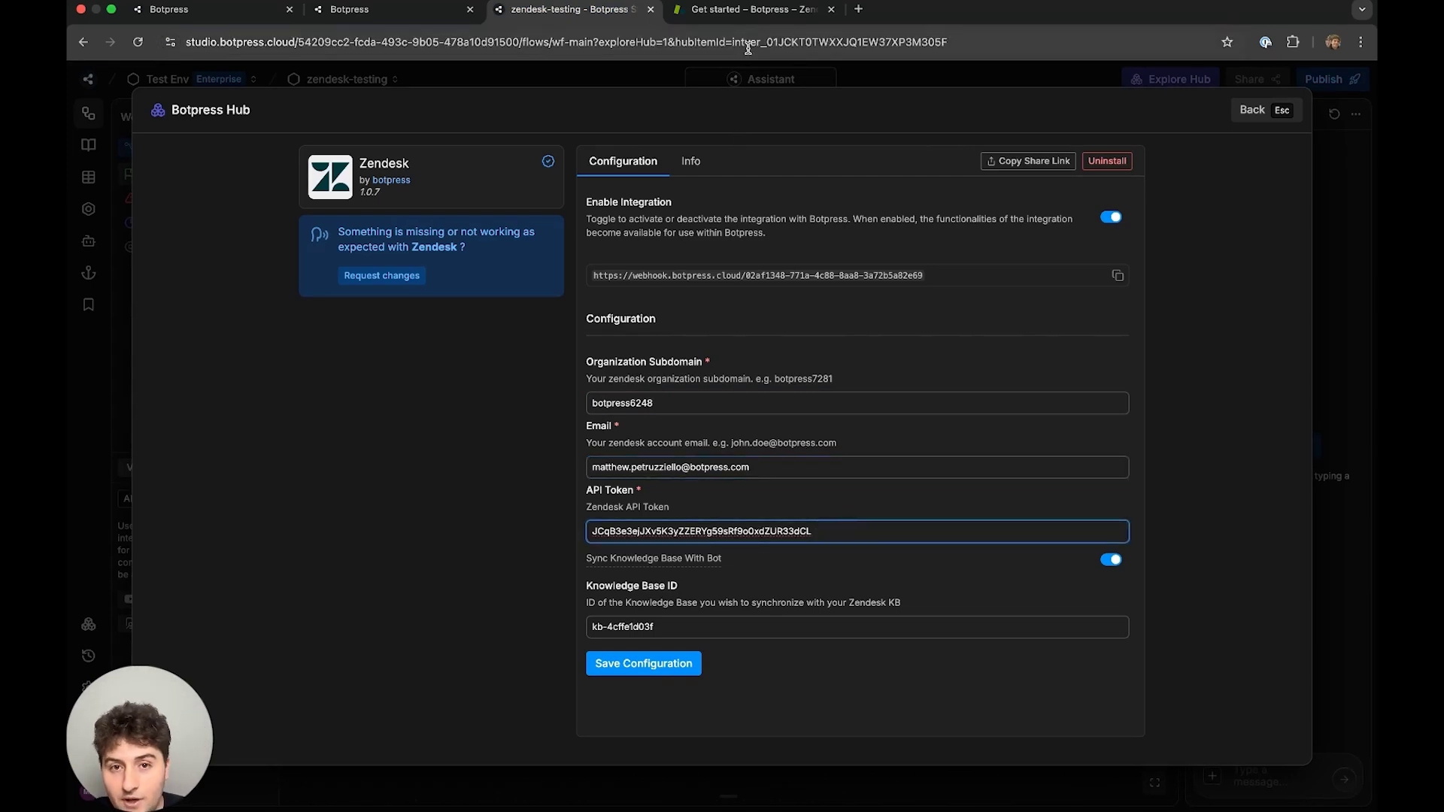
# Open the Zendesk API token settings in Zendesk Admin Center.
pyautogui.click(753, 9)
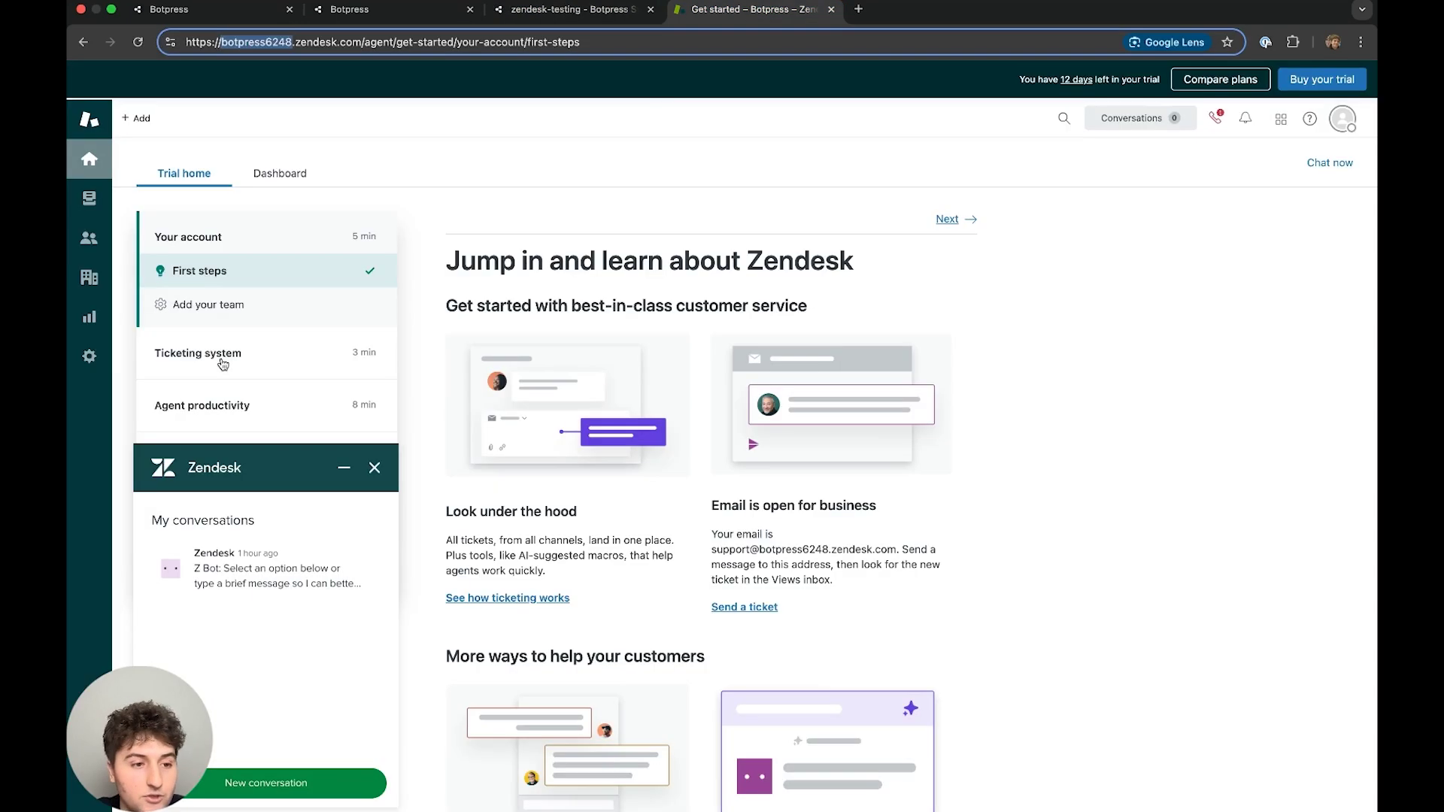
pyautogui.click(90, 359)
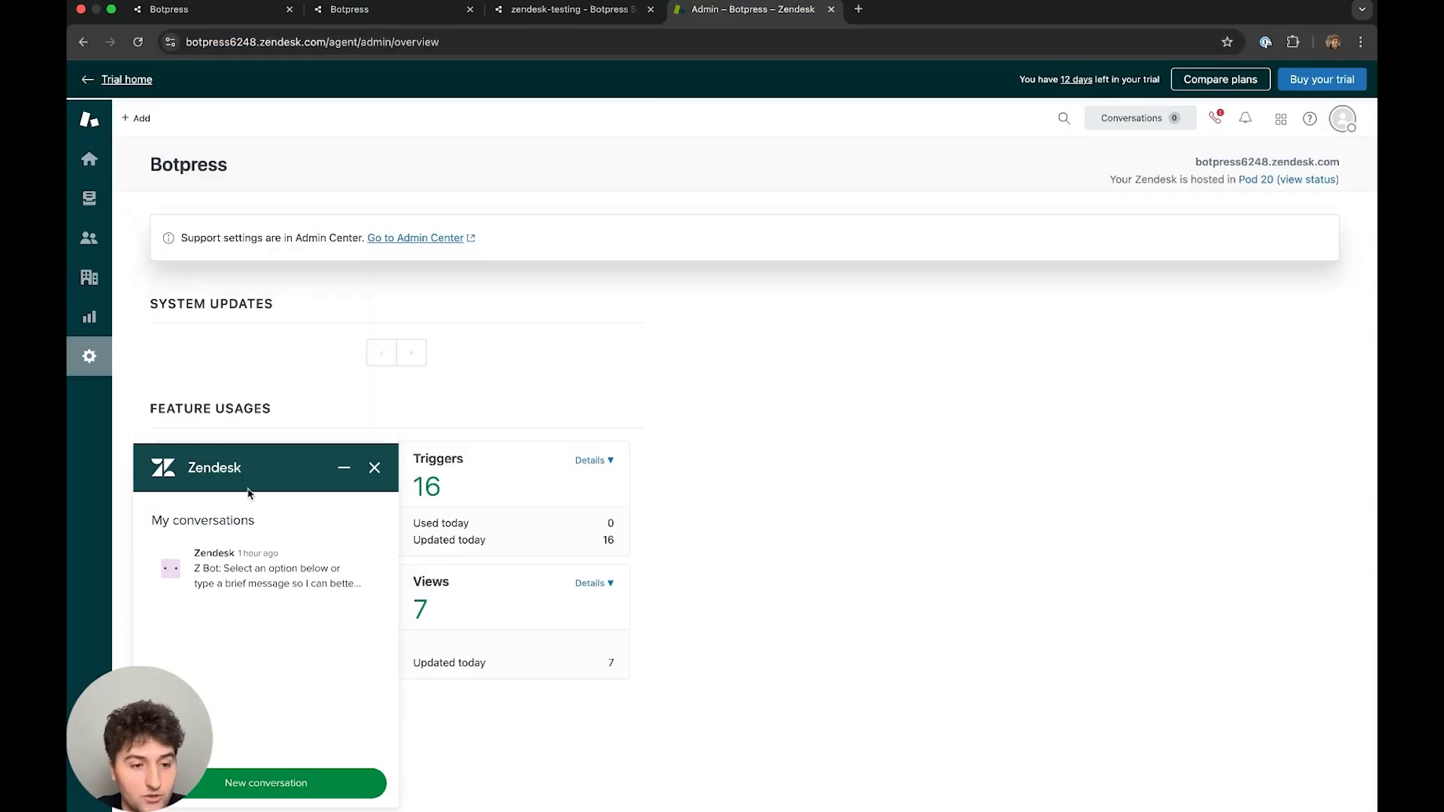
pyautogui.click(373, 467)
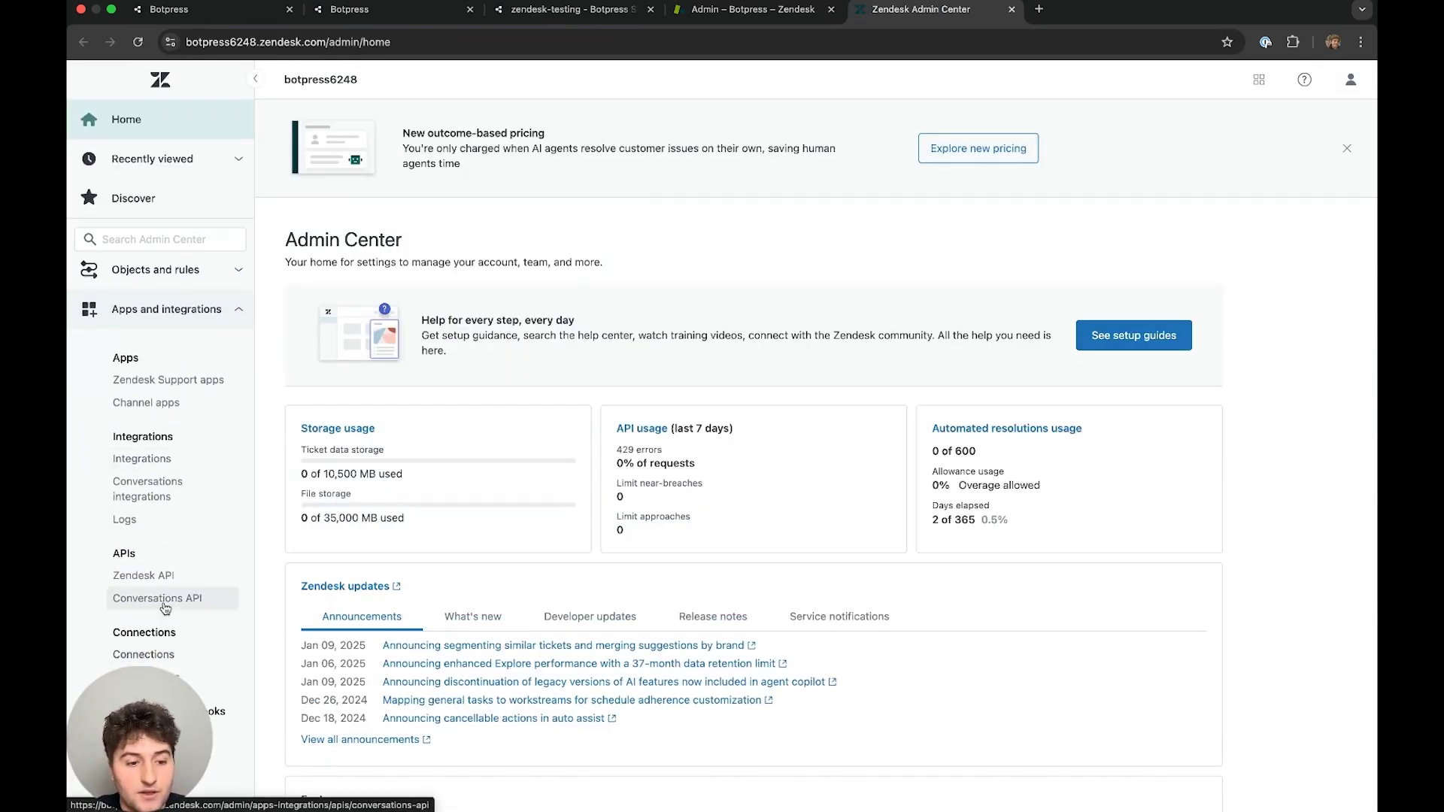
pyautogui.click(166, 576)
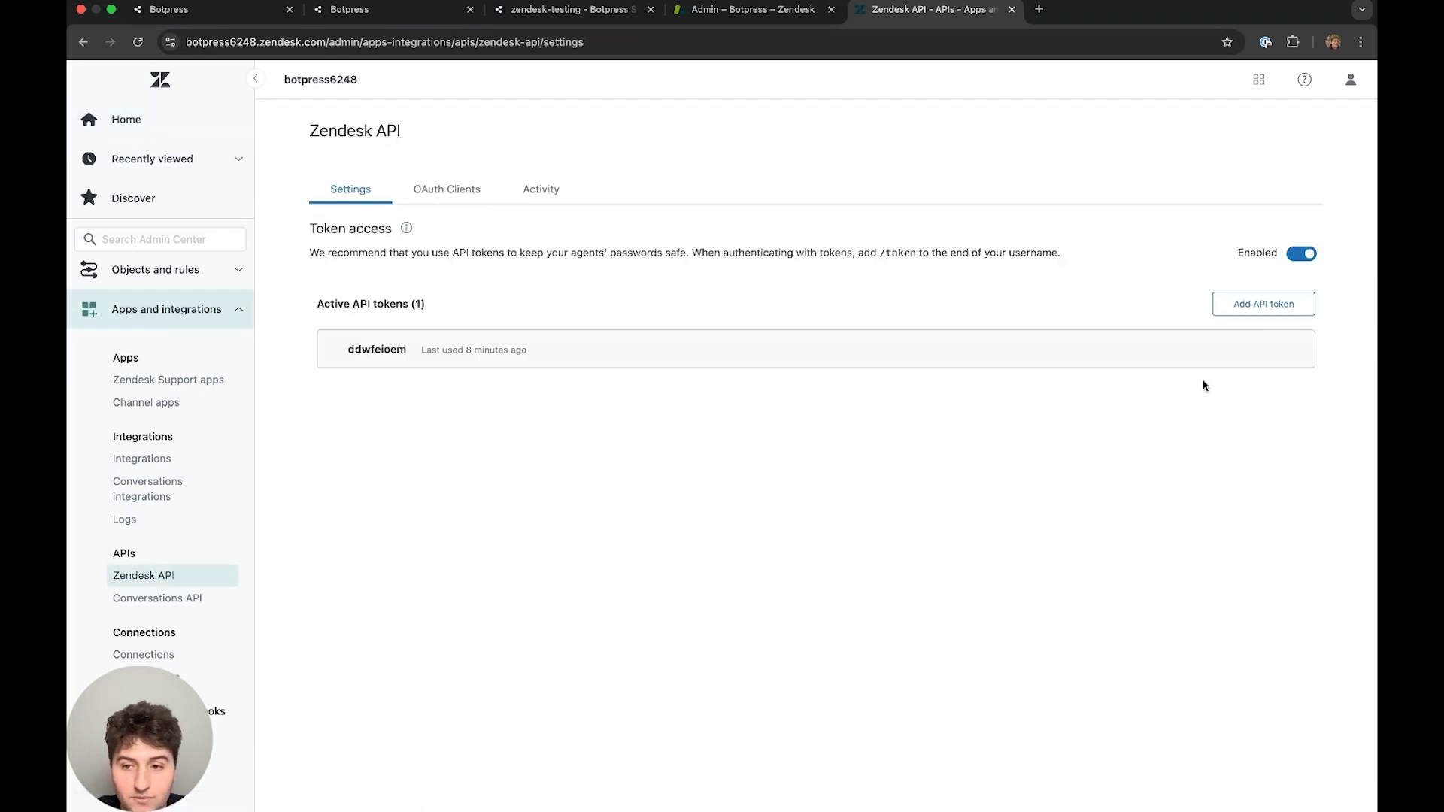
# Add a described new Zendesk API token, copy it and save it.
pyautogui.click(1263, 303)
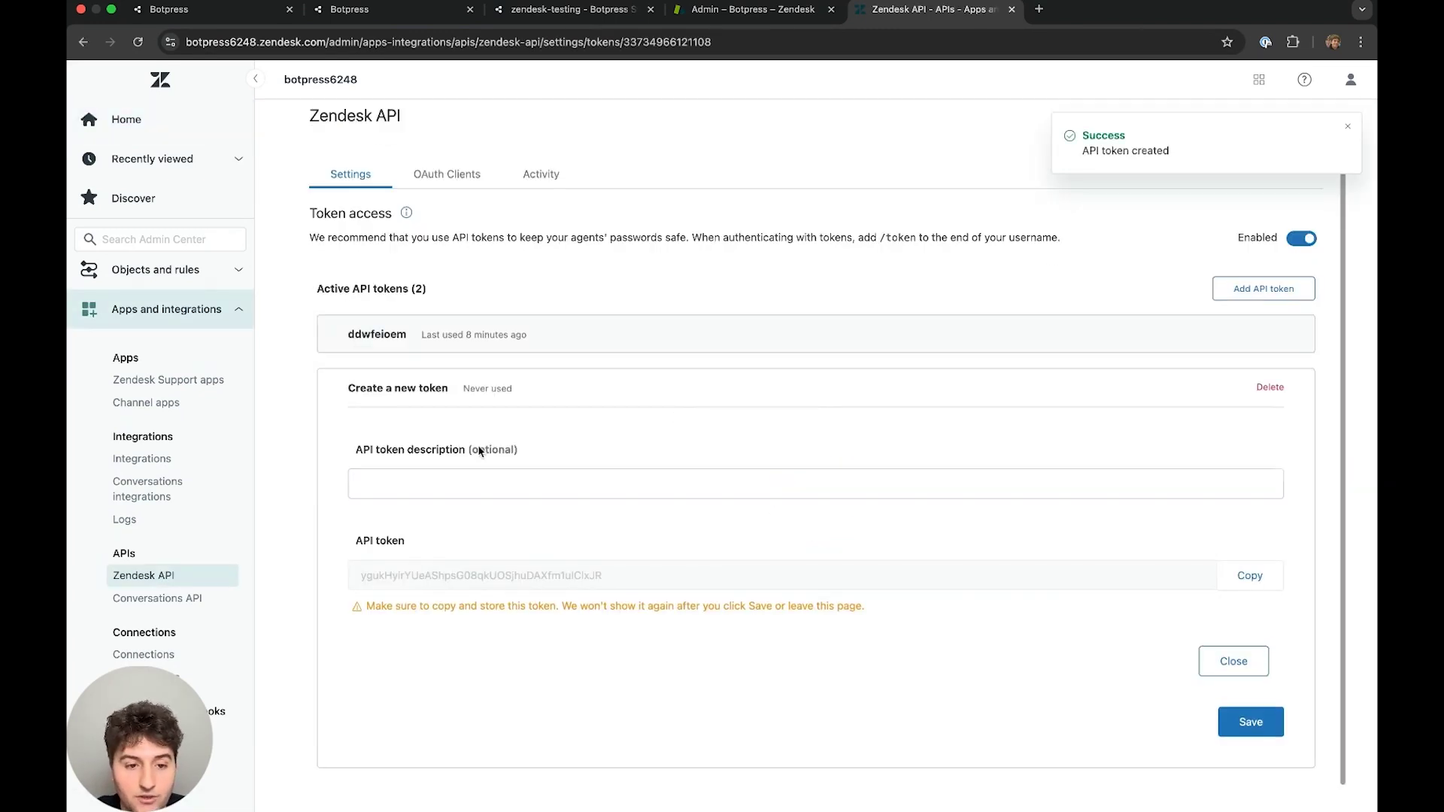
pyautogui.click(497, 481)
pyautogui.write('rfgtyhujikolp;')
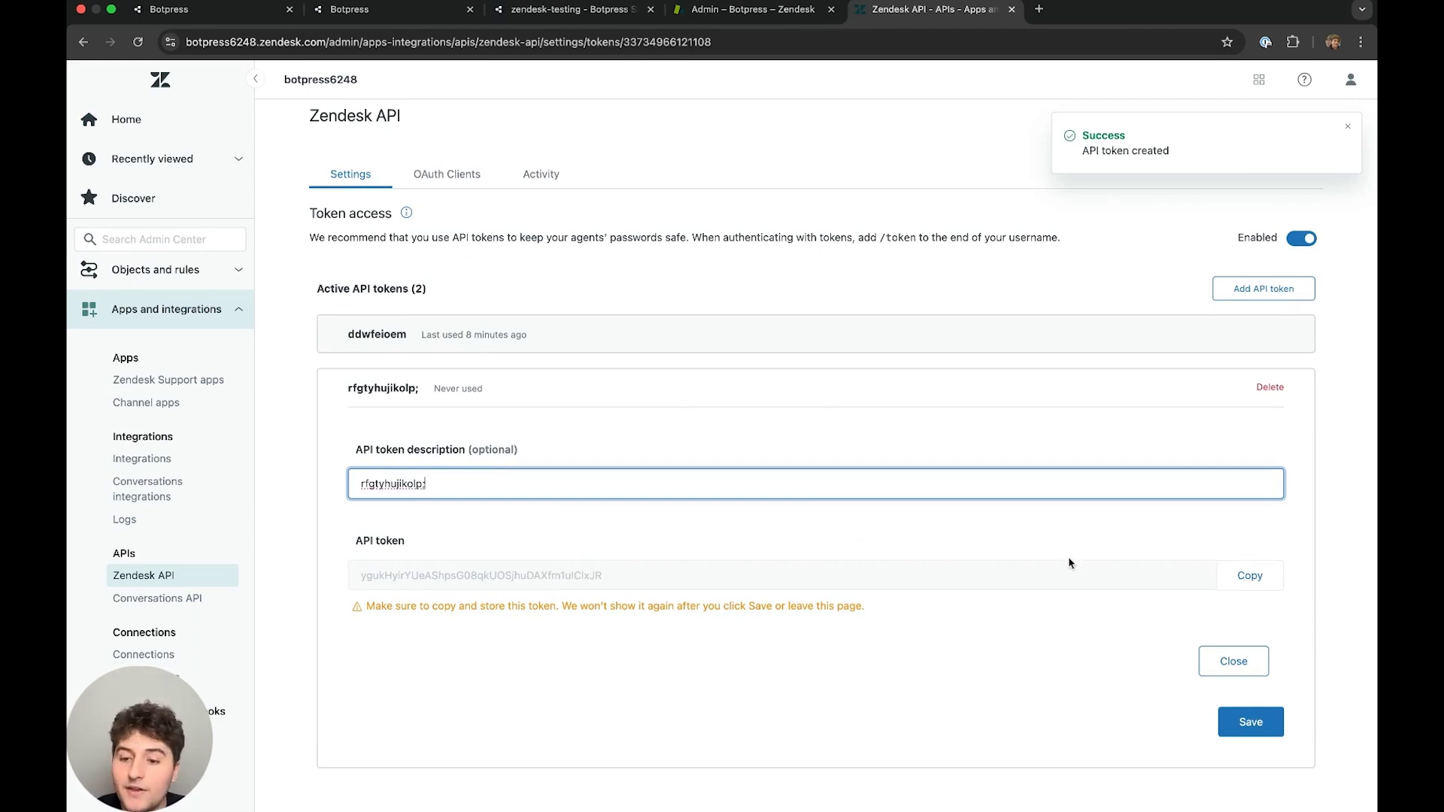
pyautogui.click(1249, 576)
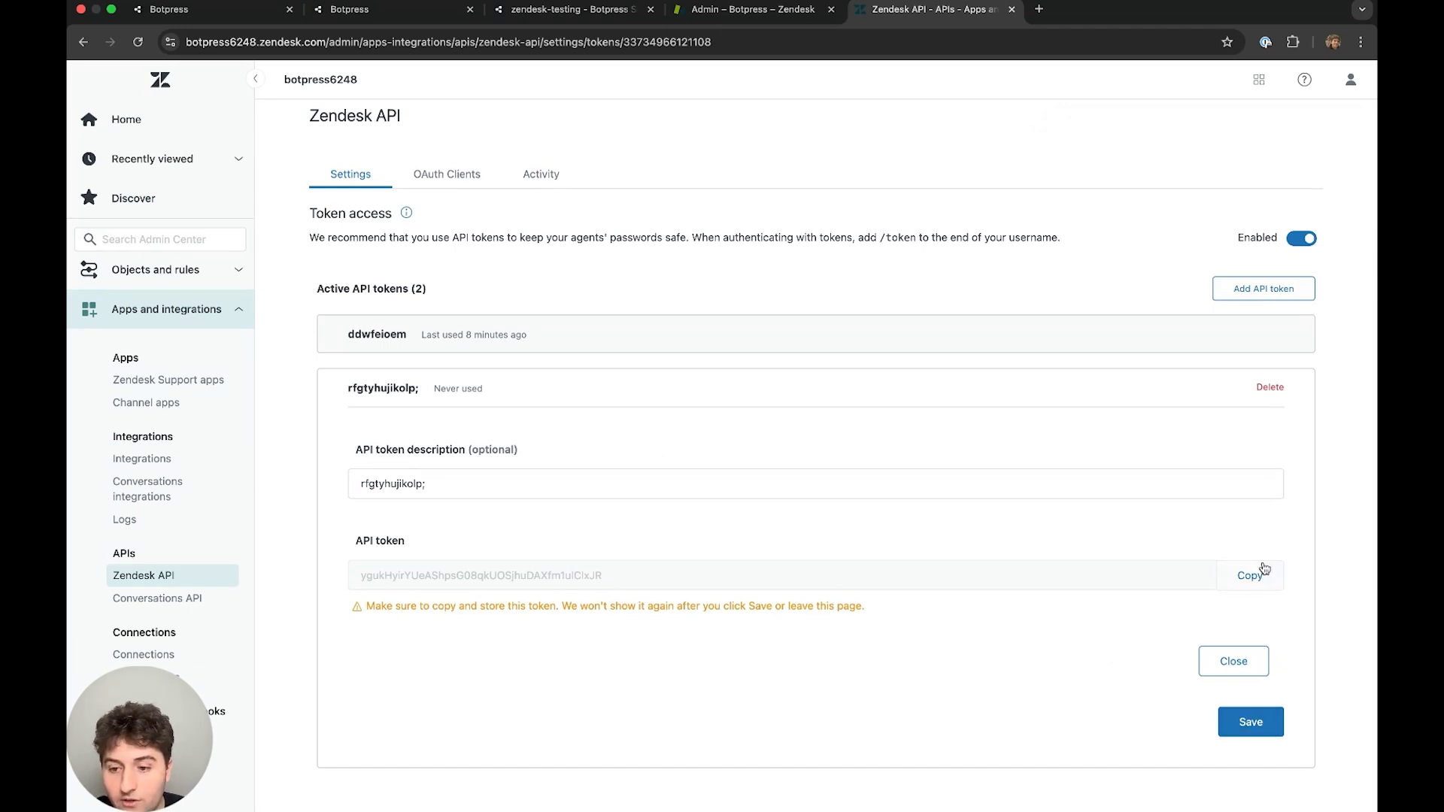
pyautogui.click(1244, 575)
pyautogui.click(1250, 722)
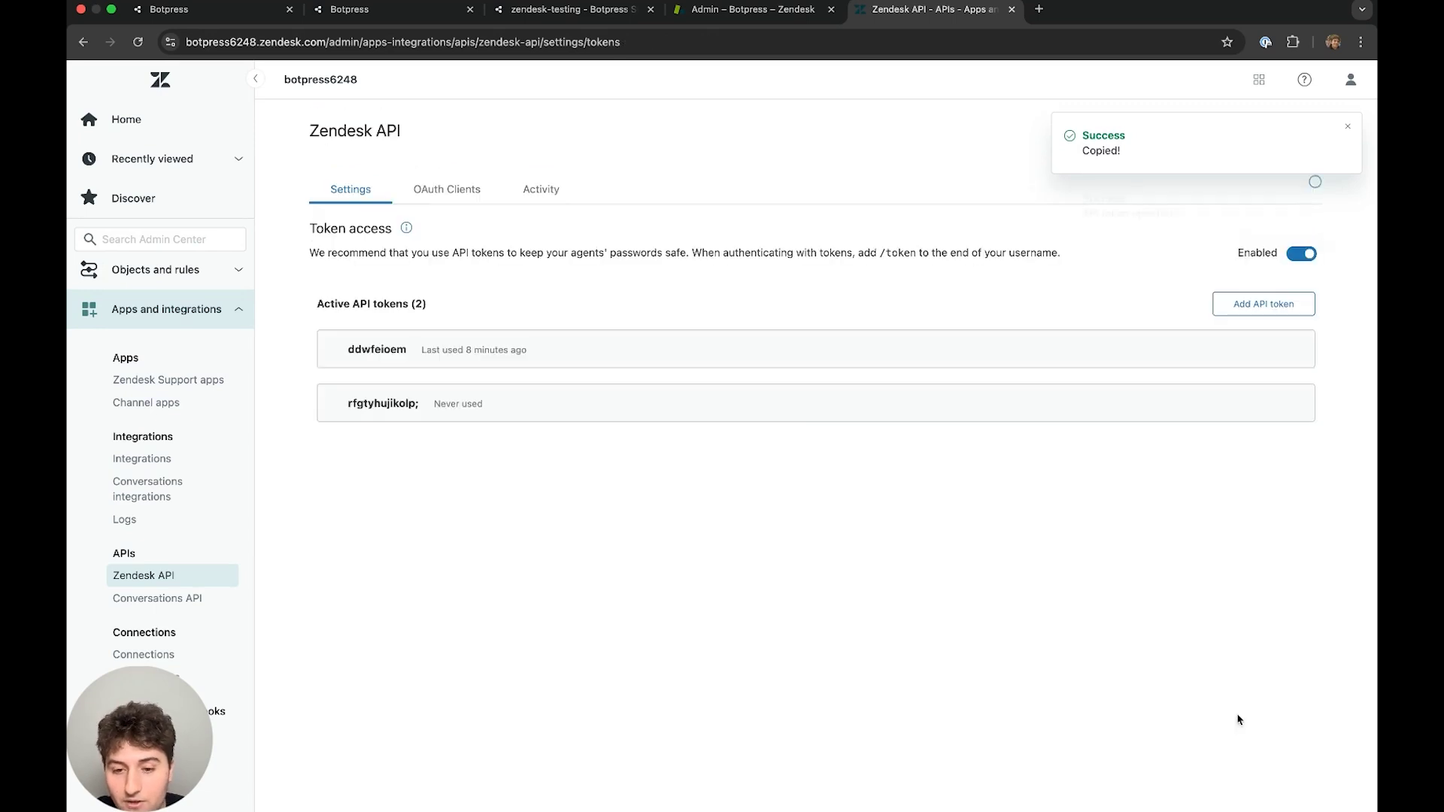
pyautogui.click(575, 9)
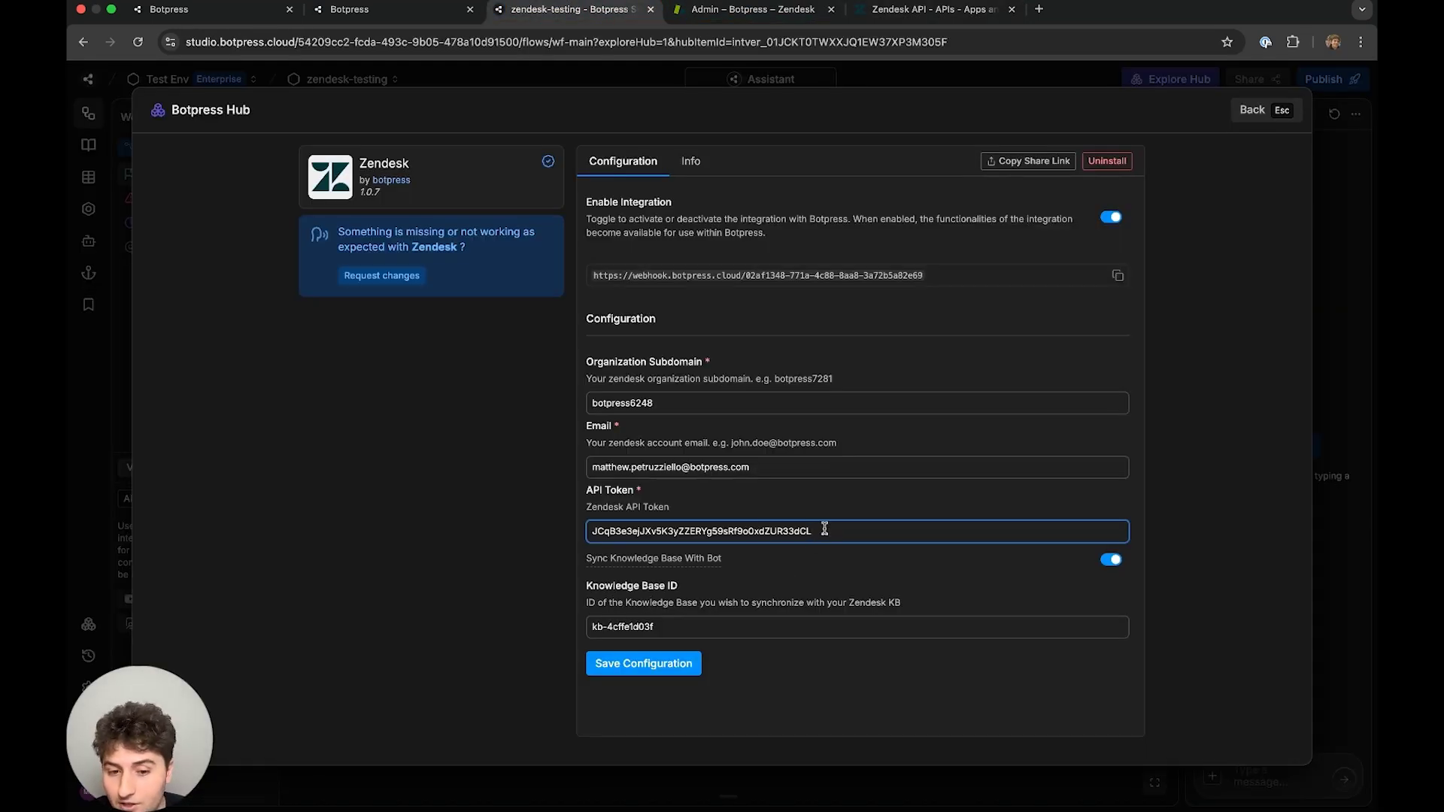
# Review the API Token and Knowledge Base ID fields, save the configuration, and leave the page.
pyautogui.click(713, 628)
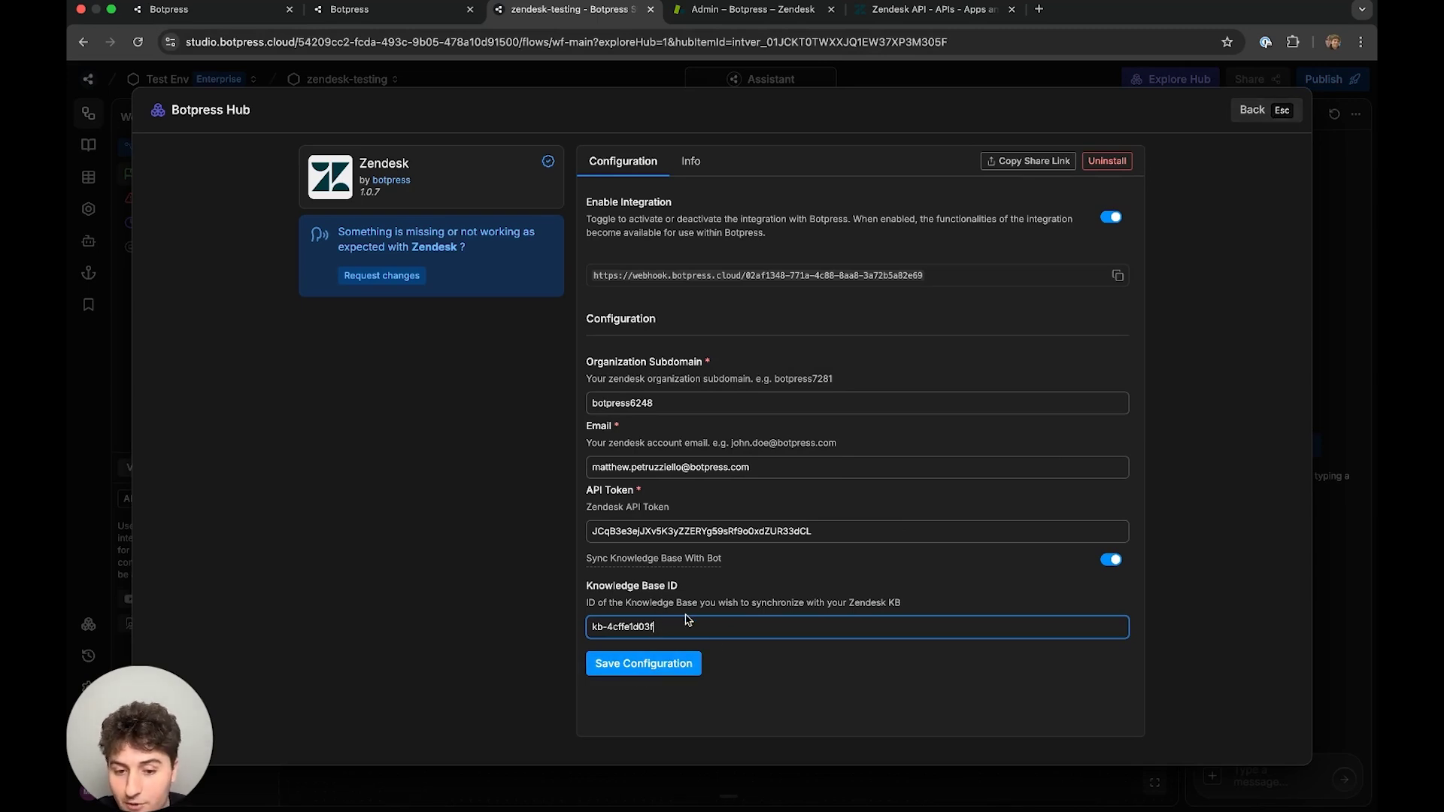
pyautogui.doubleClick(630, 627)
pyautogui.click(697, 627)
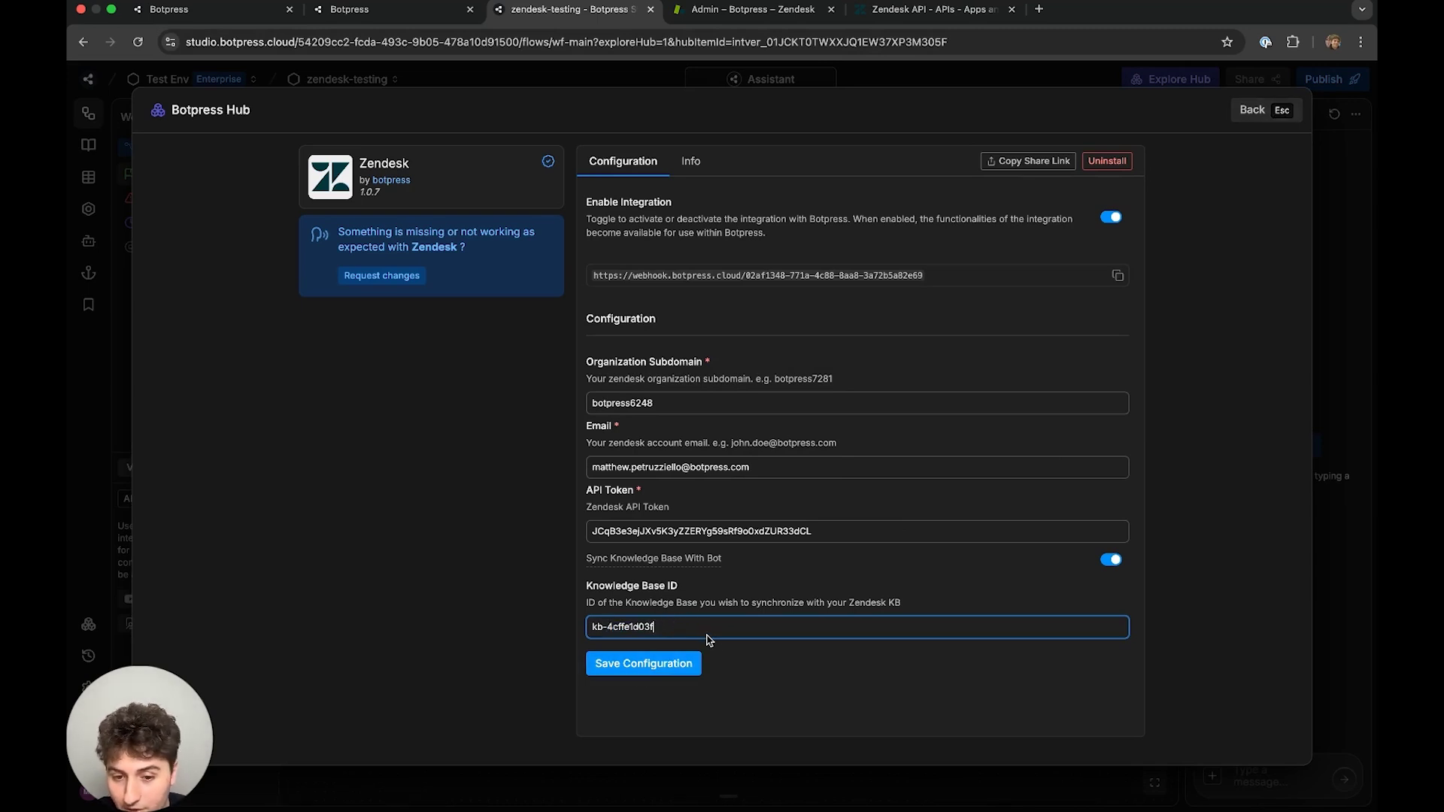
pyautogui.click(661, 666)
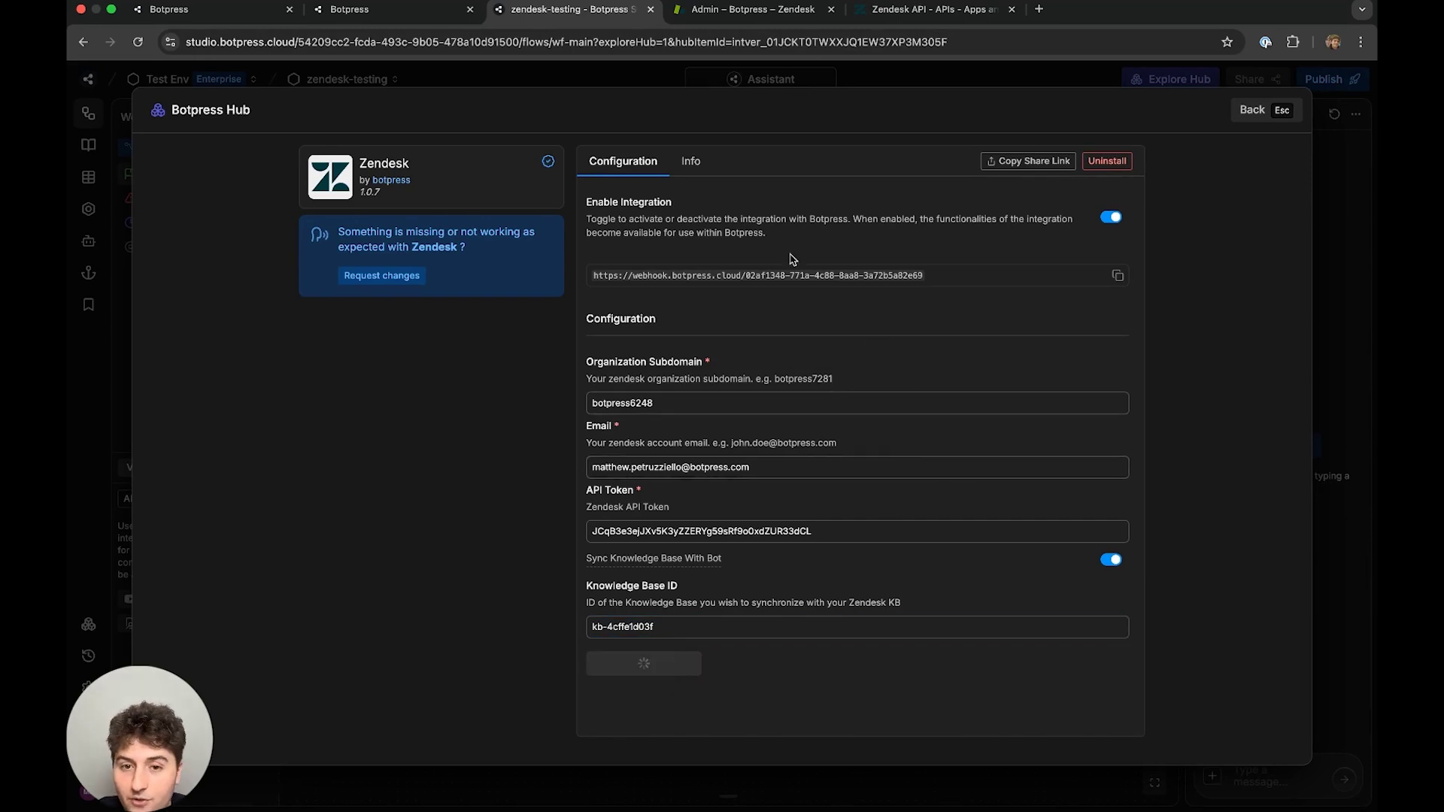
pyautogui.click(1253, 109)
# Create the 'Zendesk Testing' knowledge base and select its kb-1e3b1938f6 ID in the address bar.
pyautogui.click(1252, 108)
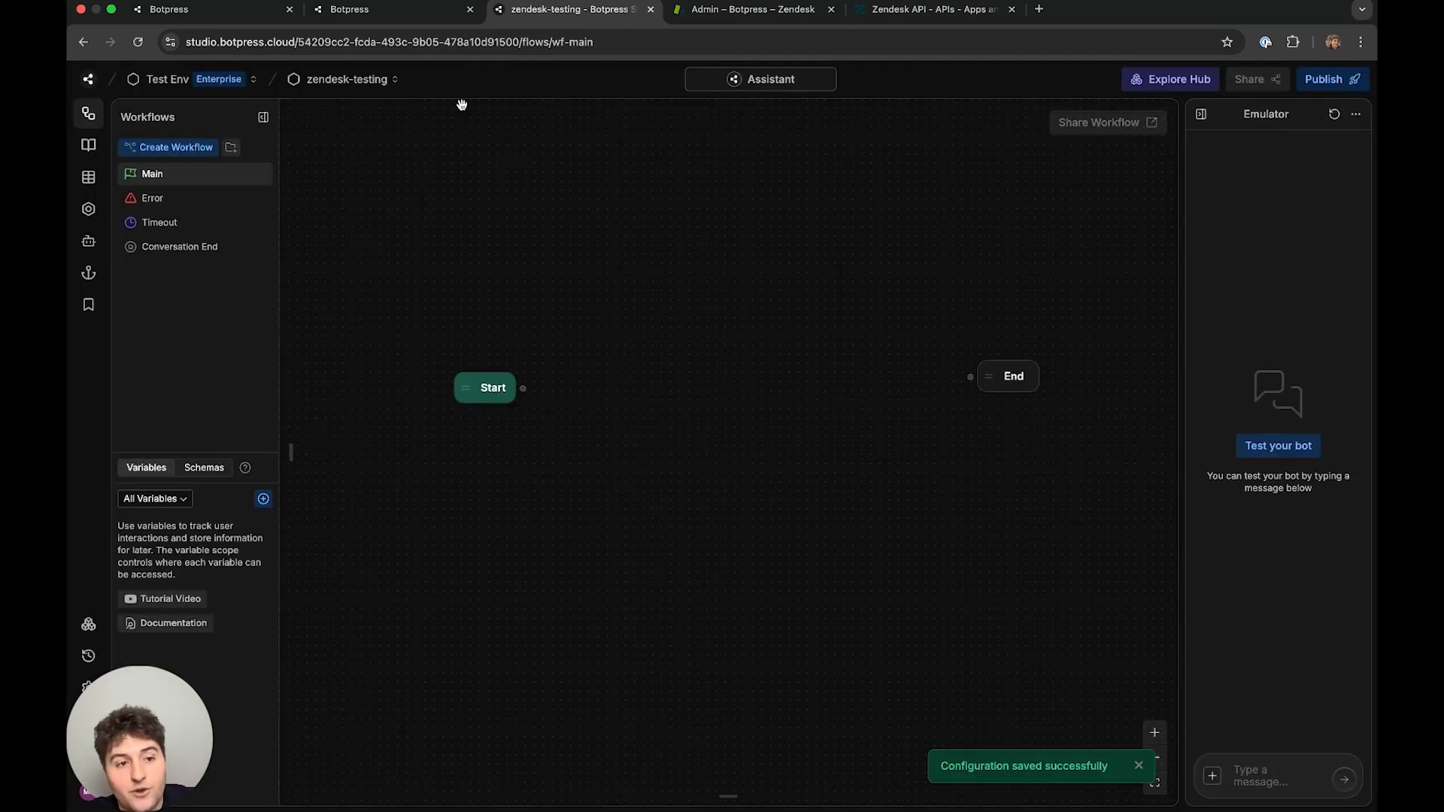
pyautogui.click(88, 144)
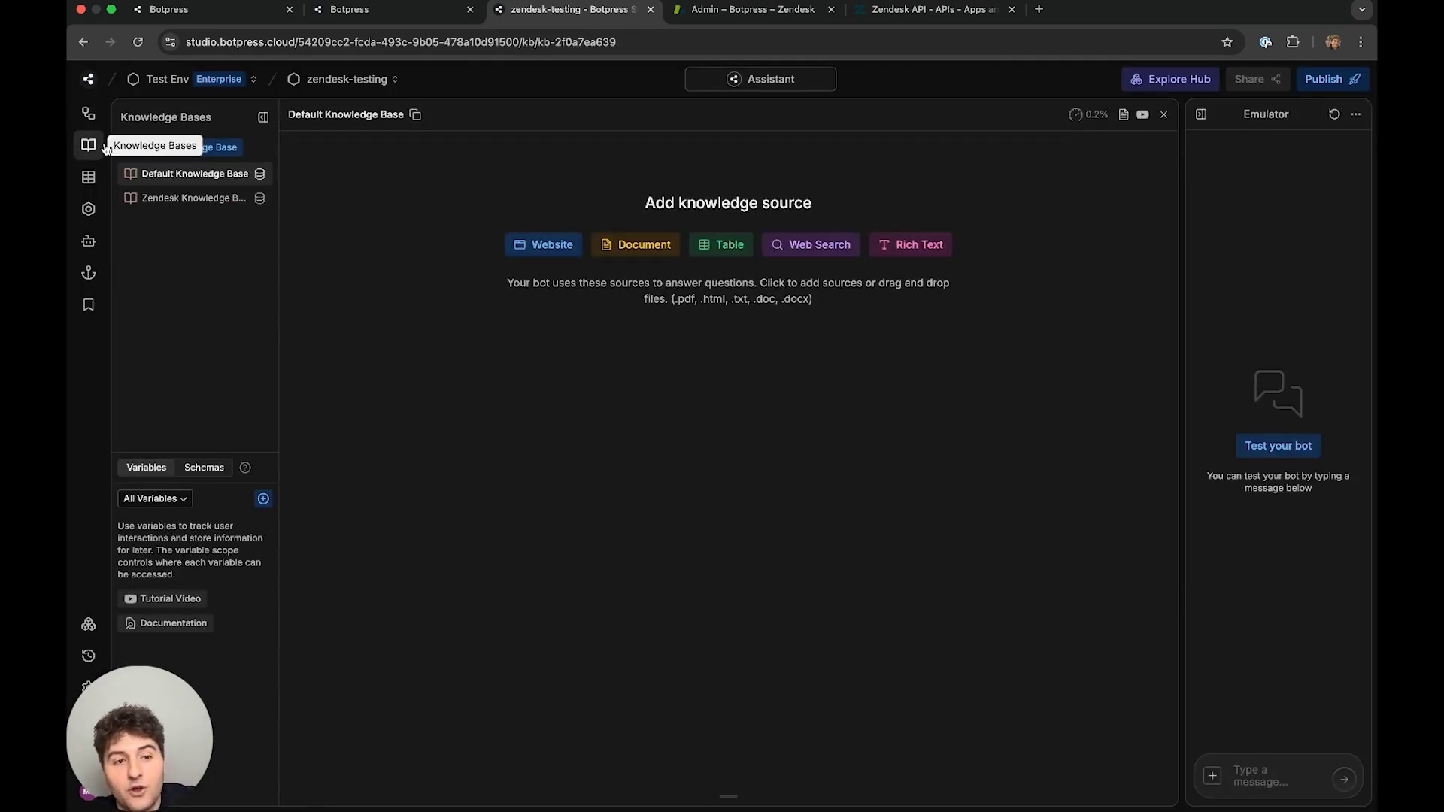
pyautogui.click(227, 148)
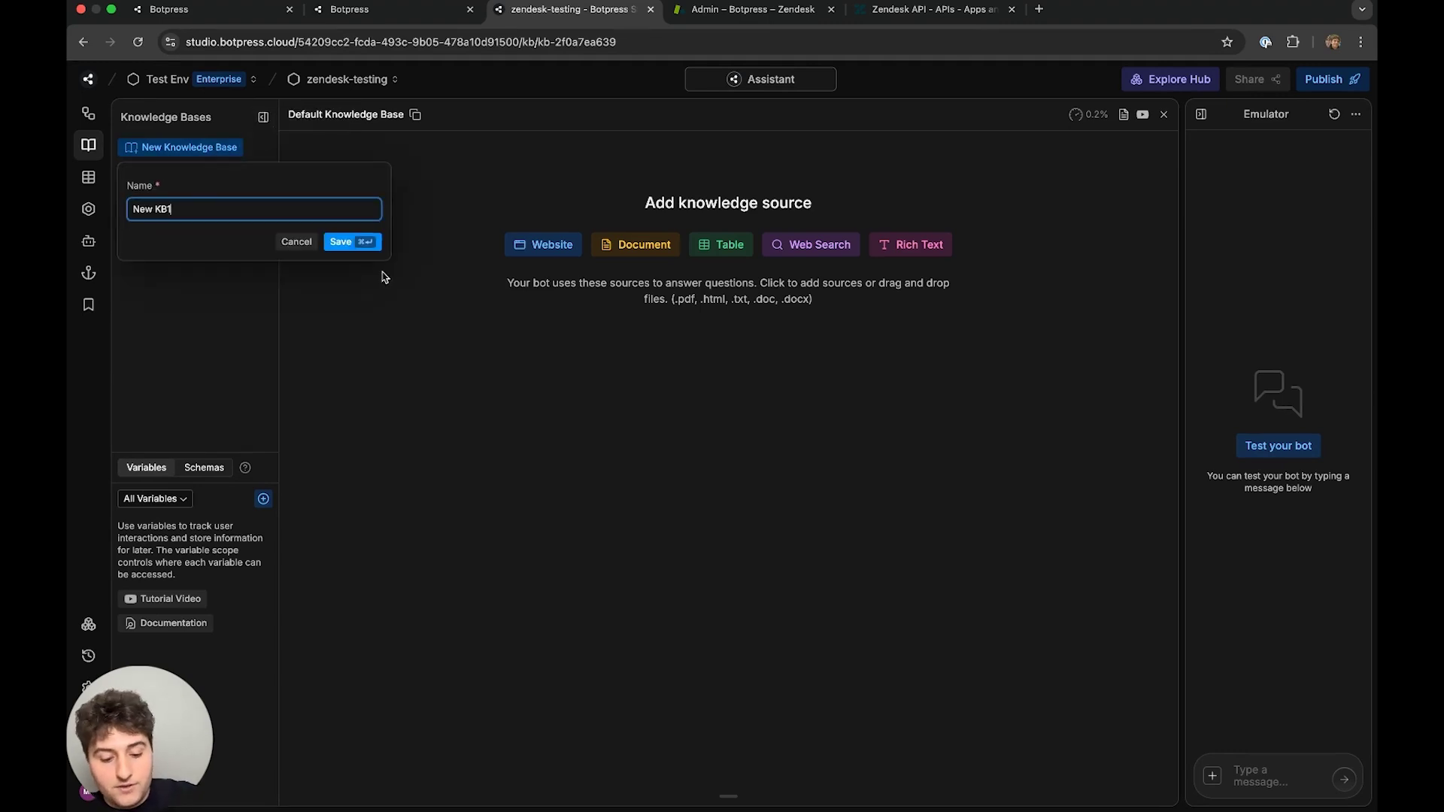
pyautogui.hotkey('ctrl', 'a')
pyautogui.write('Zende')
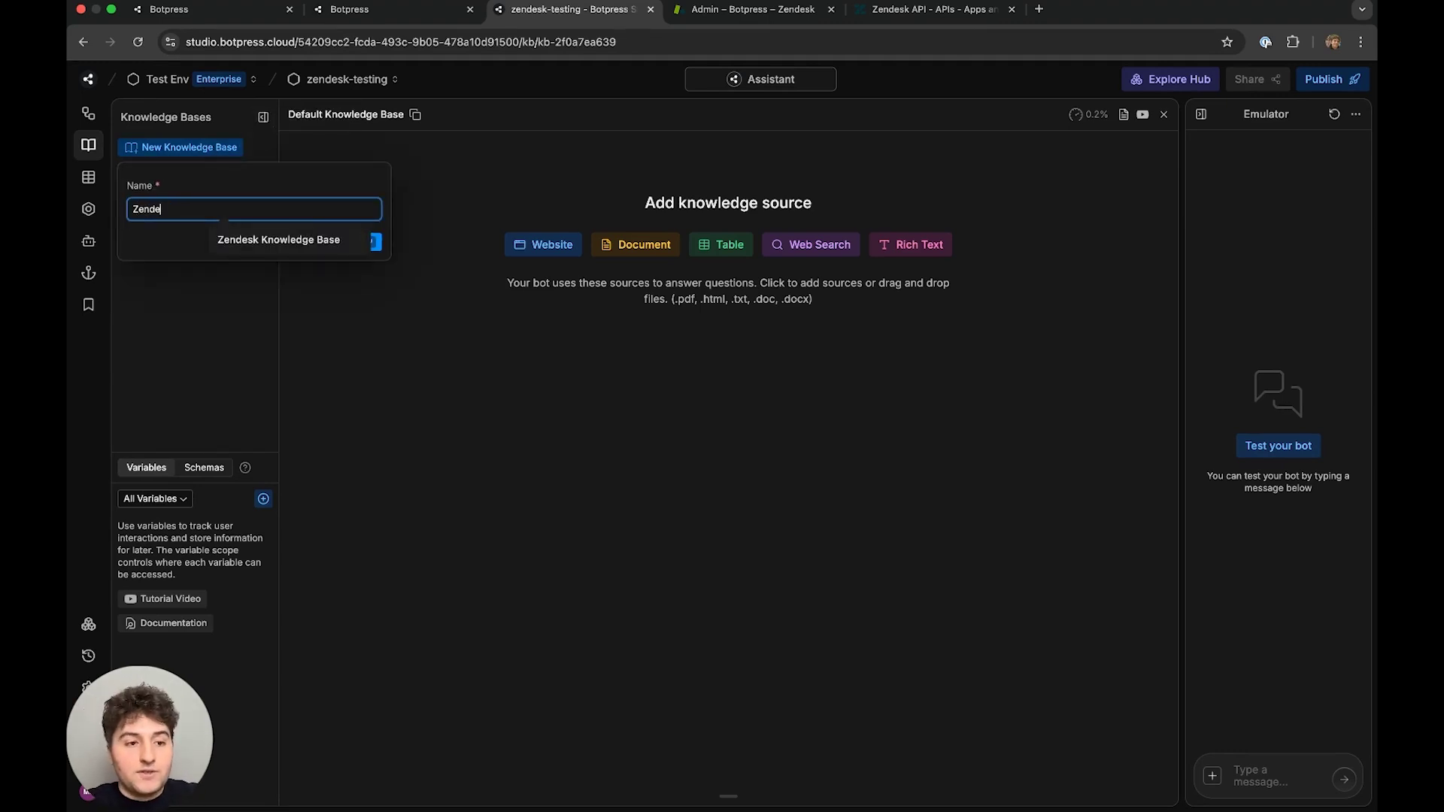
pyautogui.write('sk Testing')
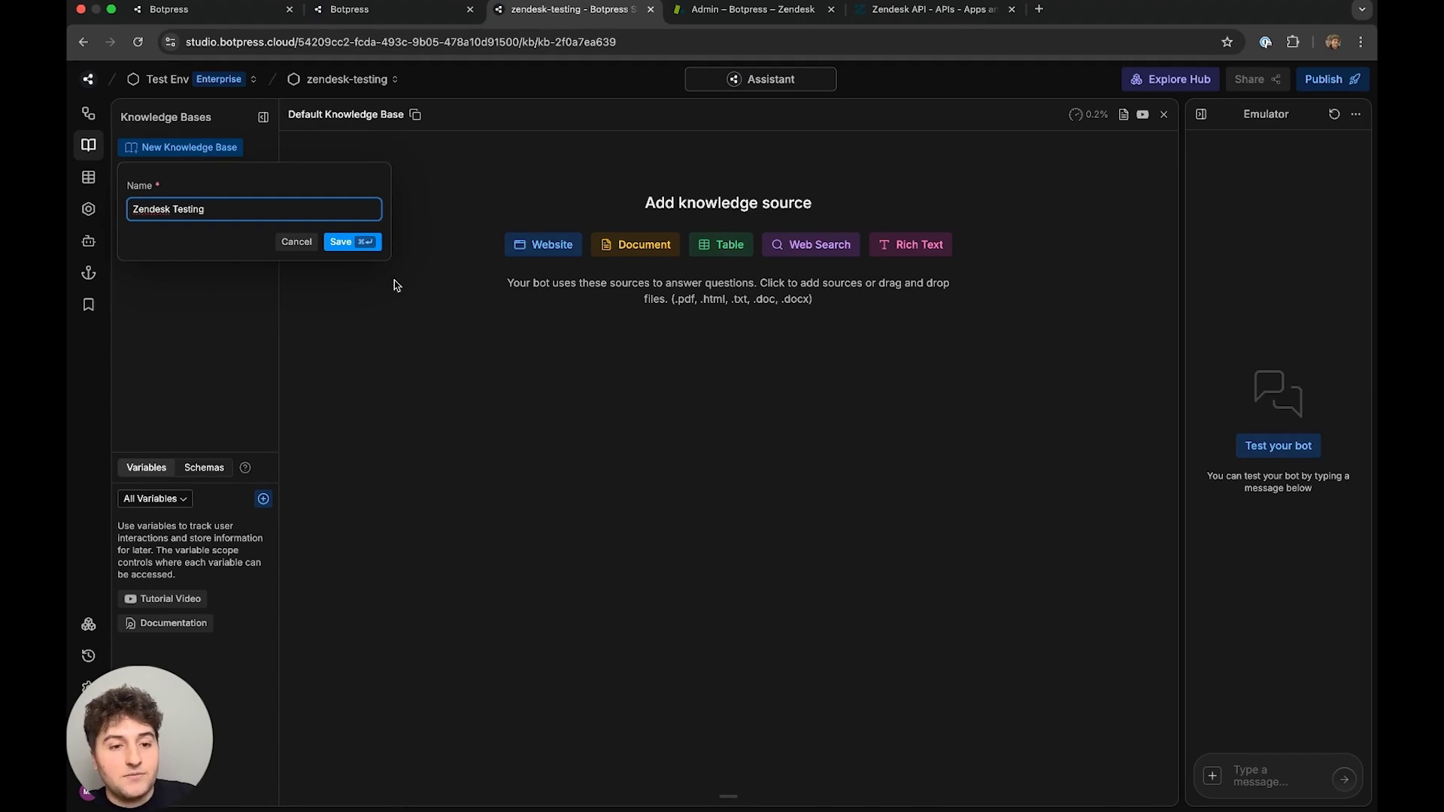
pyautogui.click(352, 242)
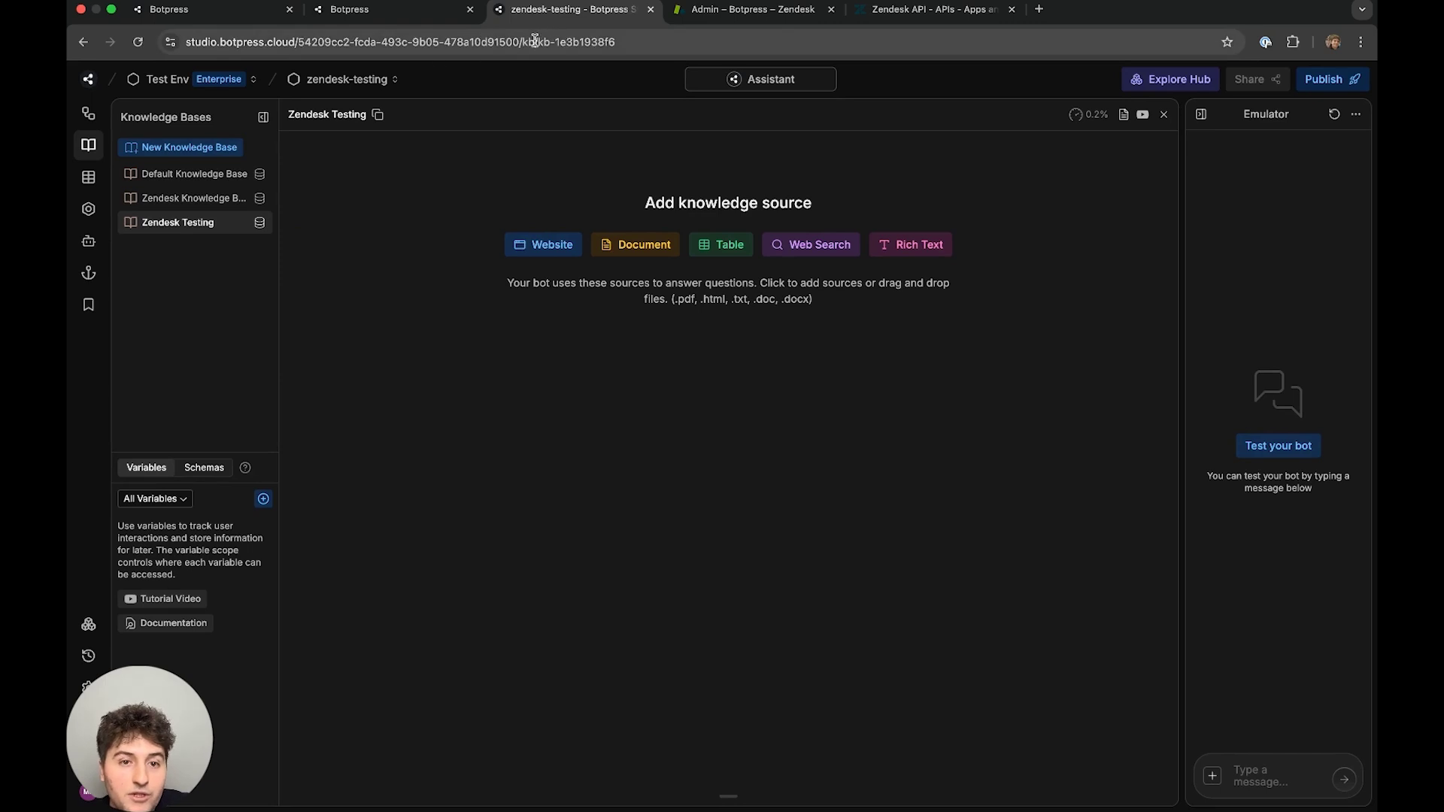
pyautogui.moveTo(539, 42); pyautogui.dragTo(619, 43)
pyautogui.press('super+c')
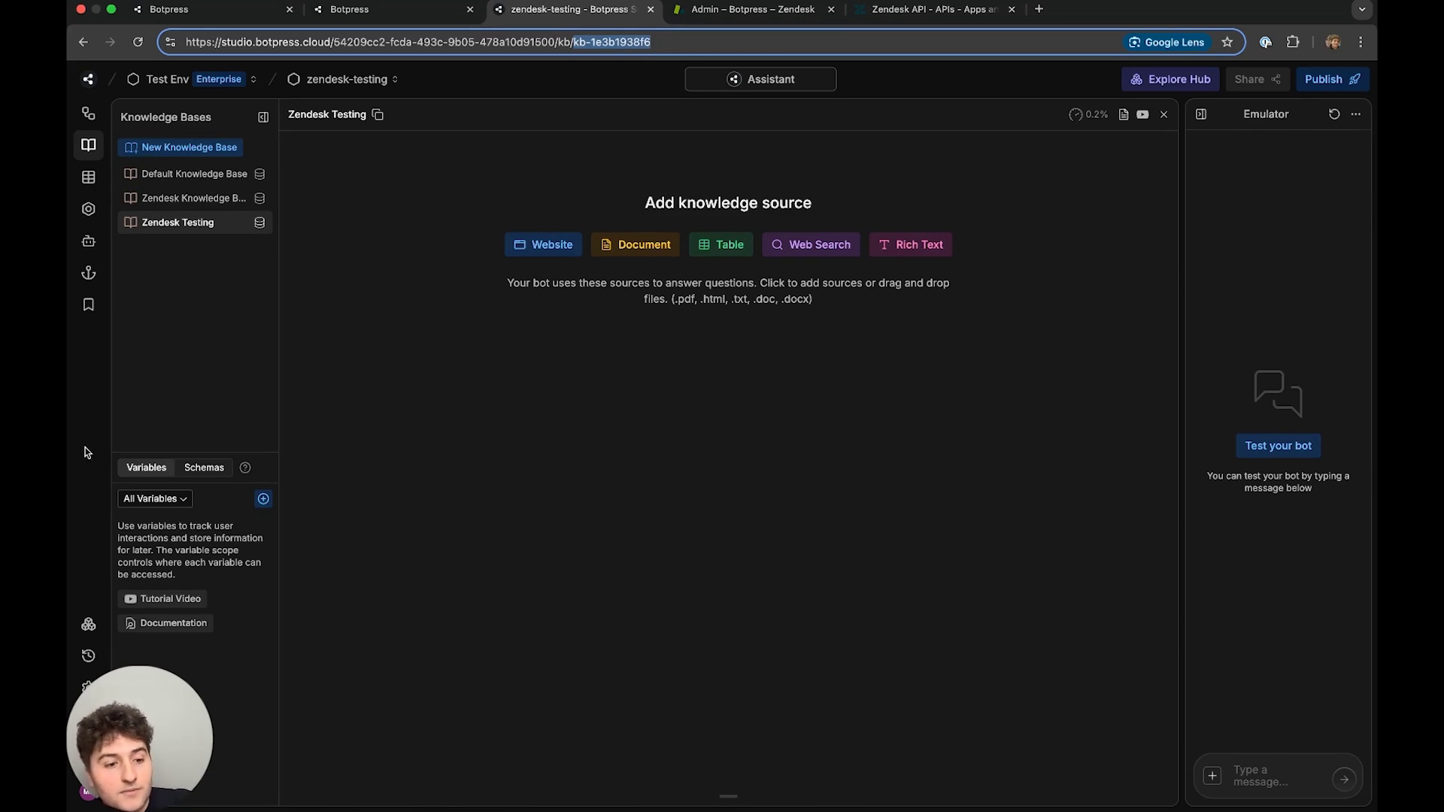
# Replace the Zendesk integration's Knowledge Base ID with kb-1e3b1938f6 and save the configuration.
pyautogui.click(90, 628)
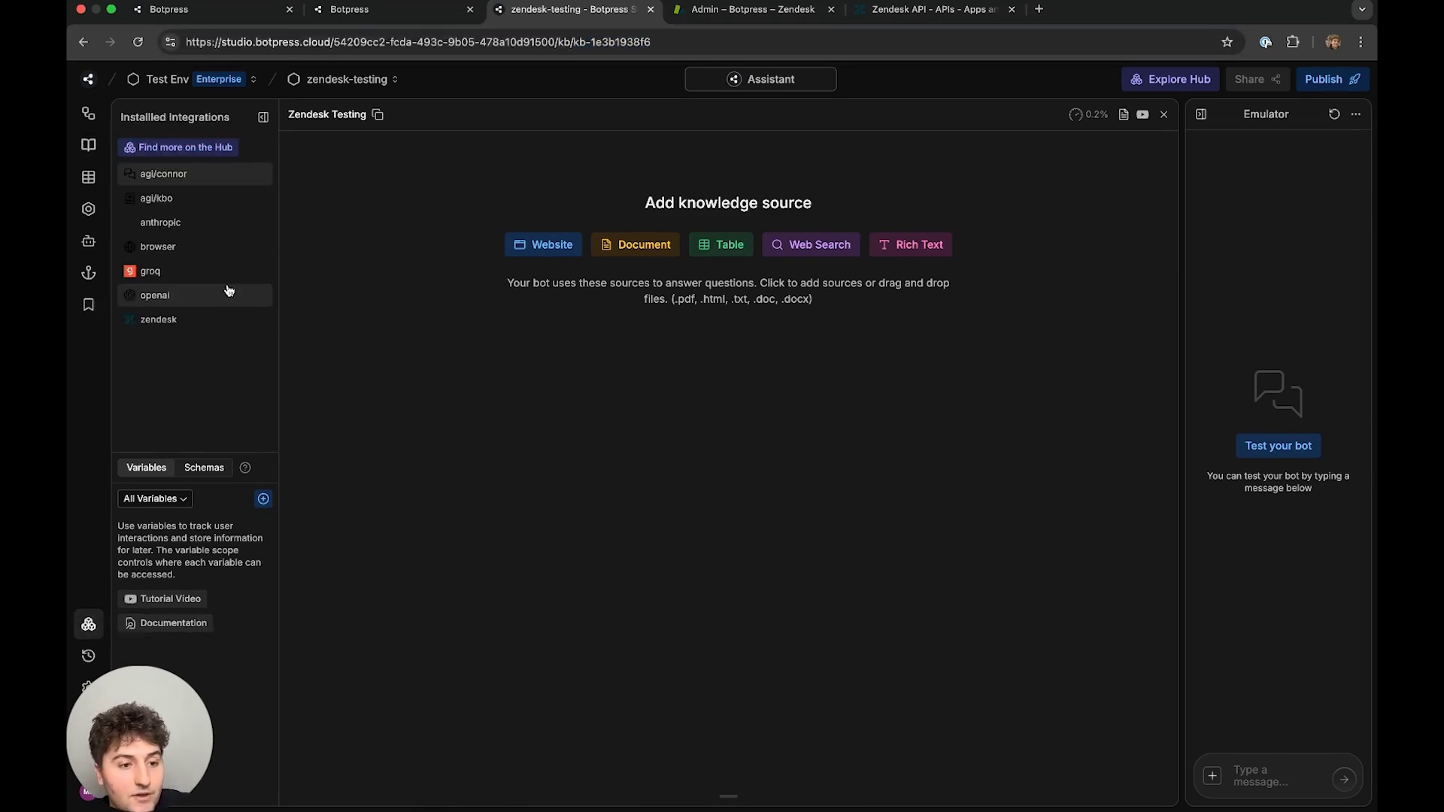
pyautogui.click(202, 323)
pyautogui.moveTo(677, 626); pyautogui.dragTo(592, 626)
pyautogui.press('super+v')
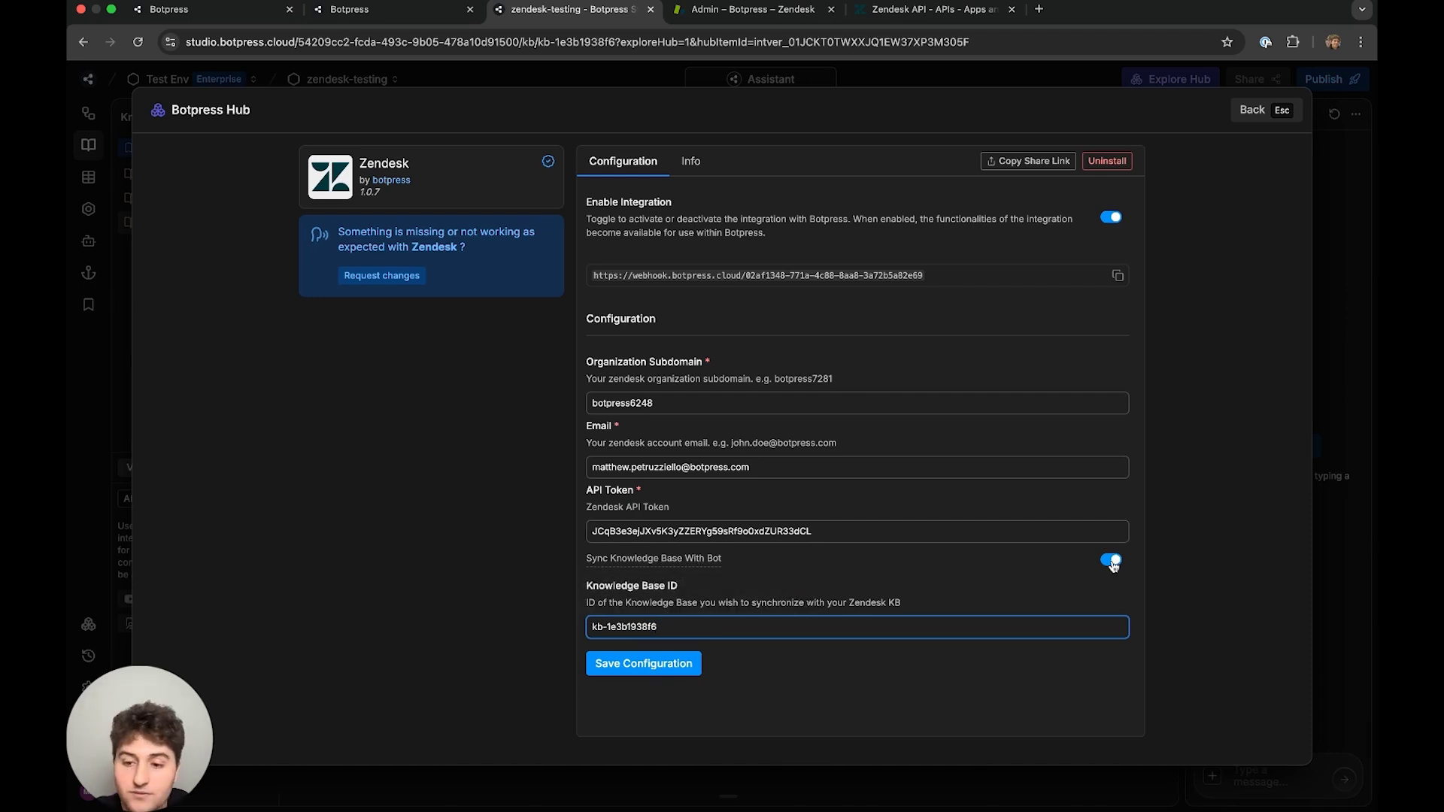
pyautogui.click(643, 663)
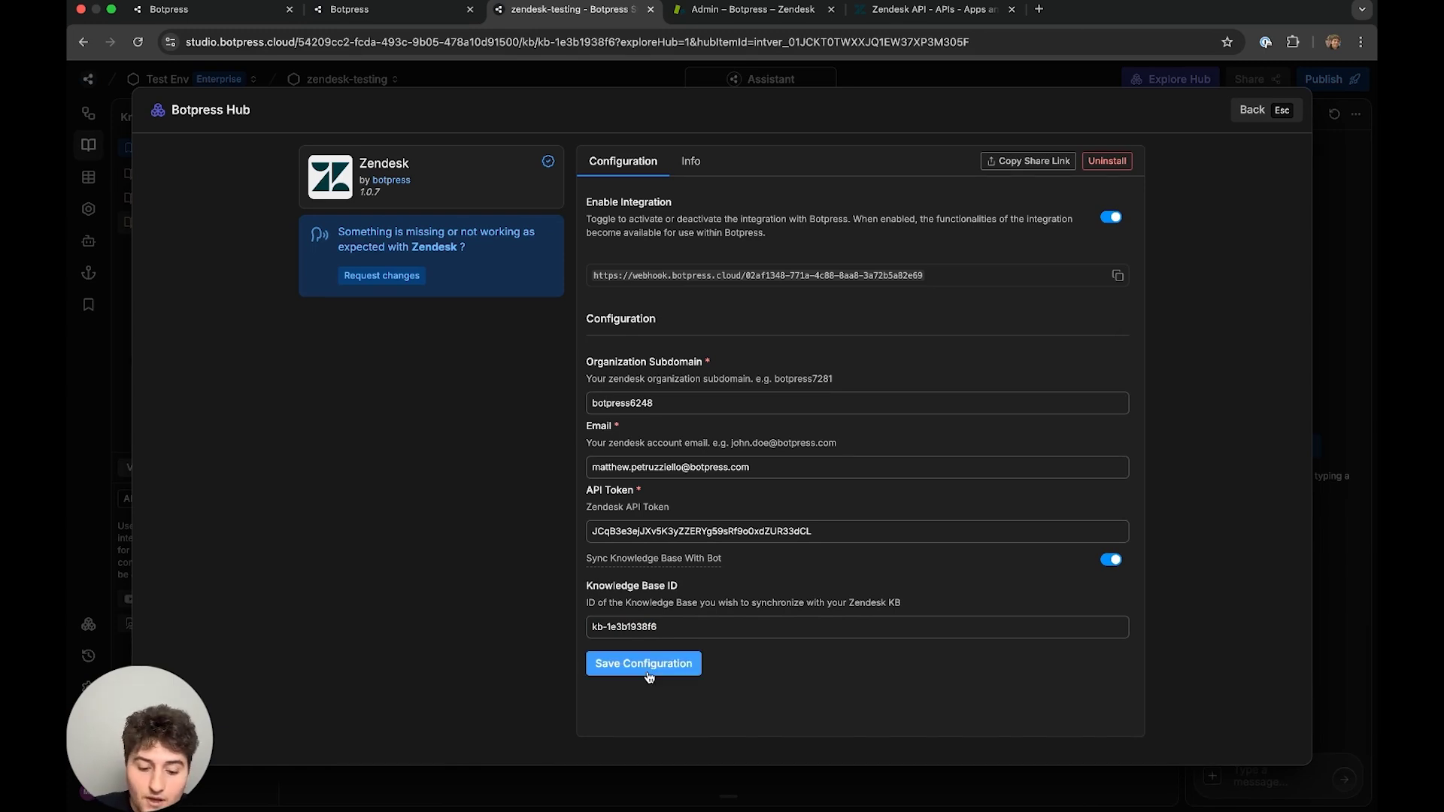
pyautogui.click(1250, 110)
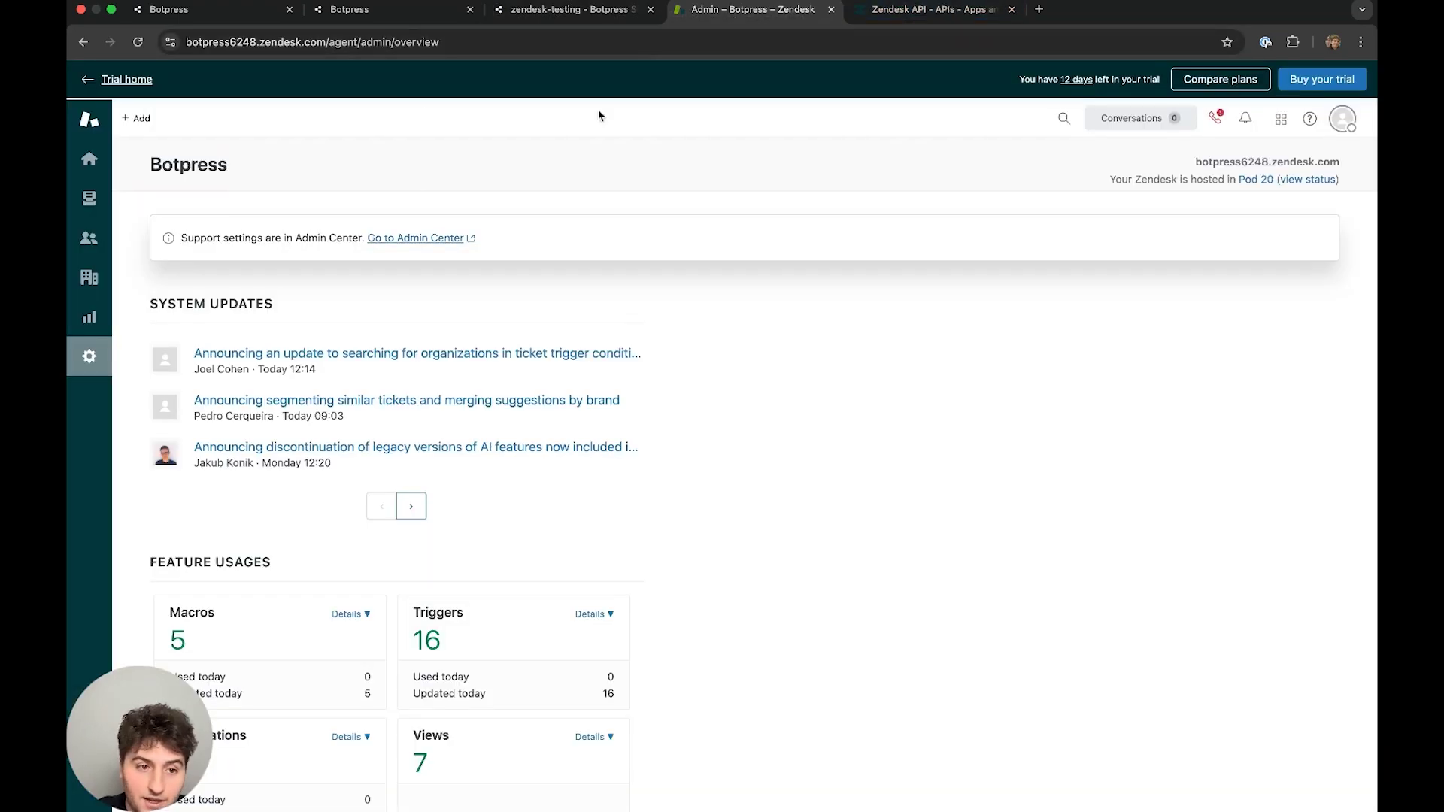
# Go to botpress6248.zendesk.com/knowledge/lists and close the Zendesk API tab.
pyautogui.click(339, 42)
pyautogui.click(447, 42)
pyautogui.press('BackSpace')
pyautogui.press('BackSpace')
pyautogui.press('BackSpace')
pyautogui.press('BackSpace')
pyautogui.press('BackSpace')
pyautogui.press('BackSpace')
pyautogui.press('BackSpace')
pyautogui.press('BackSpace')
pyautogui.press('BackSpace')
pyautogui.press('BackSpace')
pyautogui.press('BackSpace')
pyautogui.press('BackSpace')
pyautogui.press('BackSpace')
pyautogui.press('BackSpace')
pyautogui.press('BackSpace')
pyautogui.write('kn')
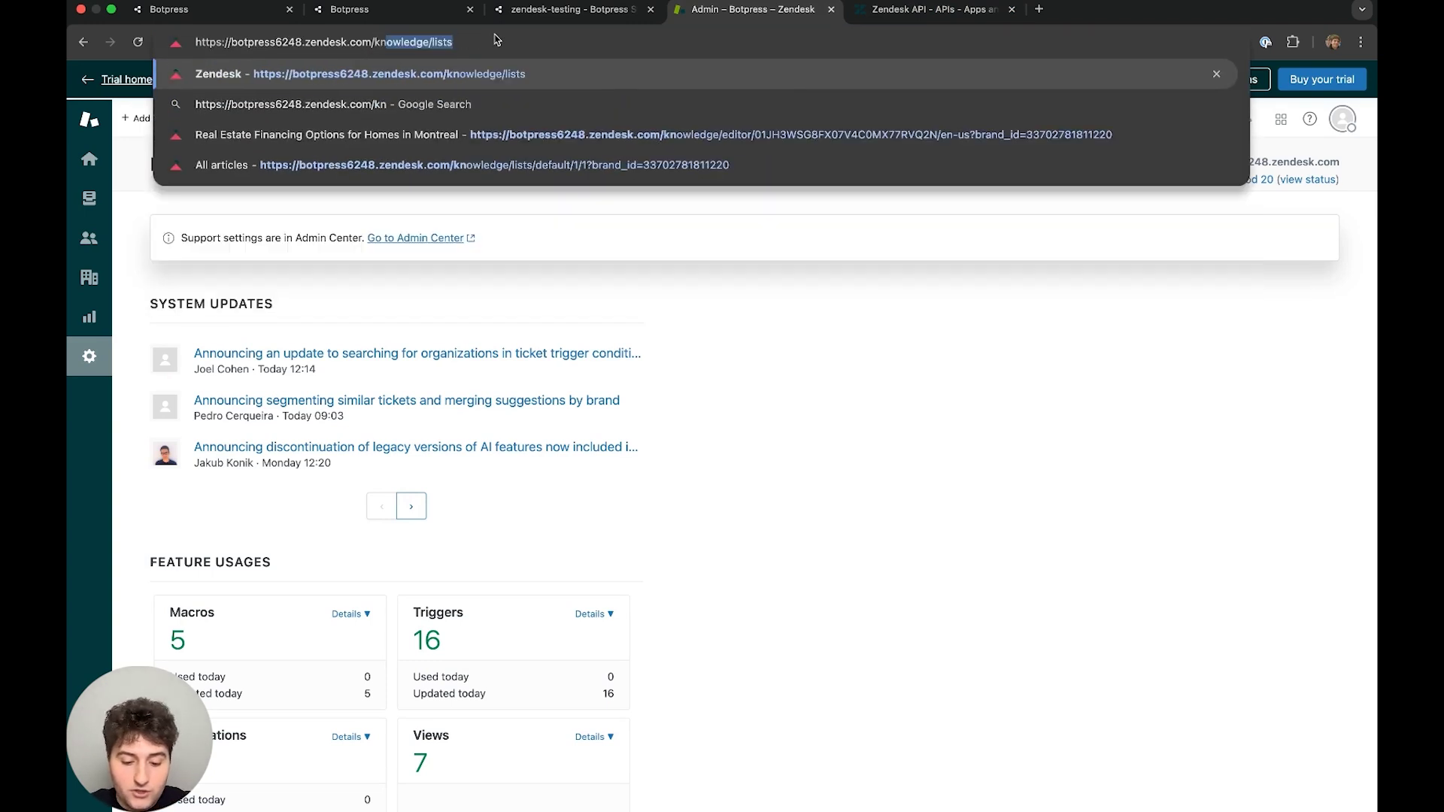
pyautogui.write('owledge/lis')
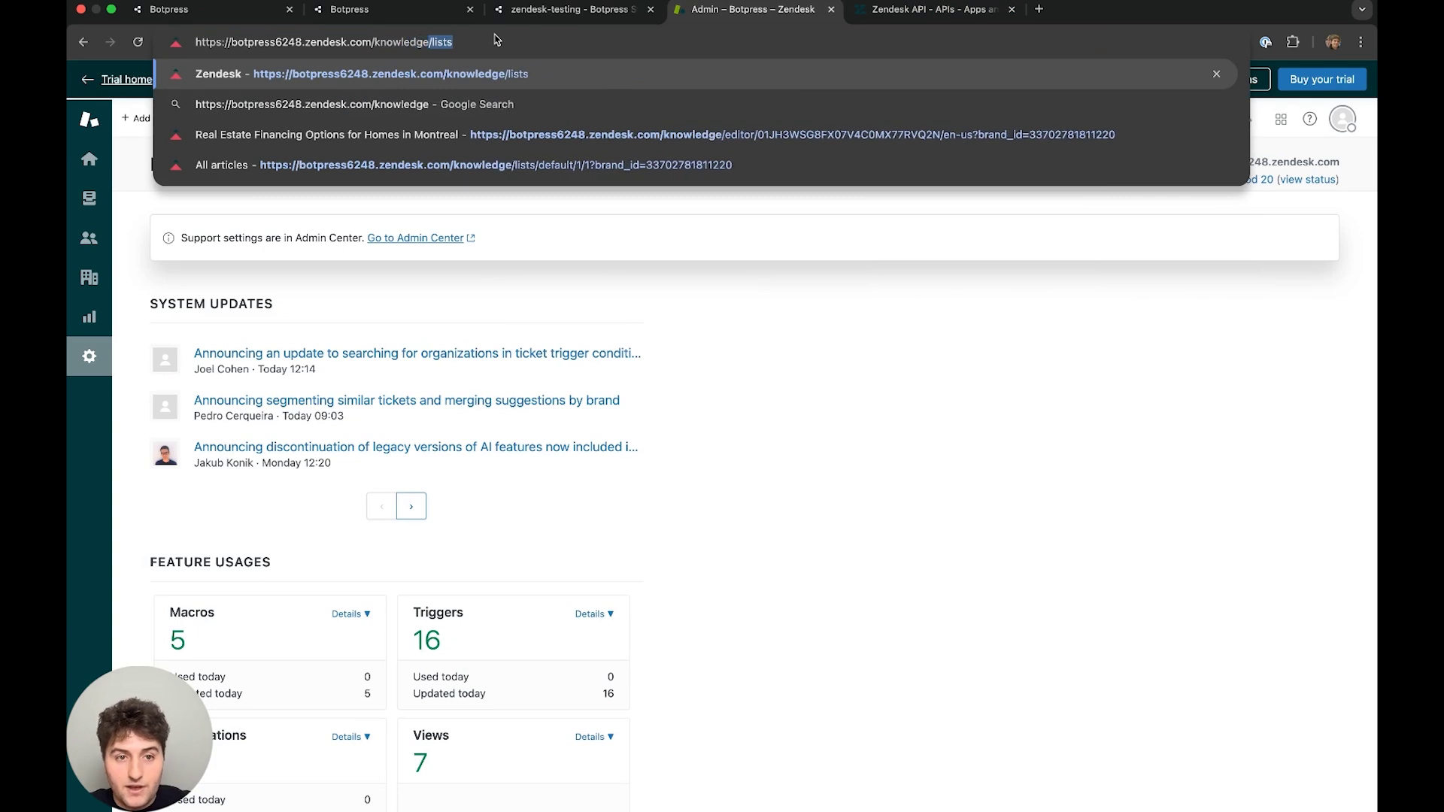
pyautogui.press('Return')
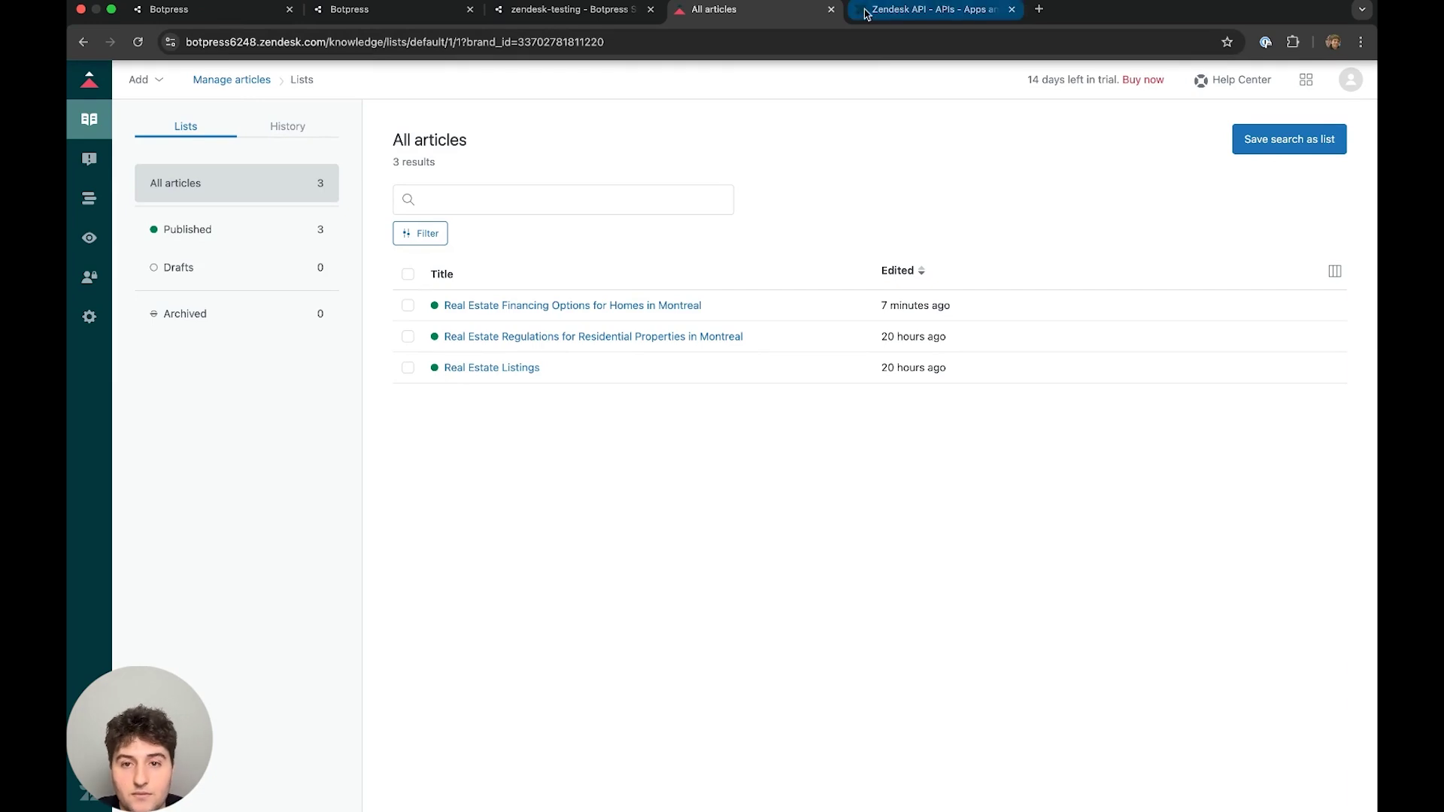
pyautogui.middleClick(891, 9)
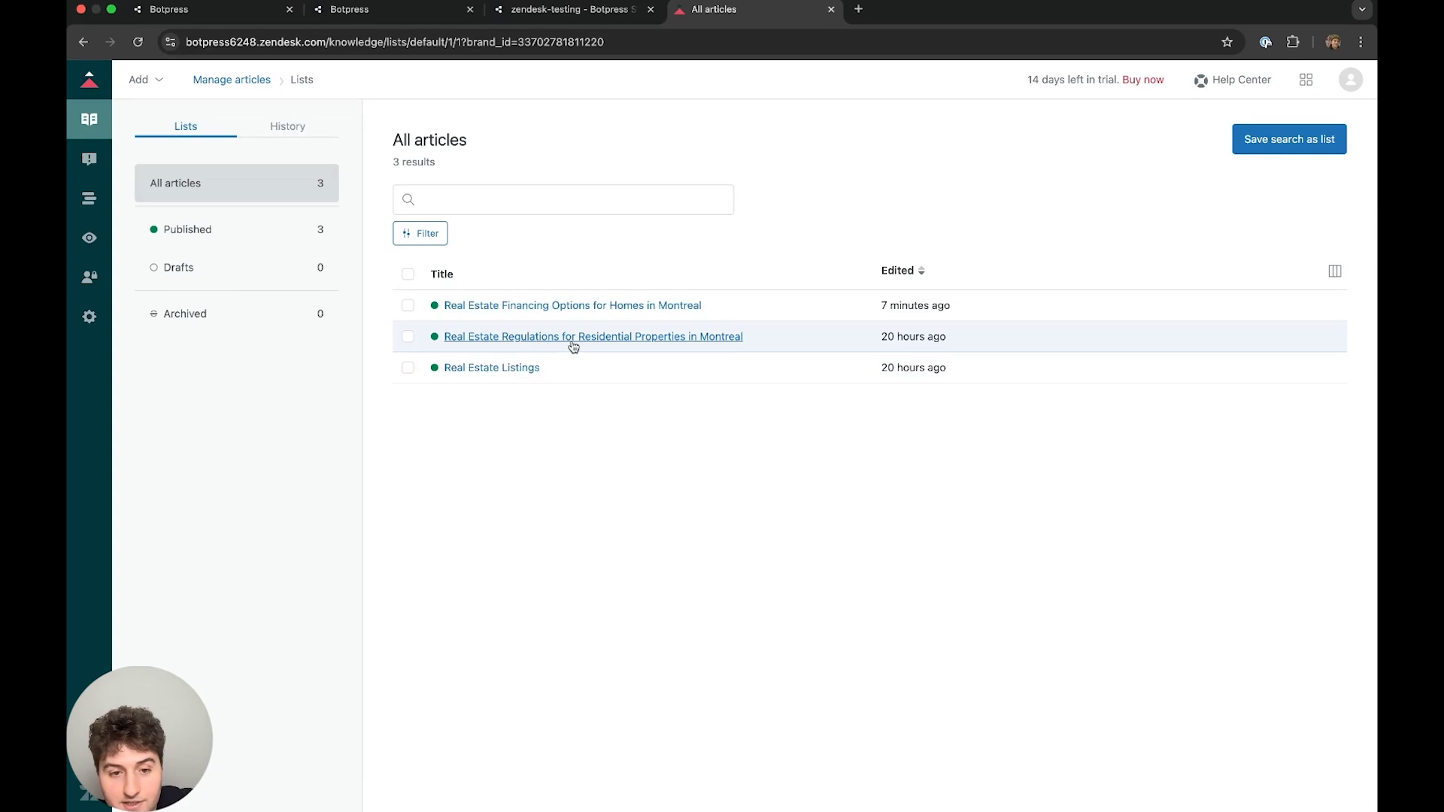
# Unpublish the Montreal financing options article in Zendesk and reload Botpress Studio.
pyautogui.click(575, 13)
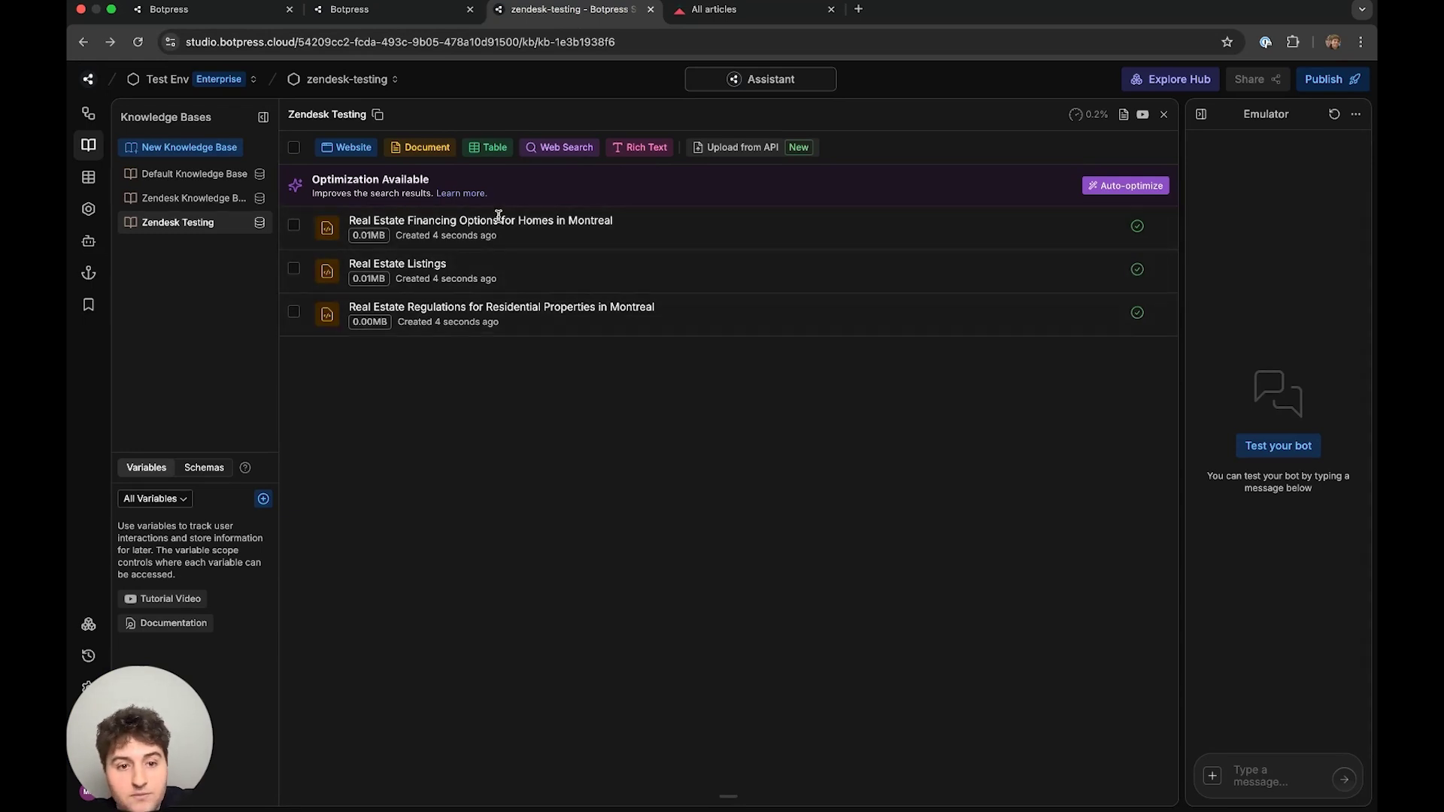
pyautogui.click(713, 9)
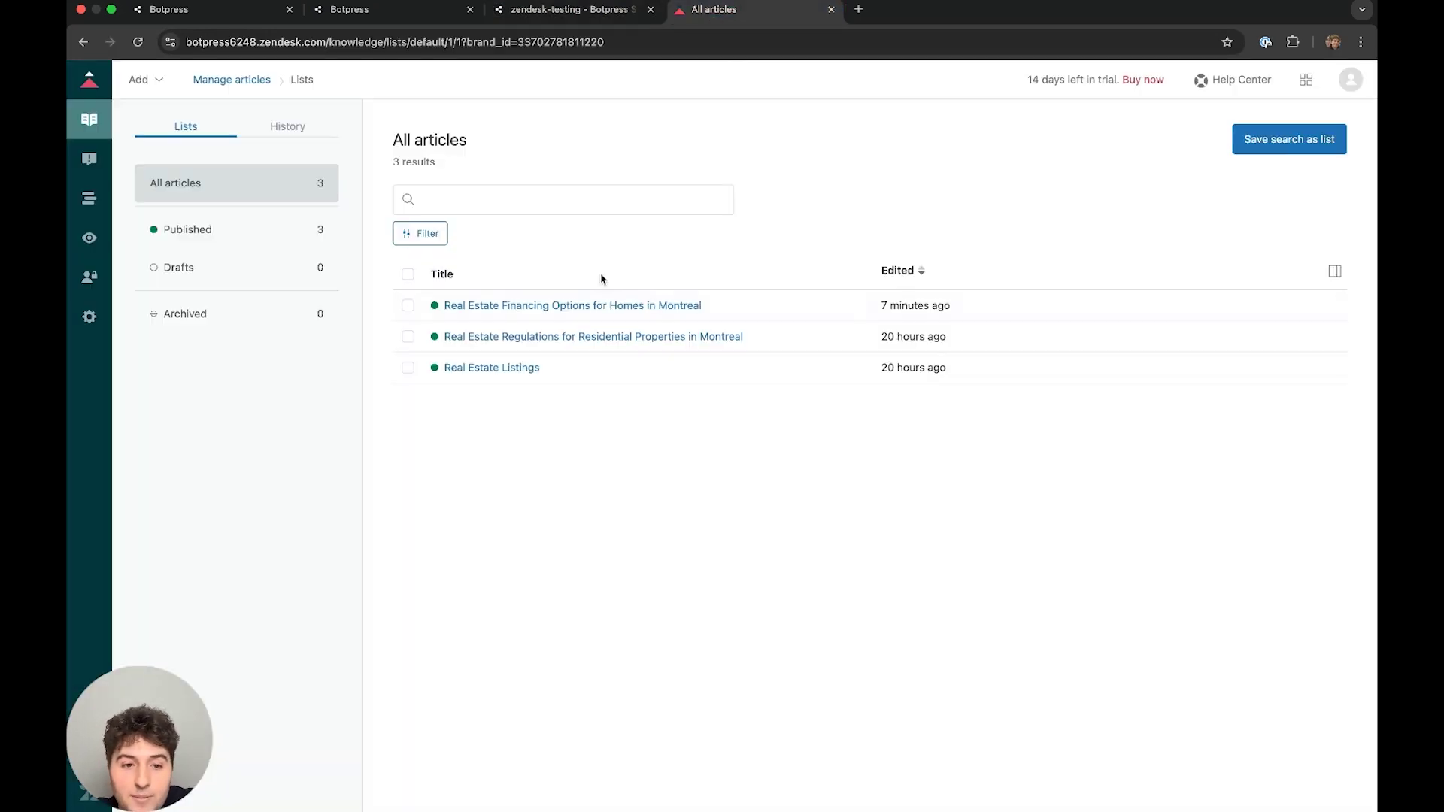
pyautogui.click(587, 306)
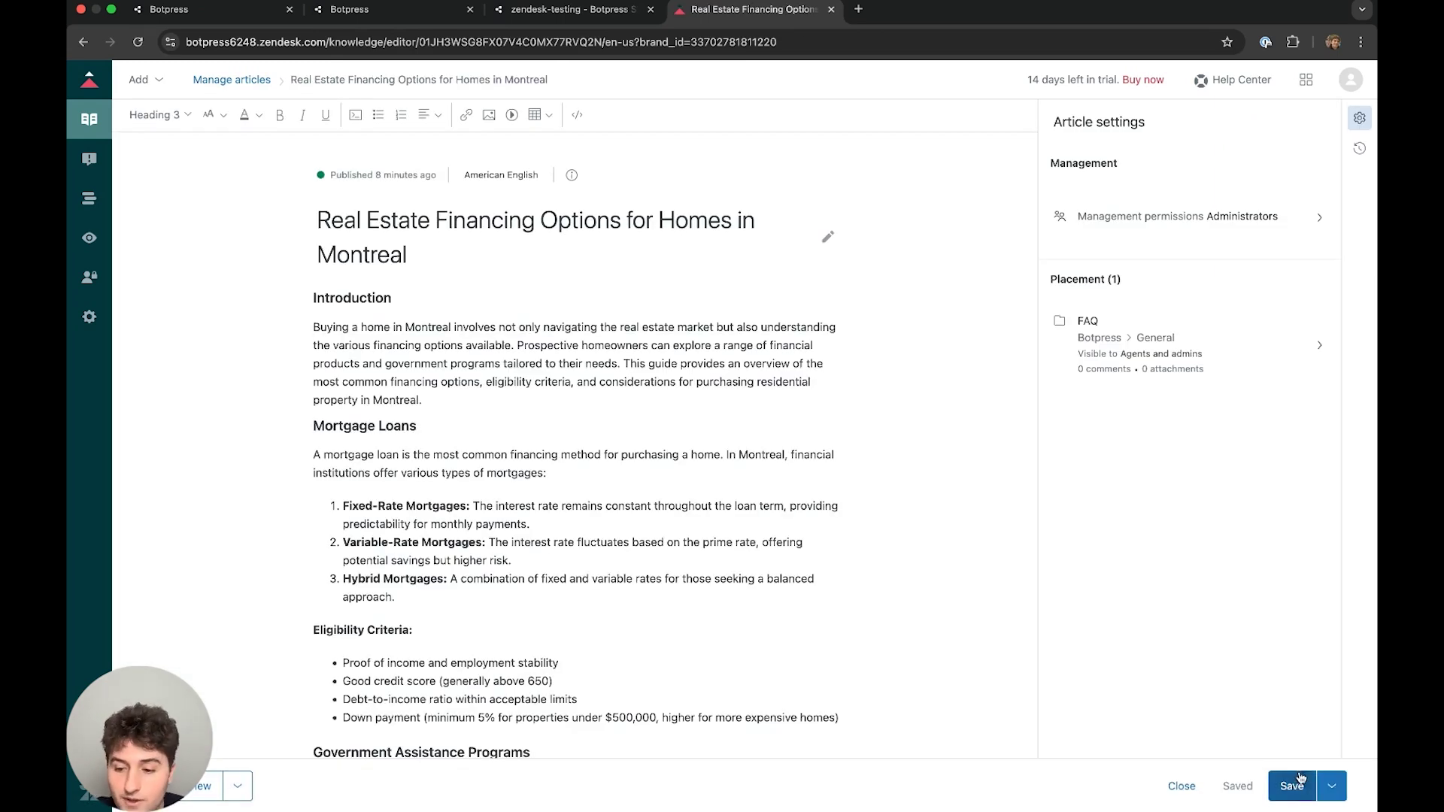
pyautogui.click(1332, 785)
pyautogui.click(1217, 723)
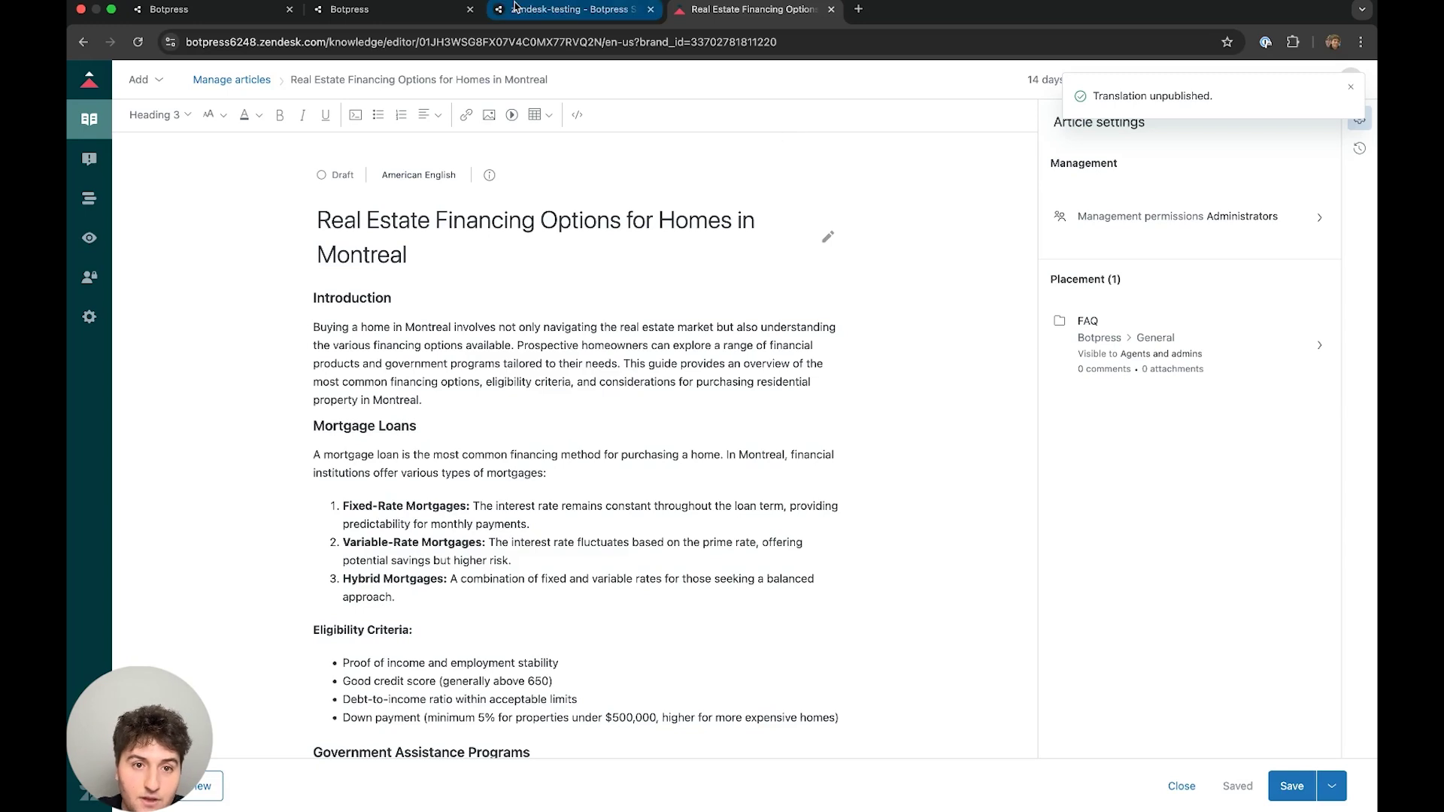
pyautogui.click(569, 10)
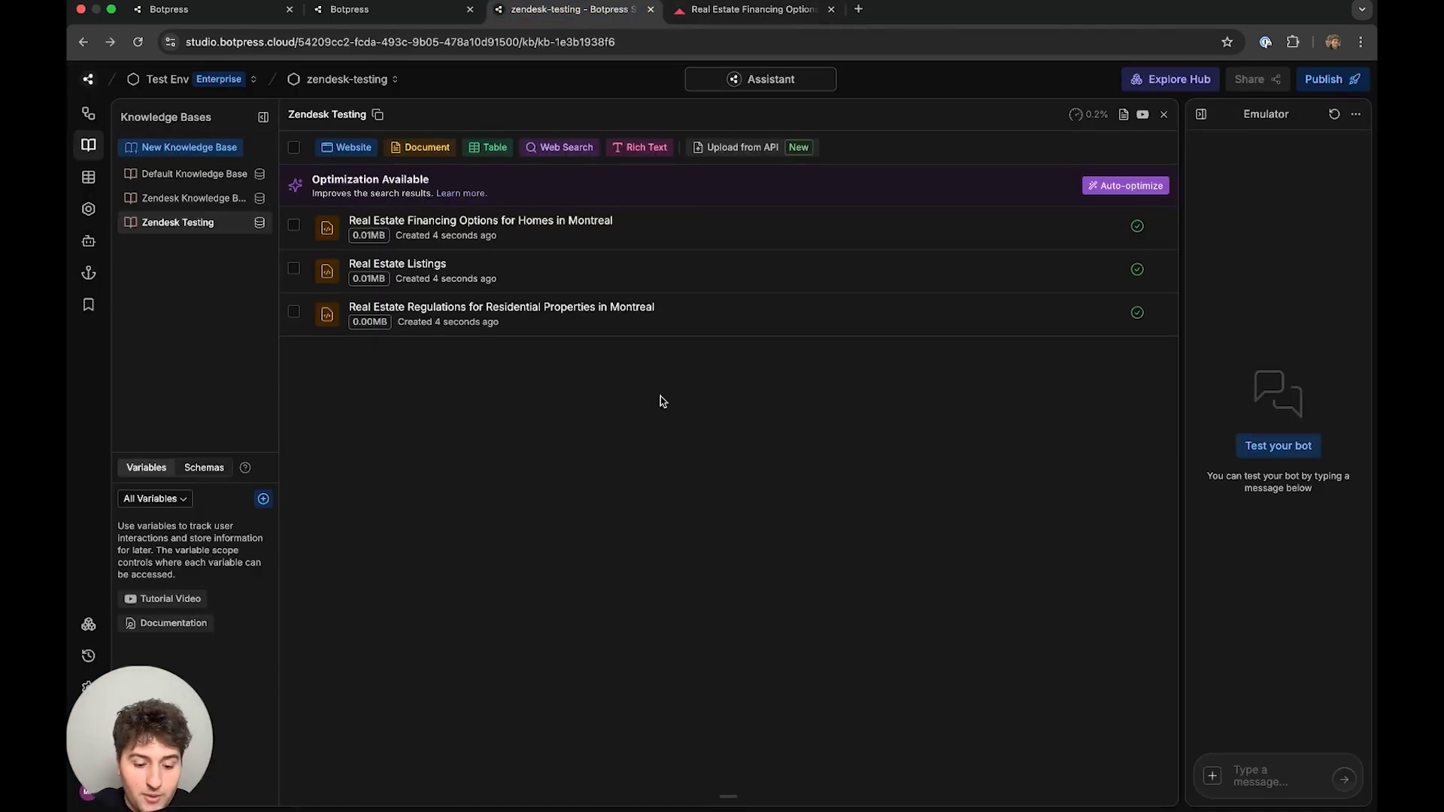
pyautogui.press('super+r')
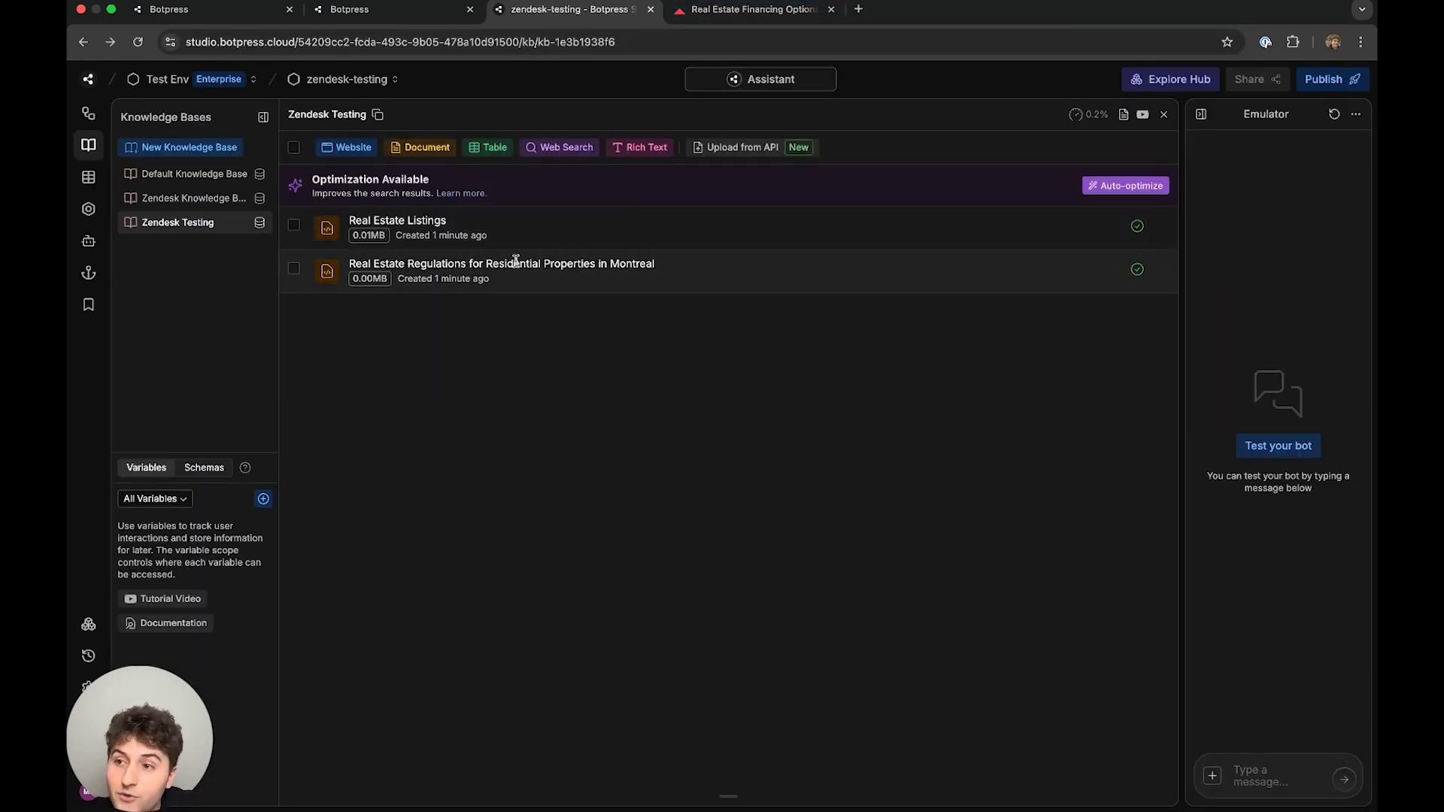
# Republish the financing article and reload Botpress to show three synced documents.
pyautogui.click(752, 10)
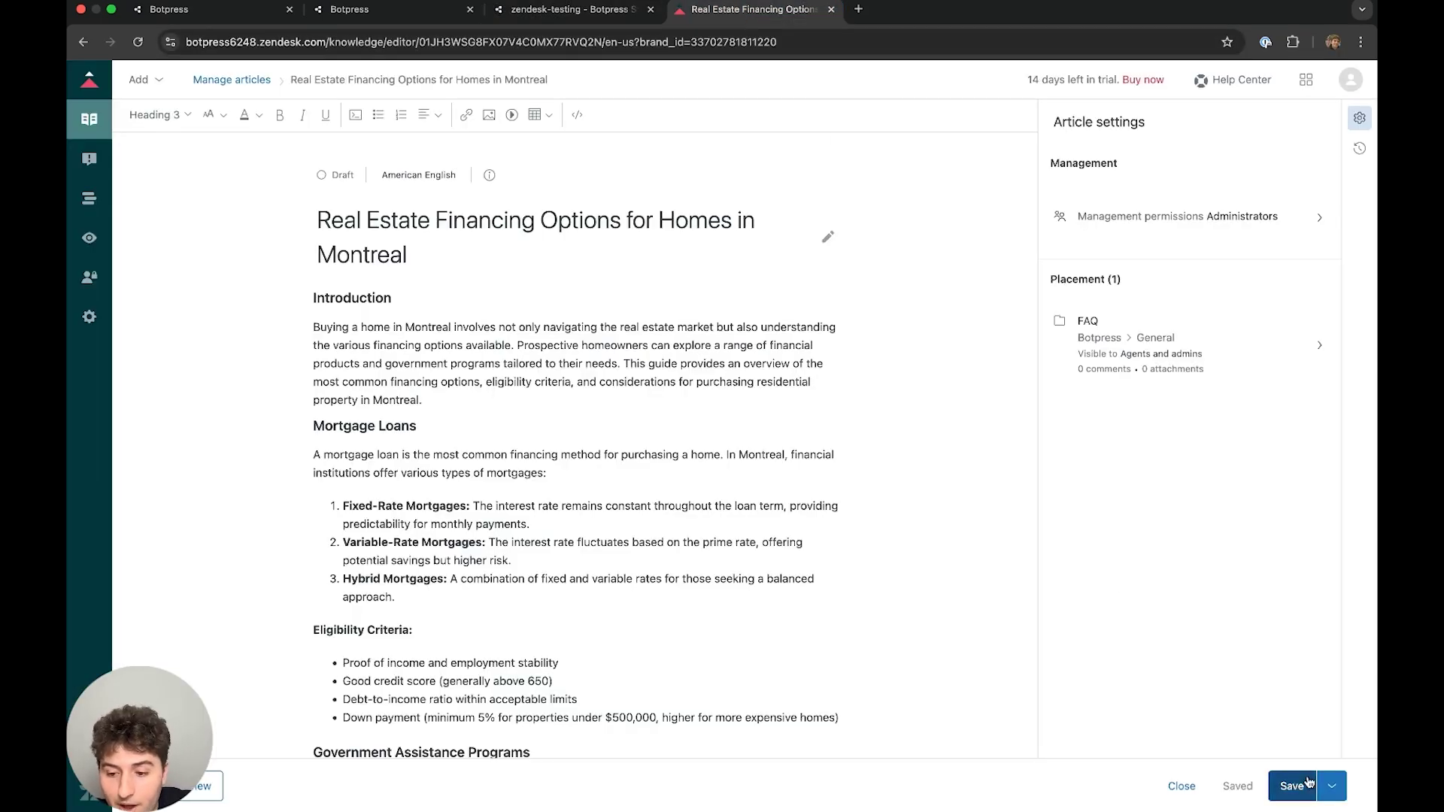
pyautogui.click(1331, 786)
pyautogui.click(1212, 722)
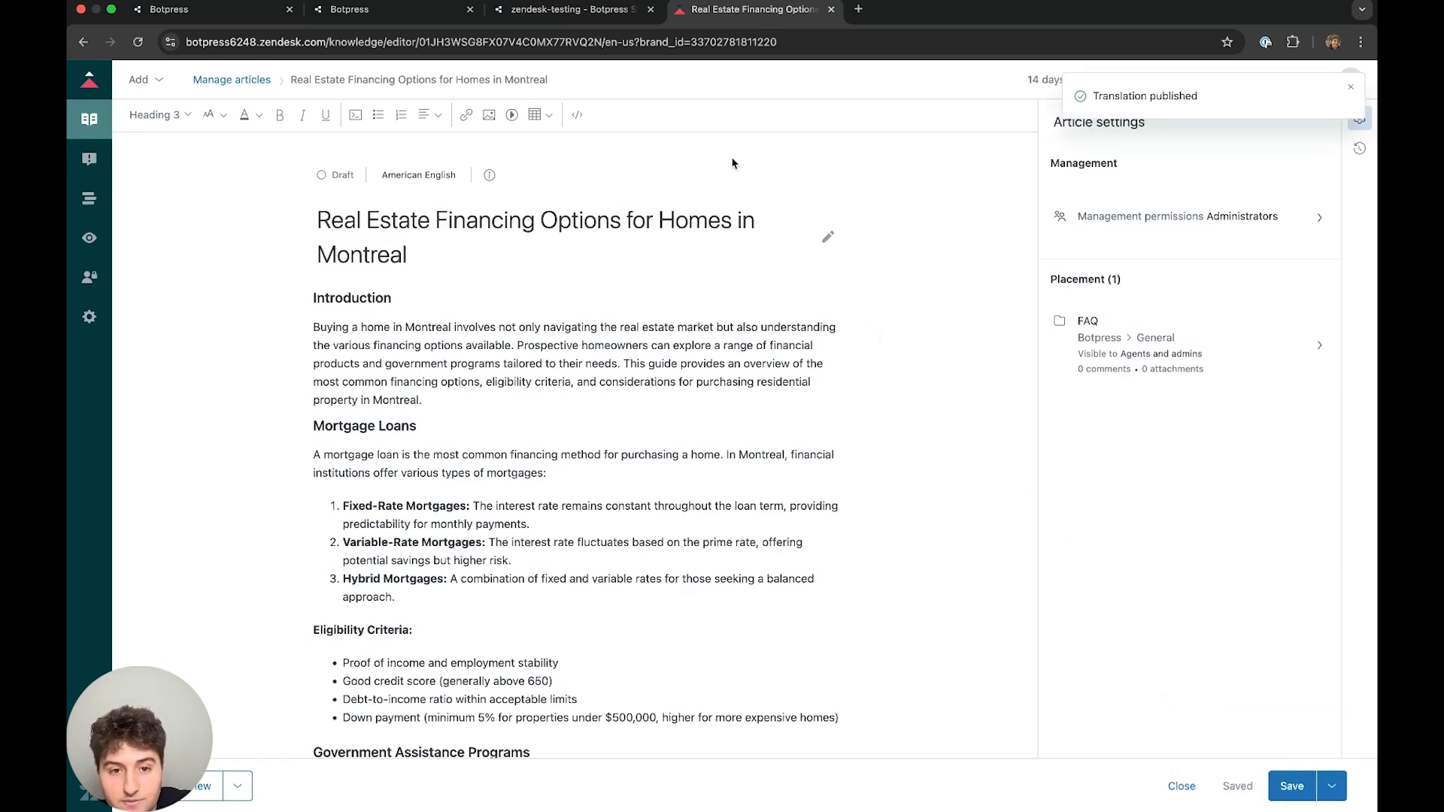
pyautogui.click(562, 9)
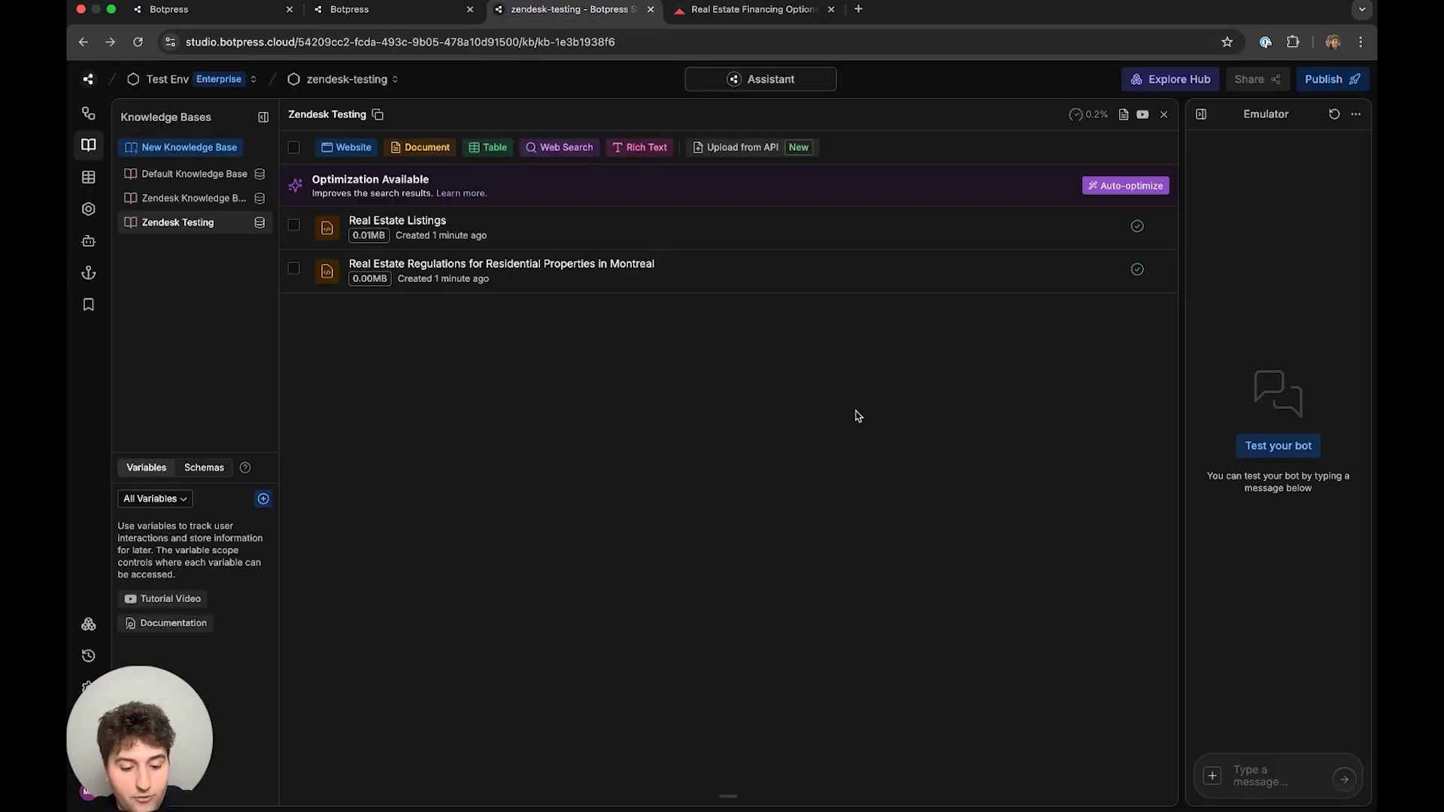
pyautogui.press('super+r')
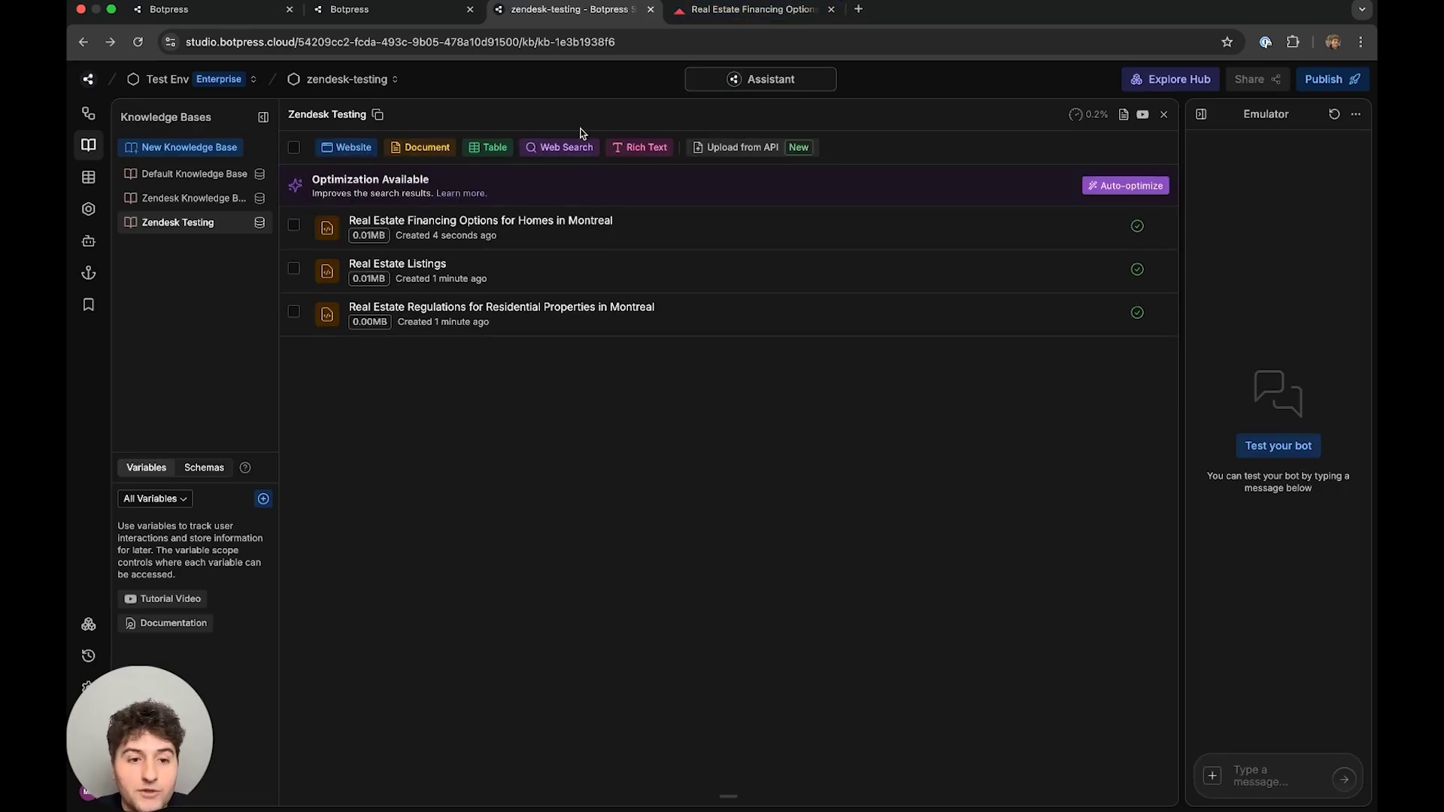
# Preview the synced Real Estate Financing Options document and compare it with the Zendesk article.
pyautogui.click(330, 231)
pyautogui.scroll(-3, 597, 345)
pyautogui.scroll(3, 596, 345)
pyautogui.click(396, 406)
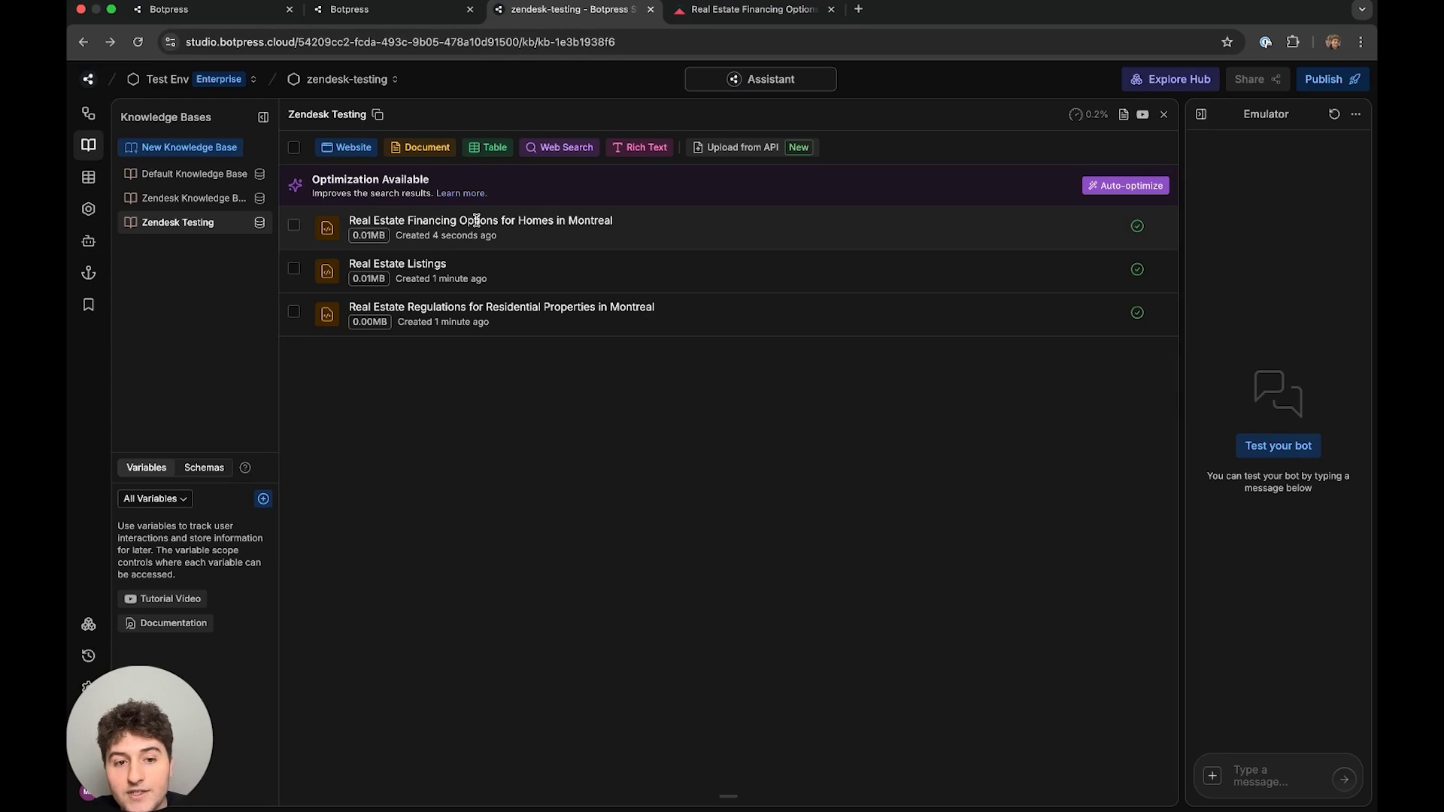
pyautogui.click(327, 228)
pyautogui.click(711, 12)
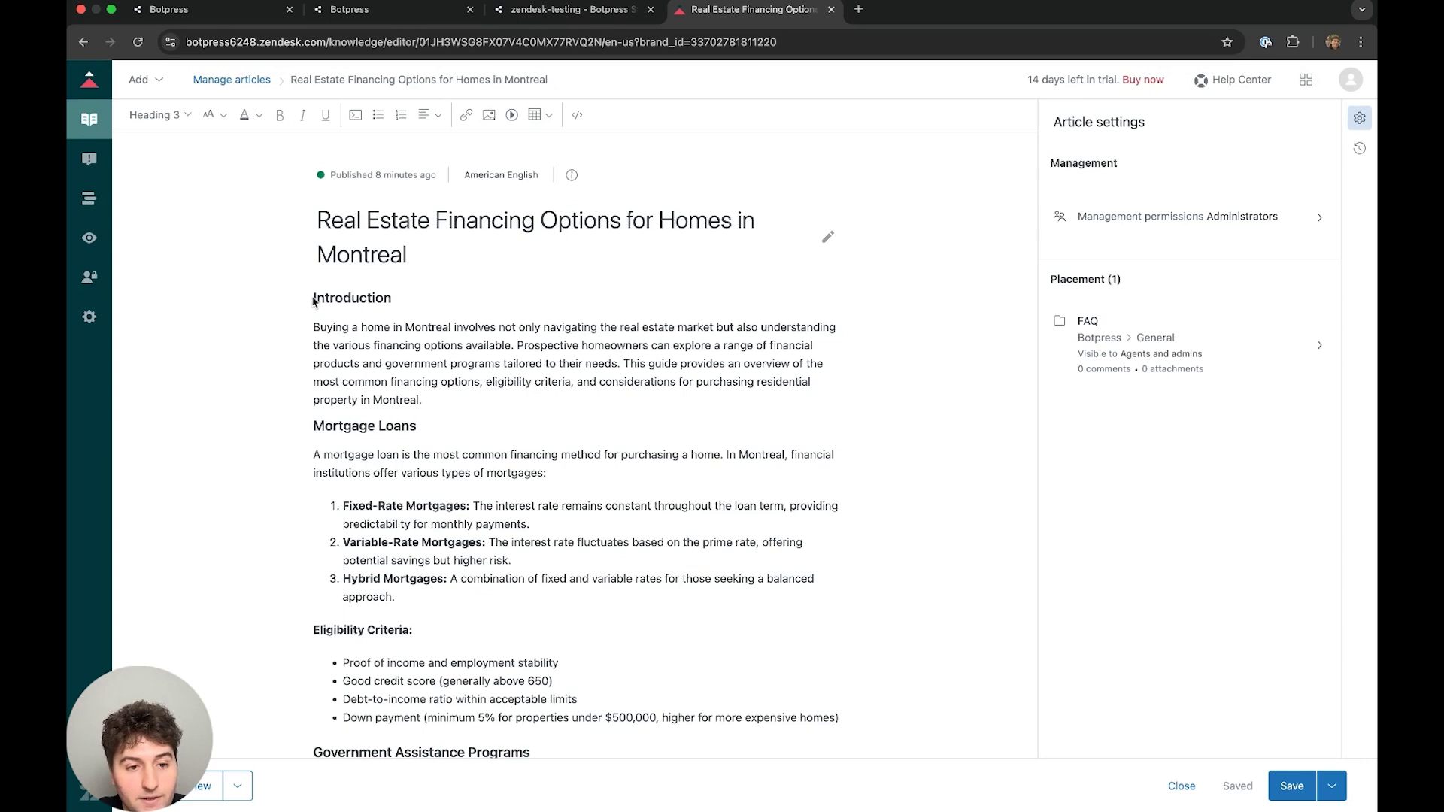
pyautogui.scroll(-1, 395, 440)
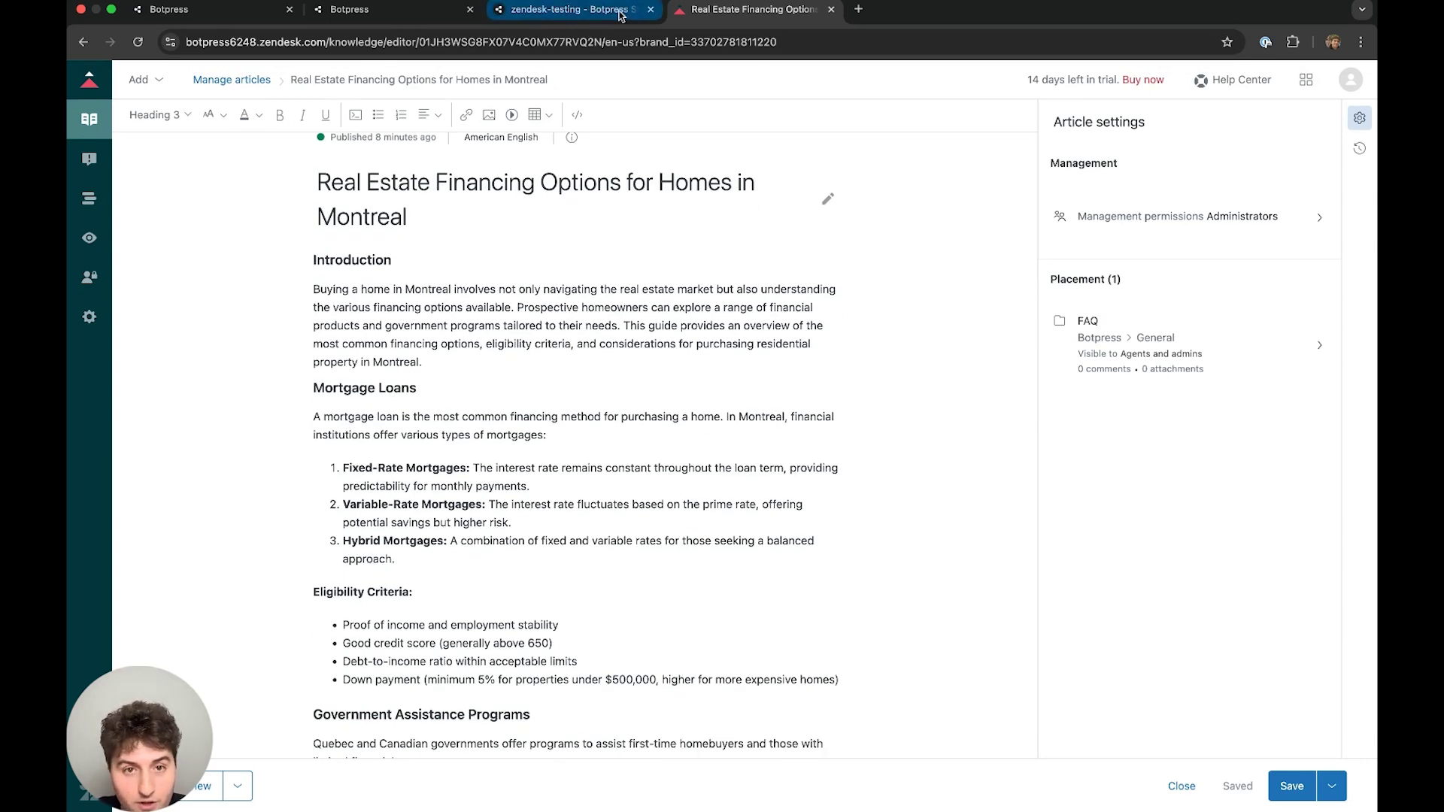
pyautogui.click(570, 9)
pyautogui.scroll(-5, 548, 373)
pyautogui.scroll(-8, 548, 373)
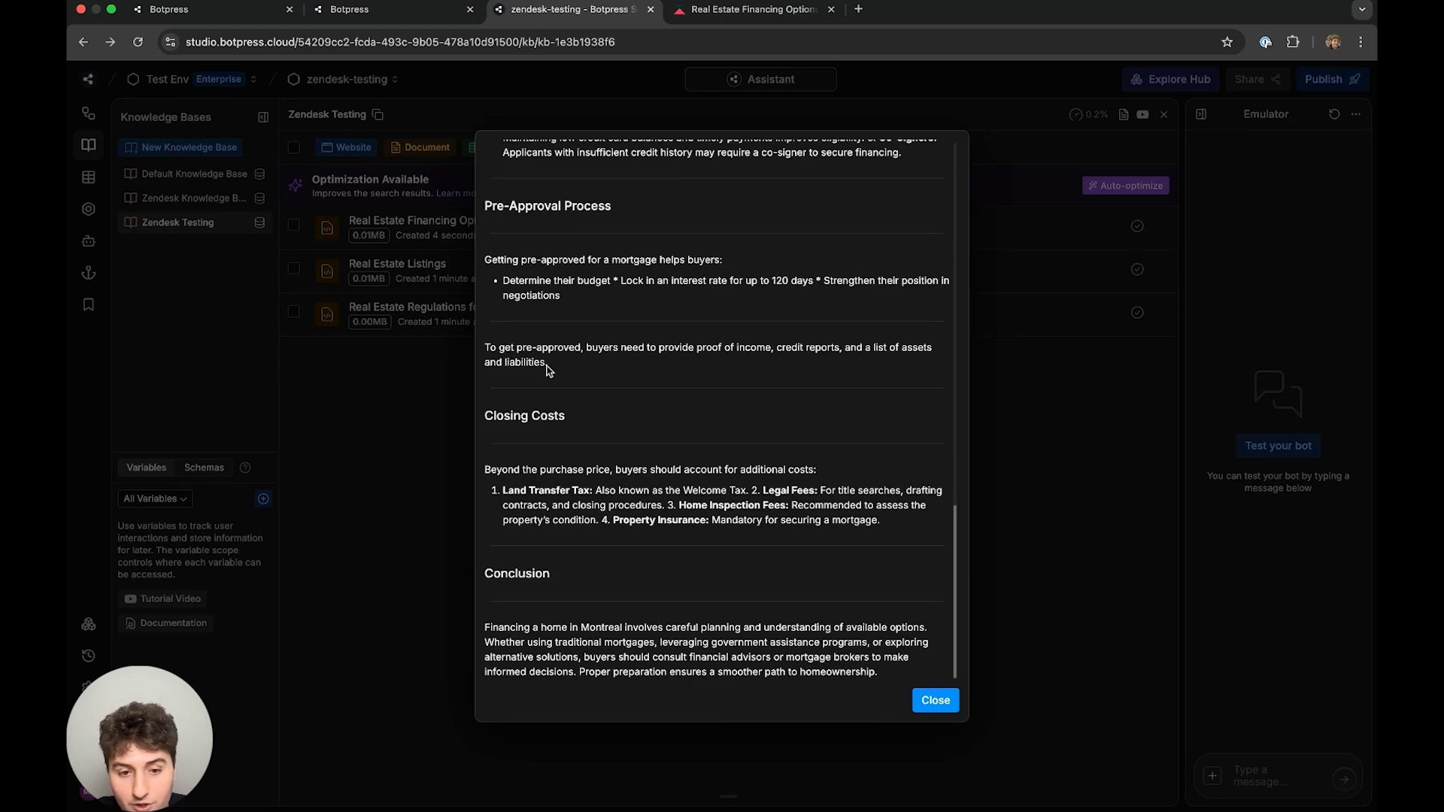
pyautogui.scroll(6, 548, 370)
pyautogui.scroll(6, 548, 371)
pyautogui.scroll(-2, 553, 384)
pyautogui.scroll(2, 552, 383)
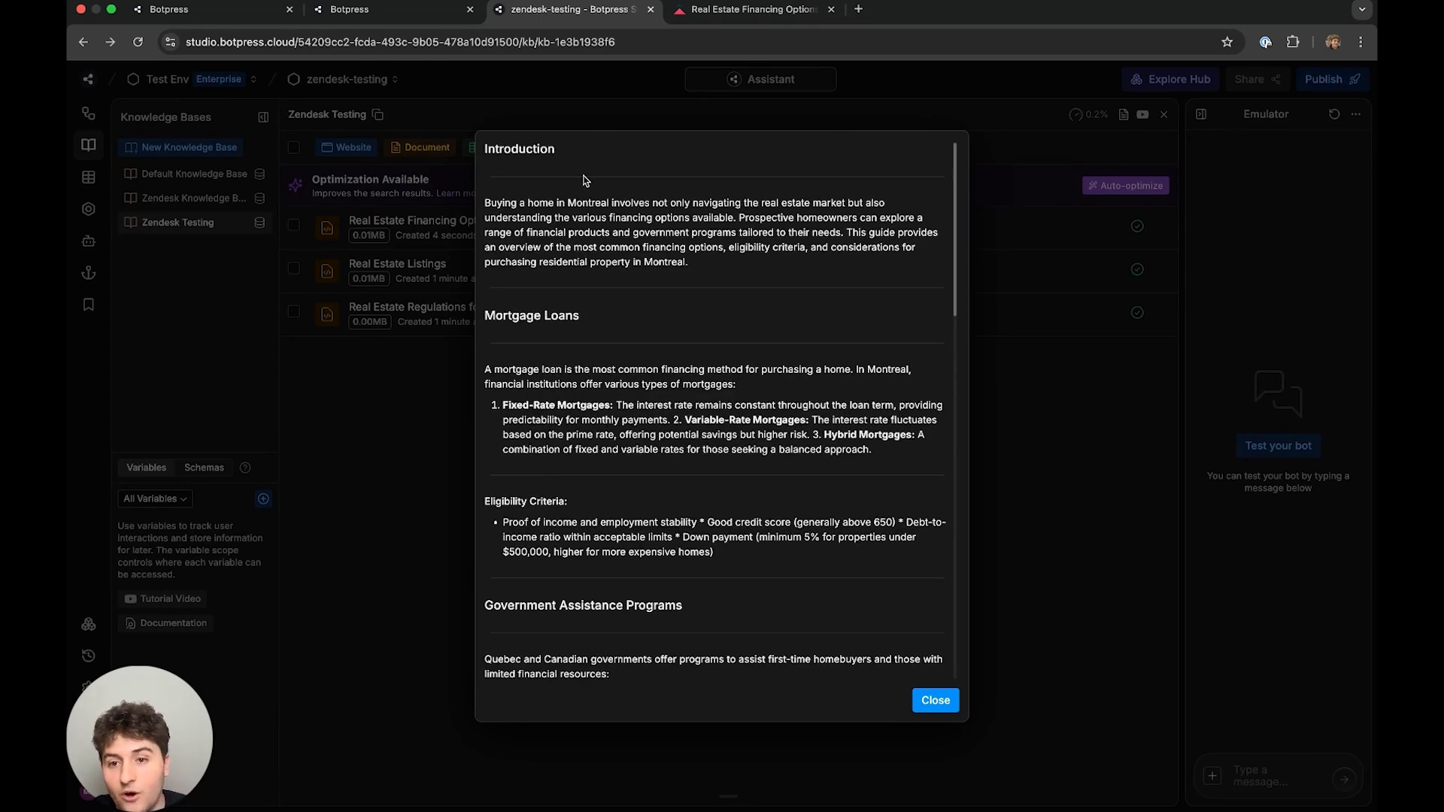
# Add a test line above Introduction in the financing article, then save and republish it.
pyautogui.click(745, 9)
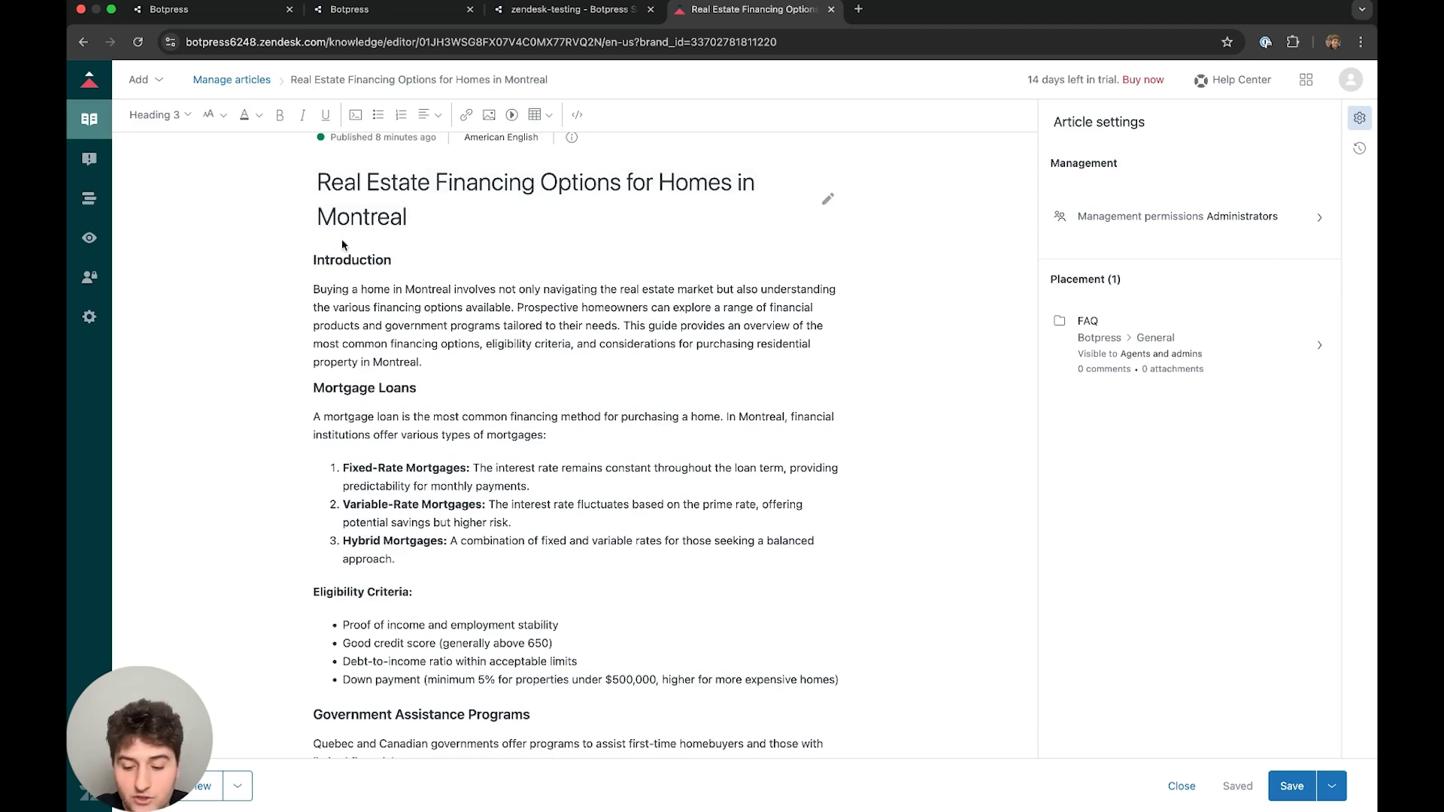
pyautogui.click(313, 259)
pyautogui.press('Return')
pyautogui.write('wdhejfrgthyjukilo')
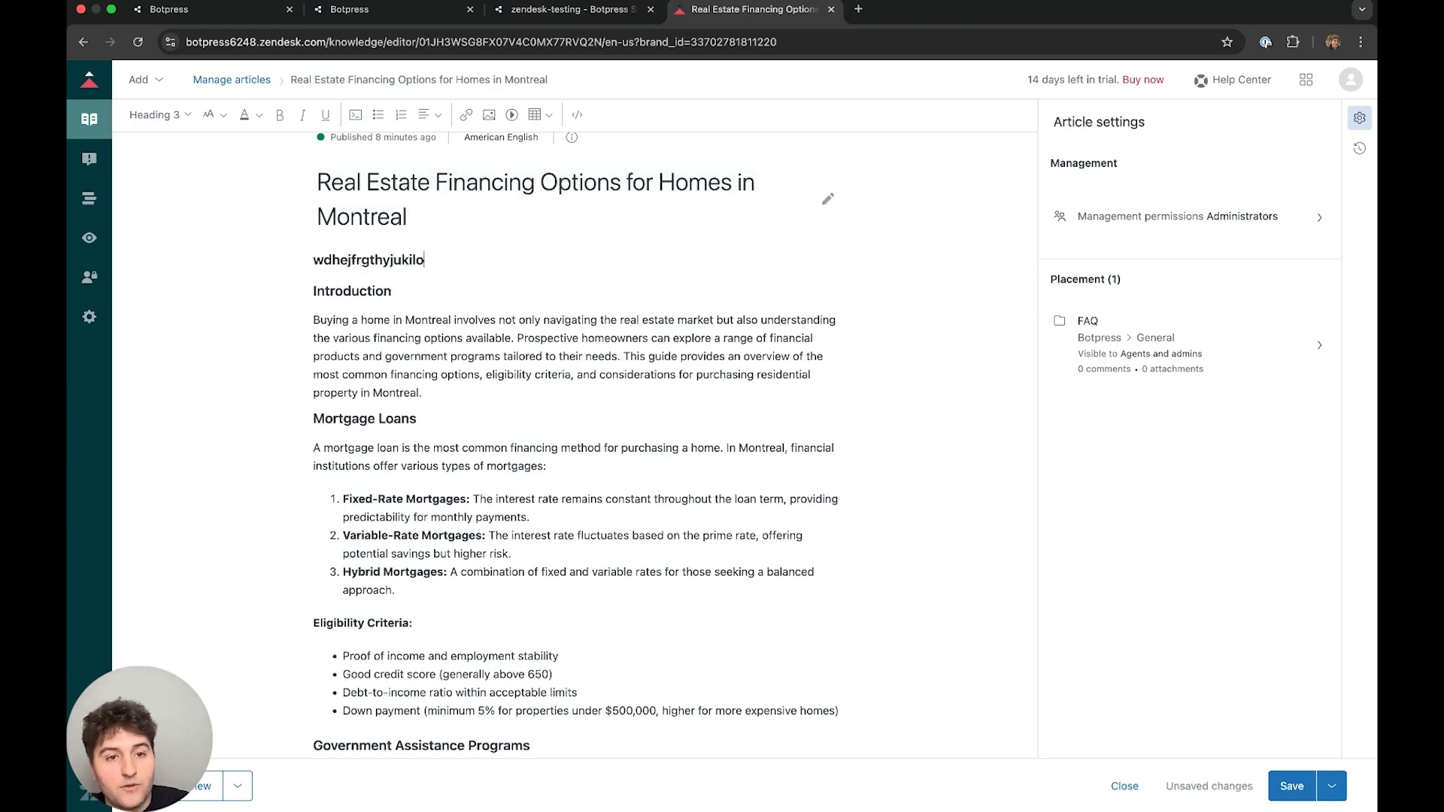
pyautogui.click(1286, 785)
pyautogui.scroll(1, 564, 385)
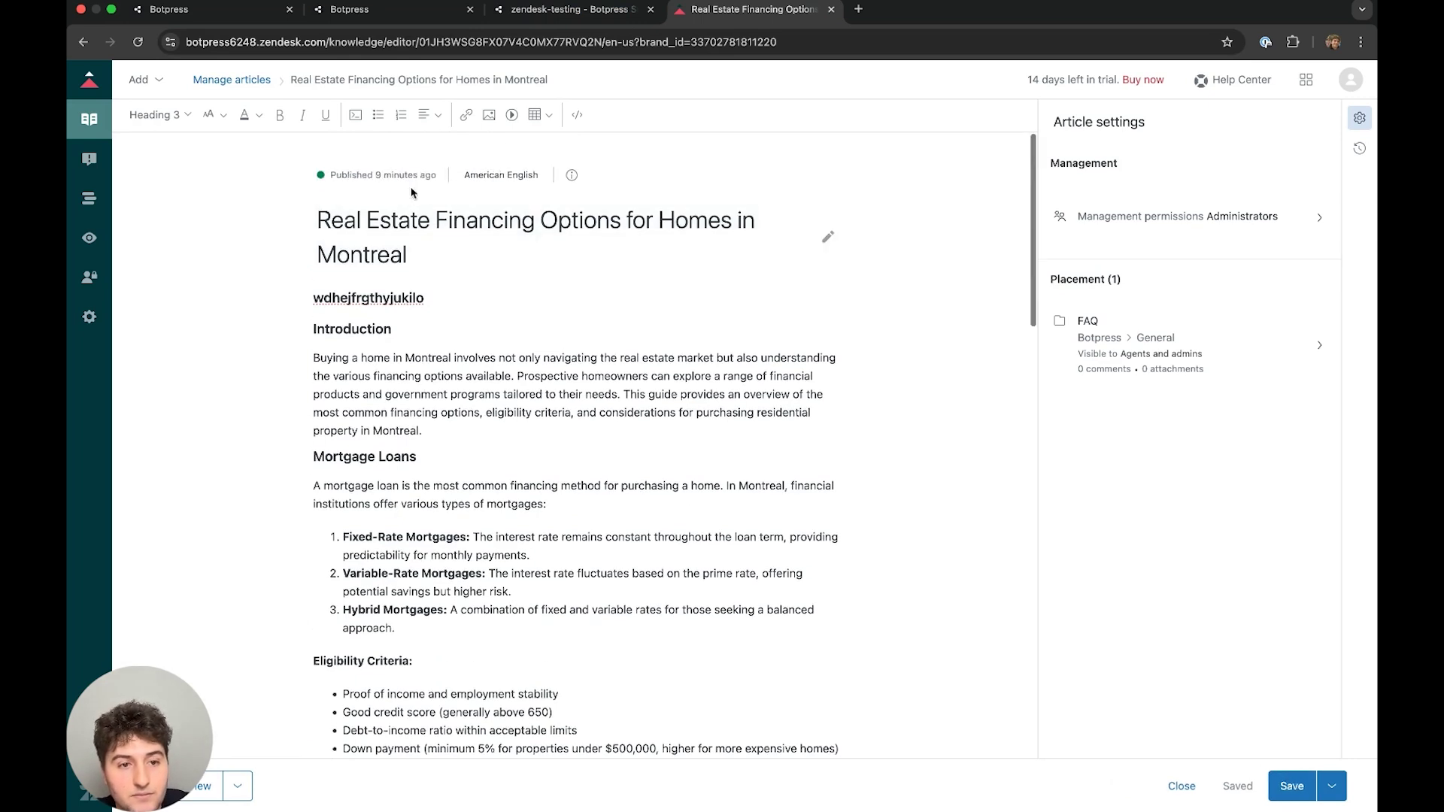
pyautogui.click(1331, 785)
pyautogui.click(1142, 551)
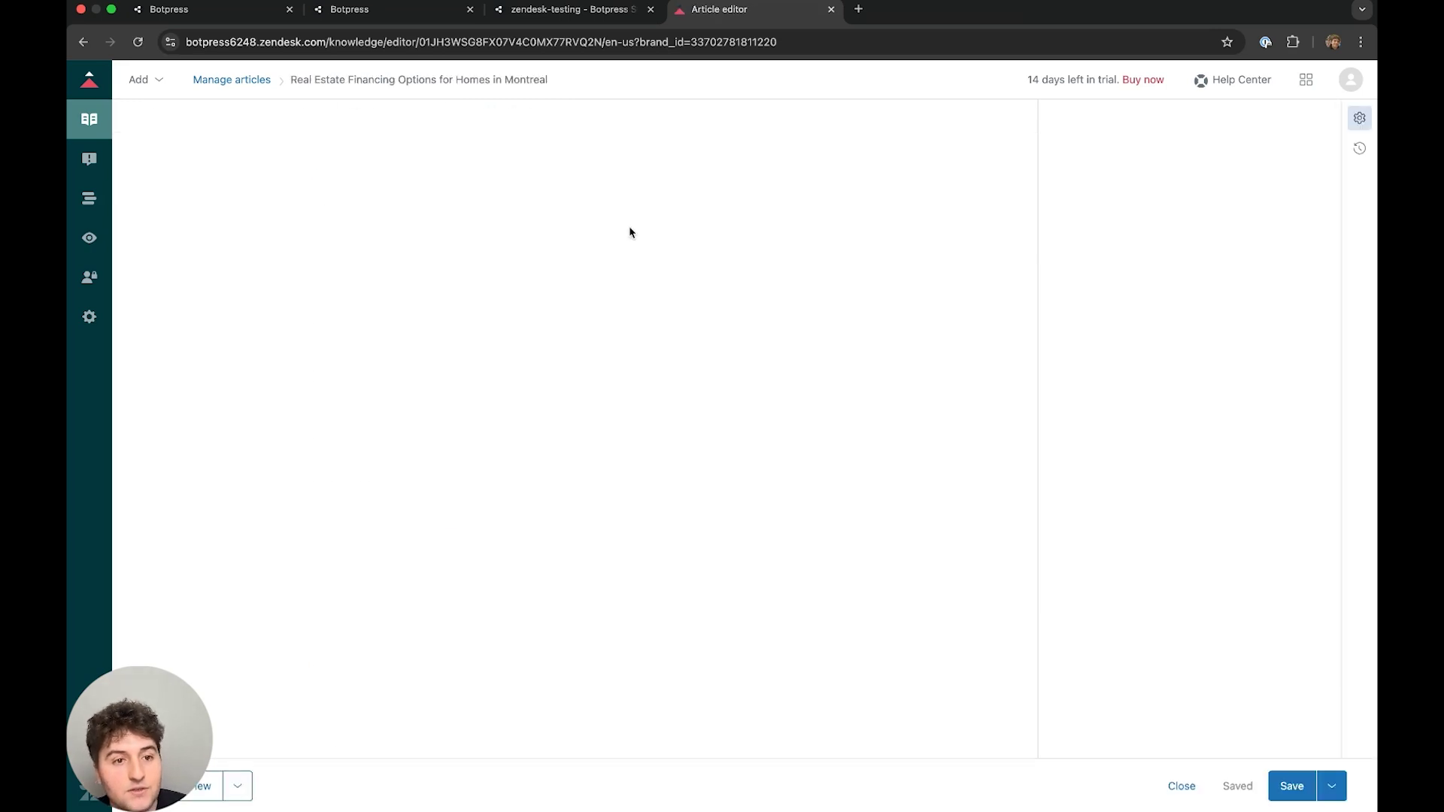
pyautogui.click(554, 11)
# Reload the studio and reopen the Real Estate Financing Options preview to check the new line above Introduction.
pyautogui.click(935, 700)
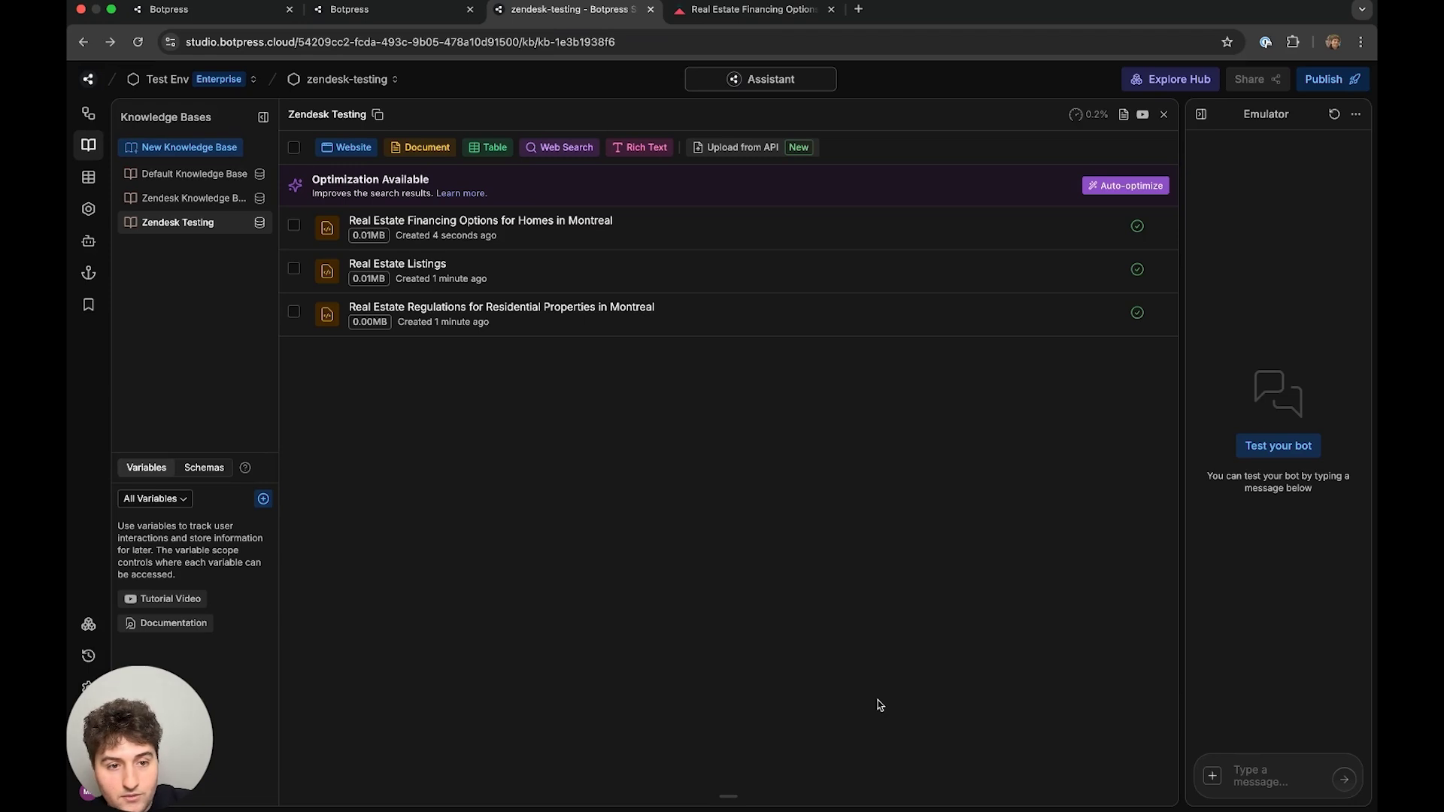
pyautogui.press('super+r')
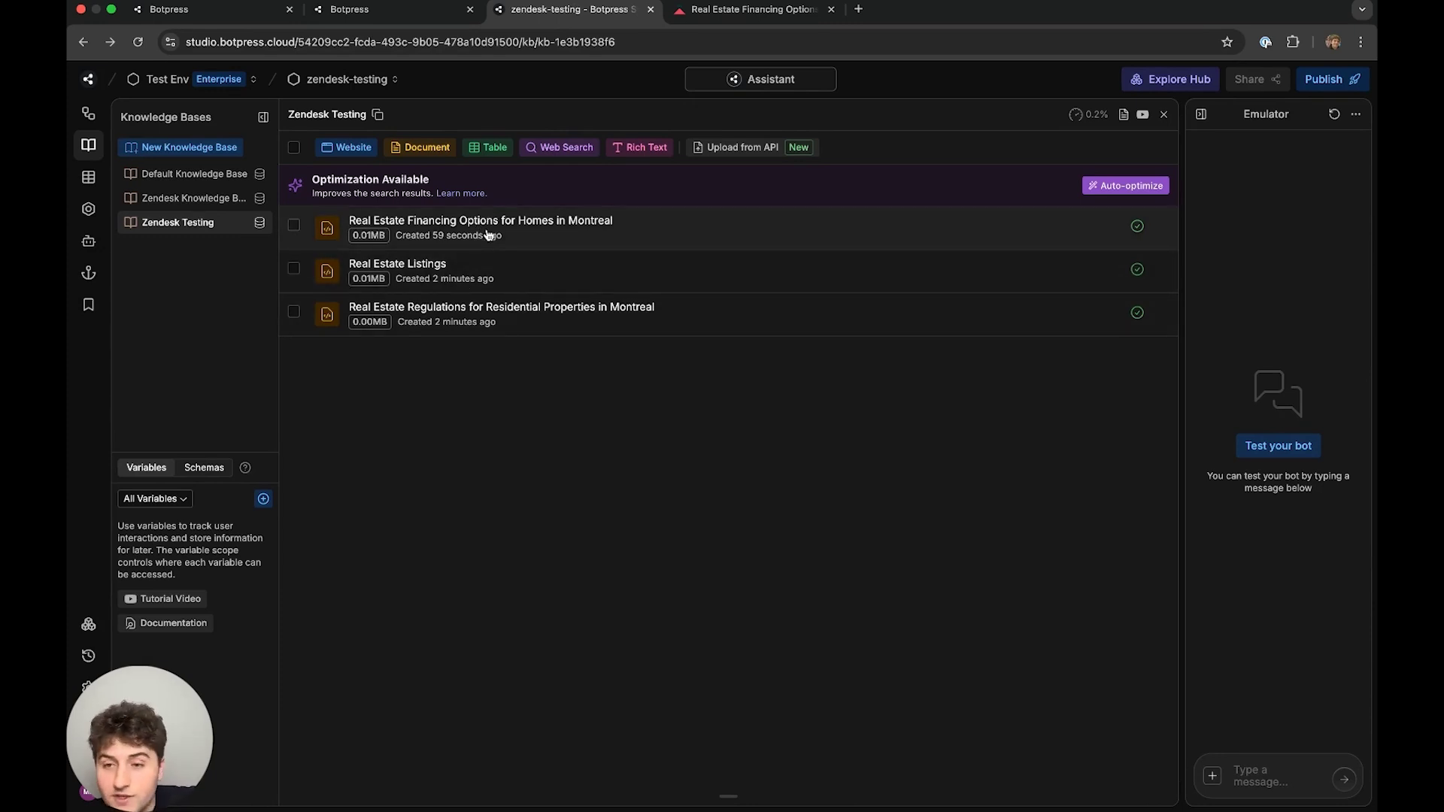
pyautogui.click(487, 234)
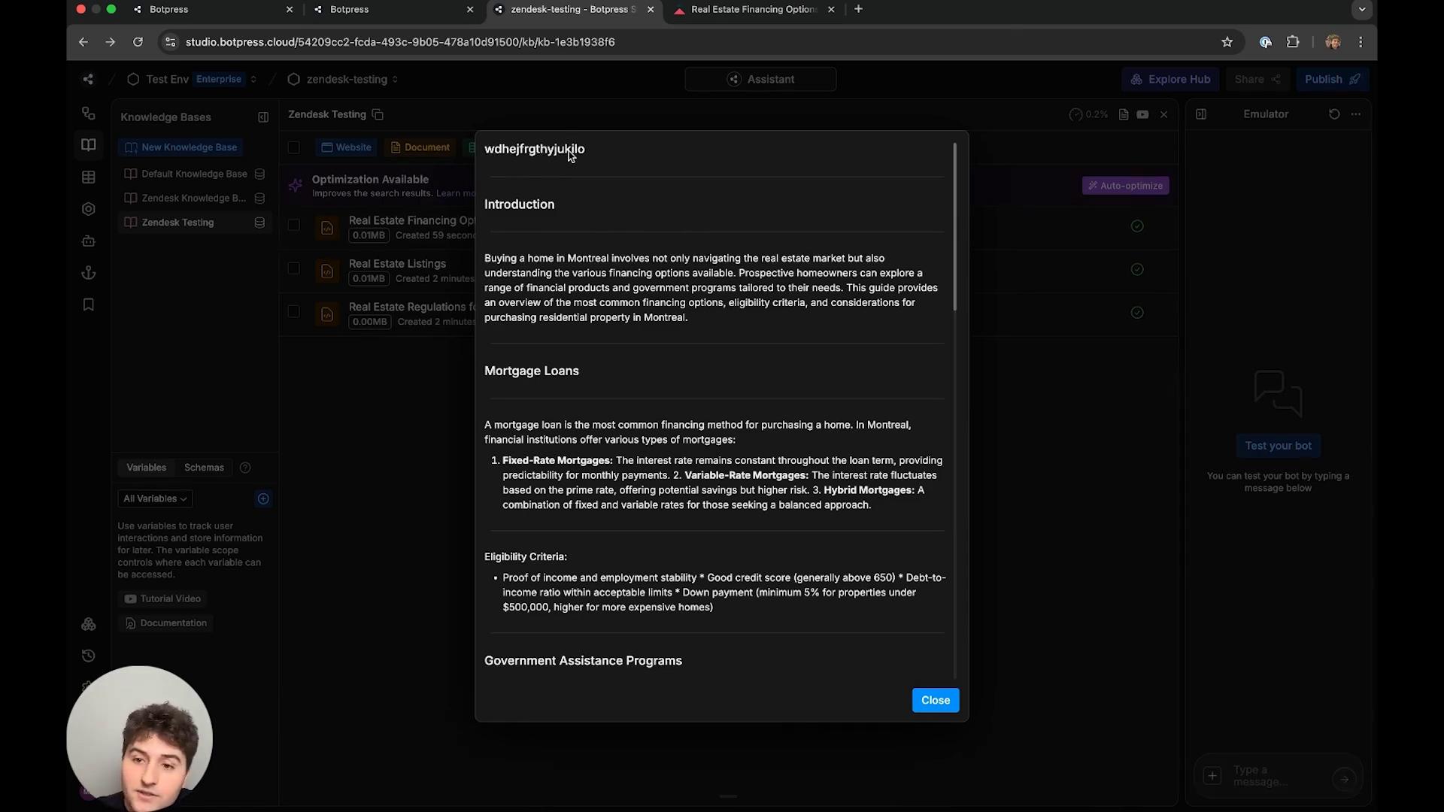
# Delete the random-letter line above Introduction in the Zendesk financing article and save it.
pyautogui.click(936, 701)
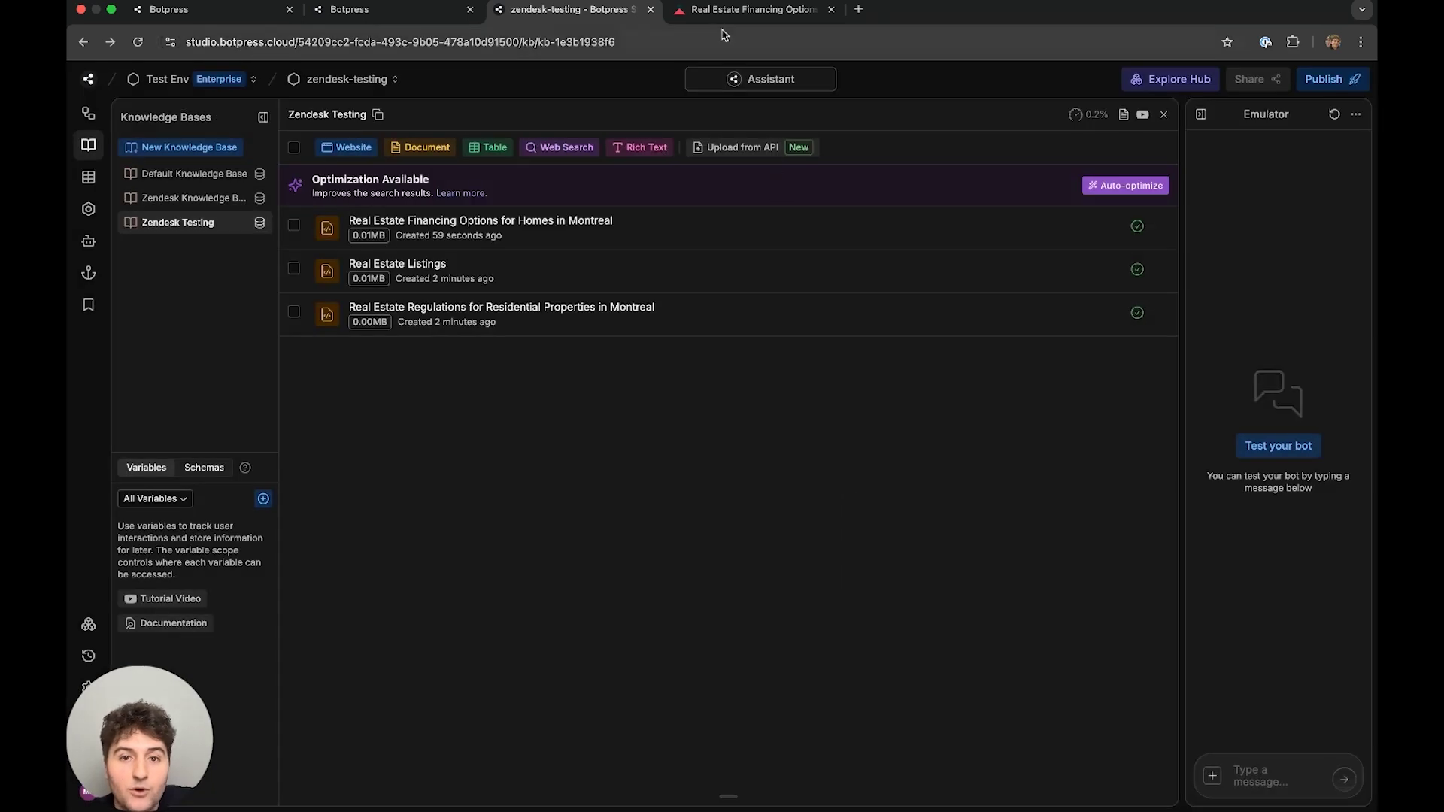
pyautogui.click(753, 9)
pyautogui.moveTo(427, 298); pyautogui.dragTo(319, 298)
pyautogui.press('BackSpace')
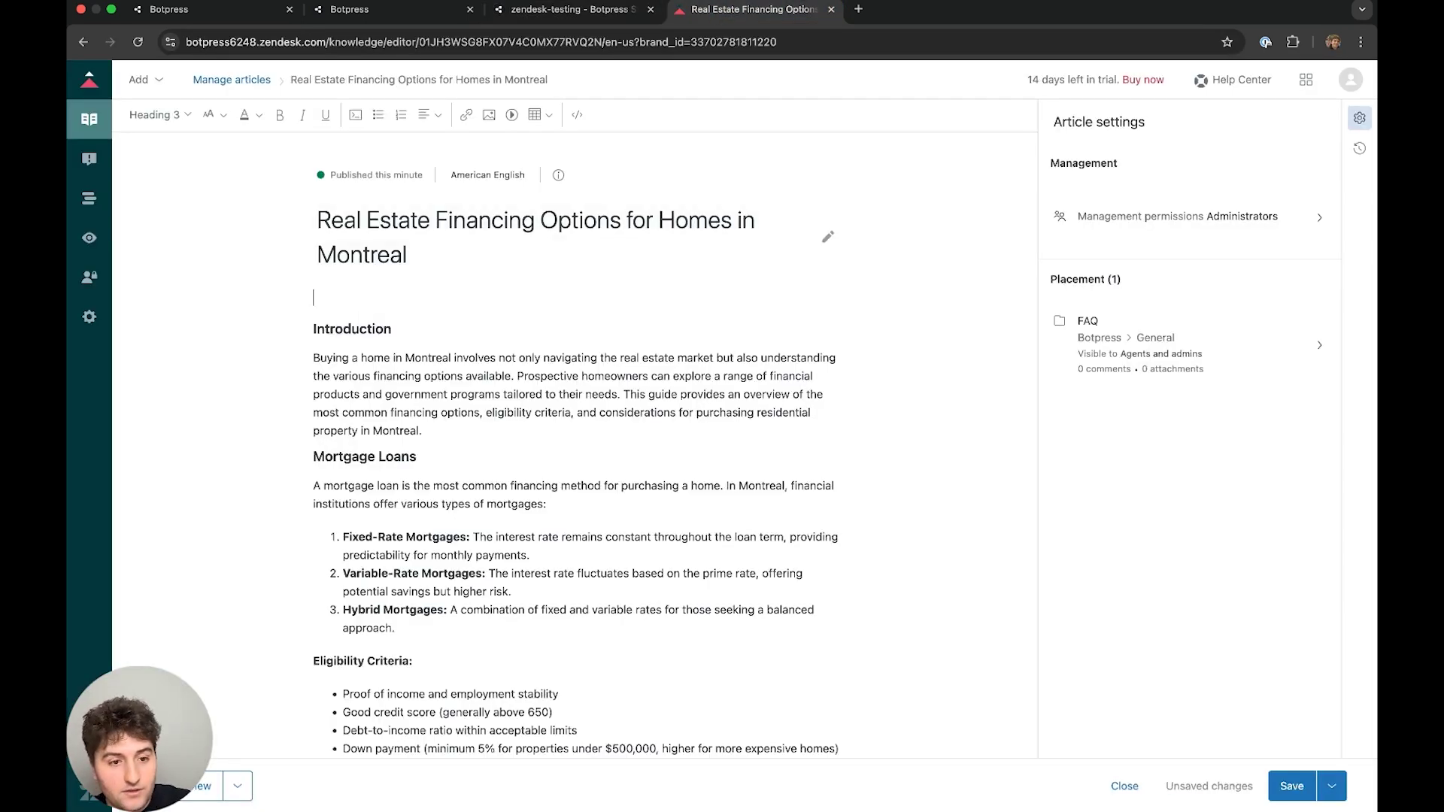
pyautogui.press('BackSpace')
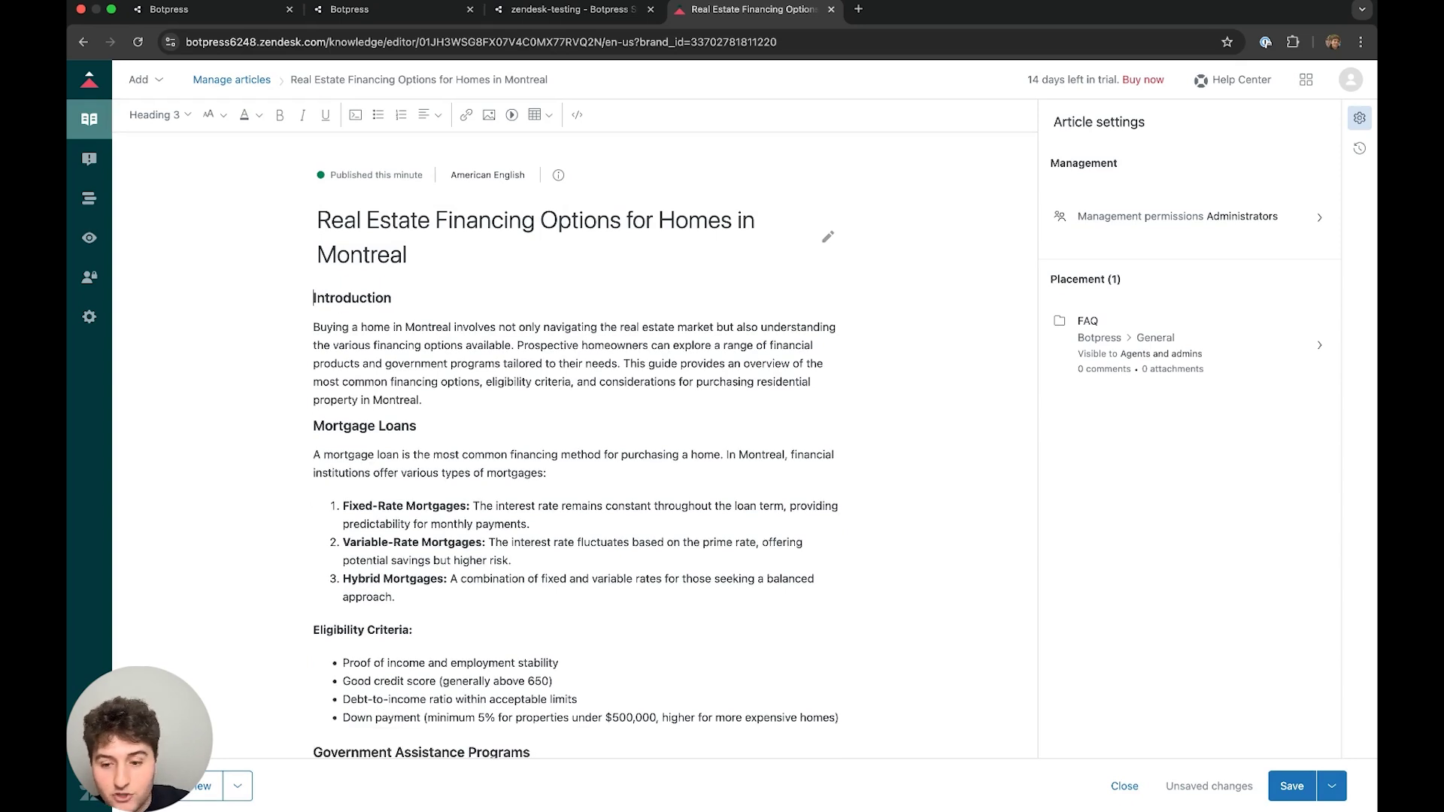
pyautogui.click(1291, 785)
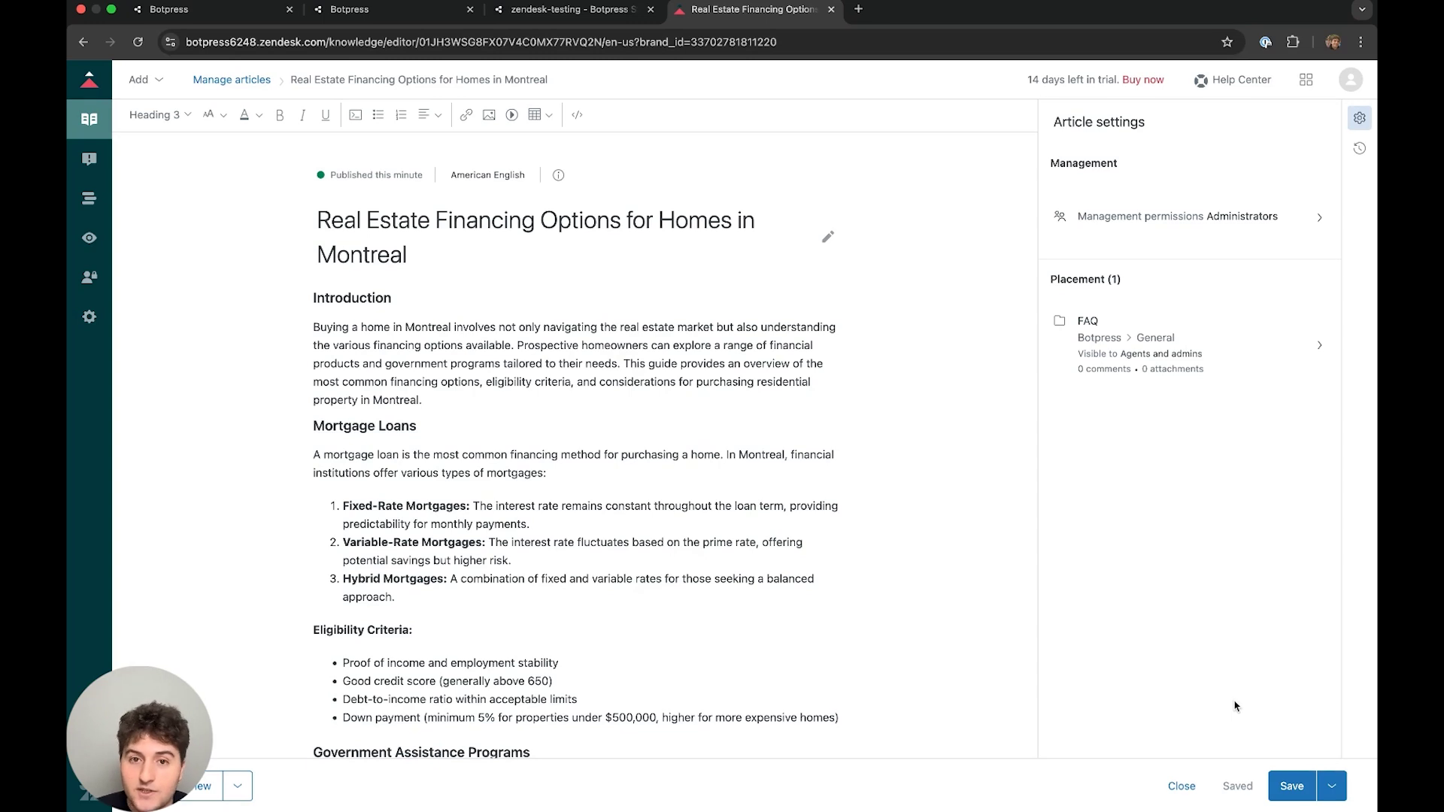
pyautogui.click(569, 9)
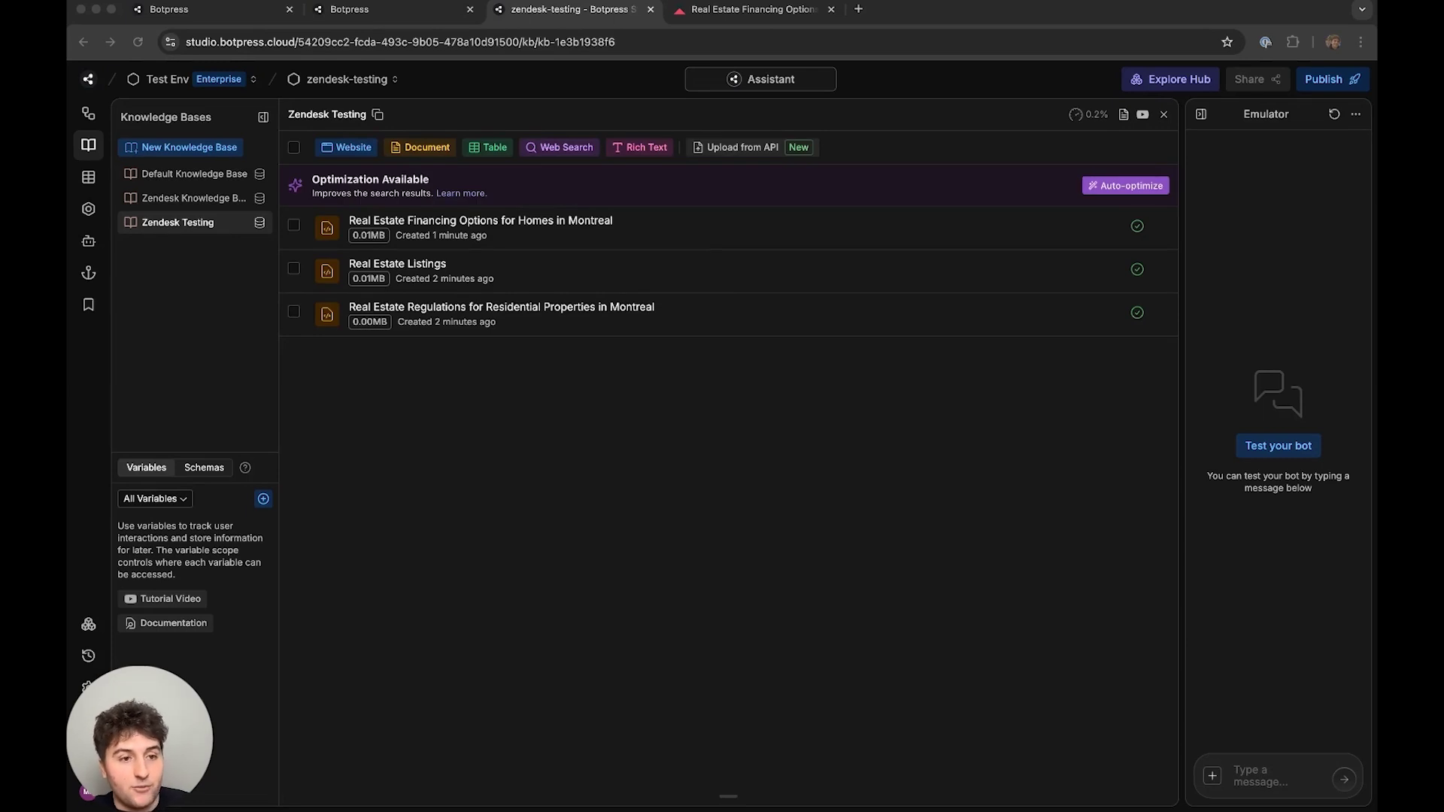
# Connect a new Autonomous node to the Main workflow's Start node.
pyautogui.click(88, 114)
pyautogui.moveTo(626, 461); pyautogui.dragTo(544, 298)
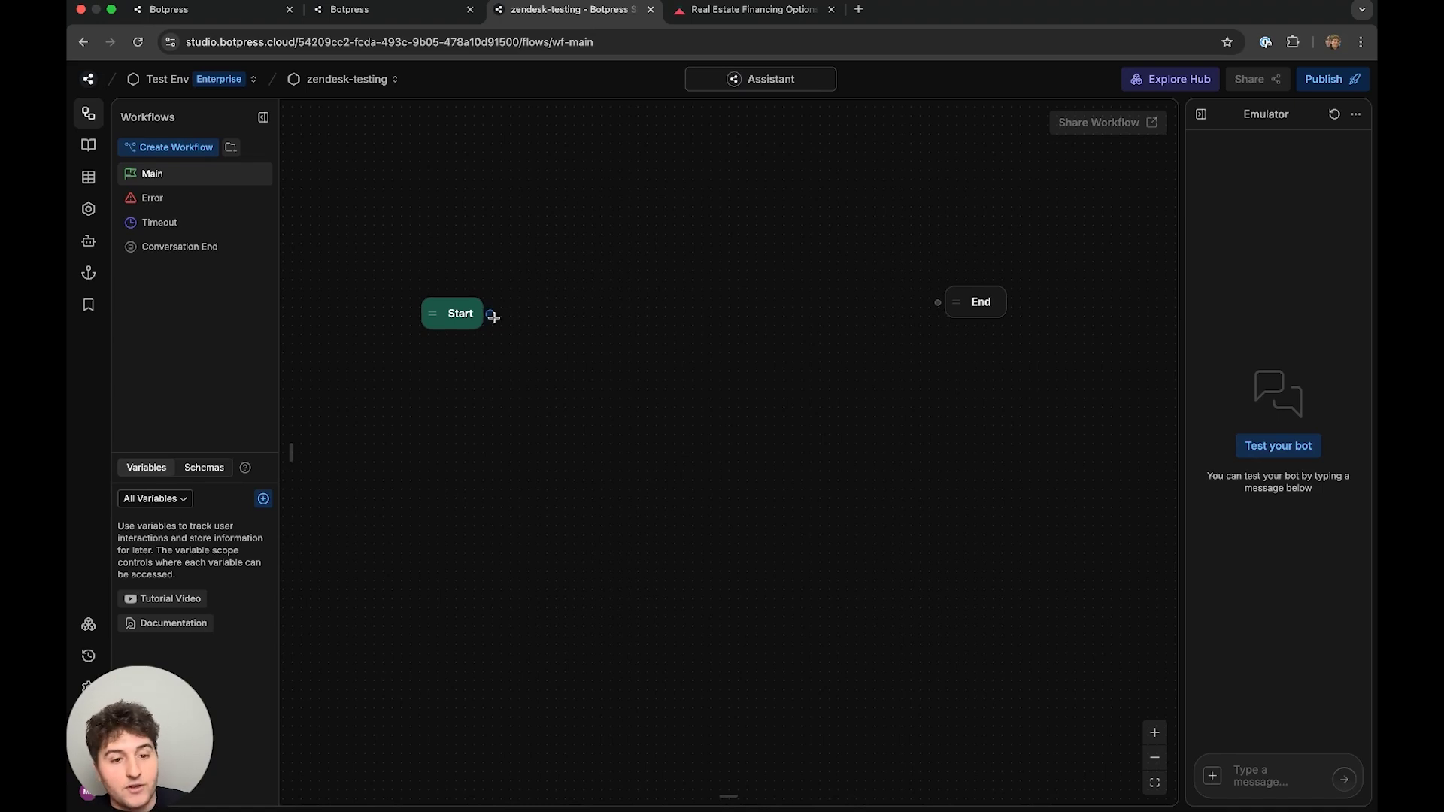
pyautogui.click(493, 316)
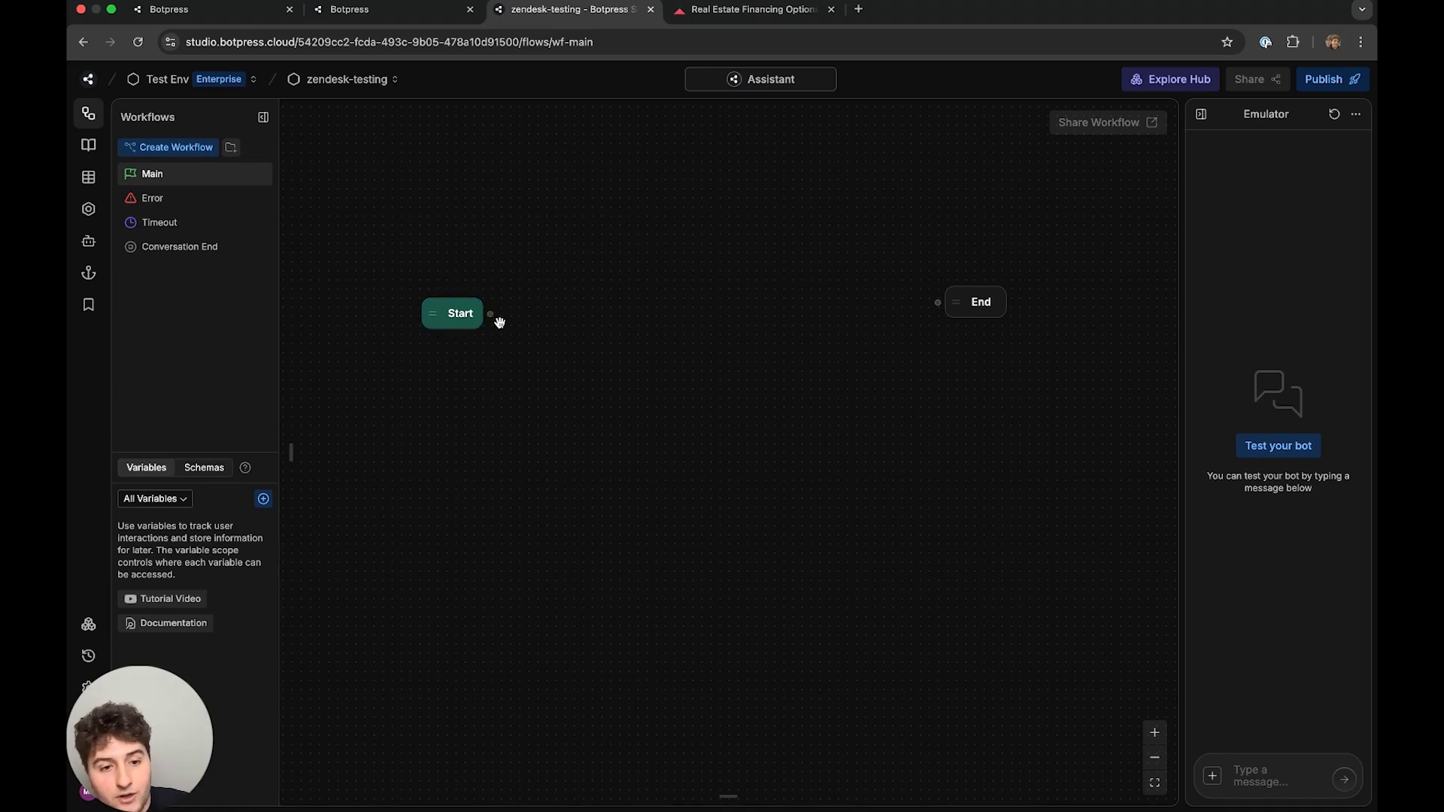
pyautogui.click(722, 298)
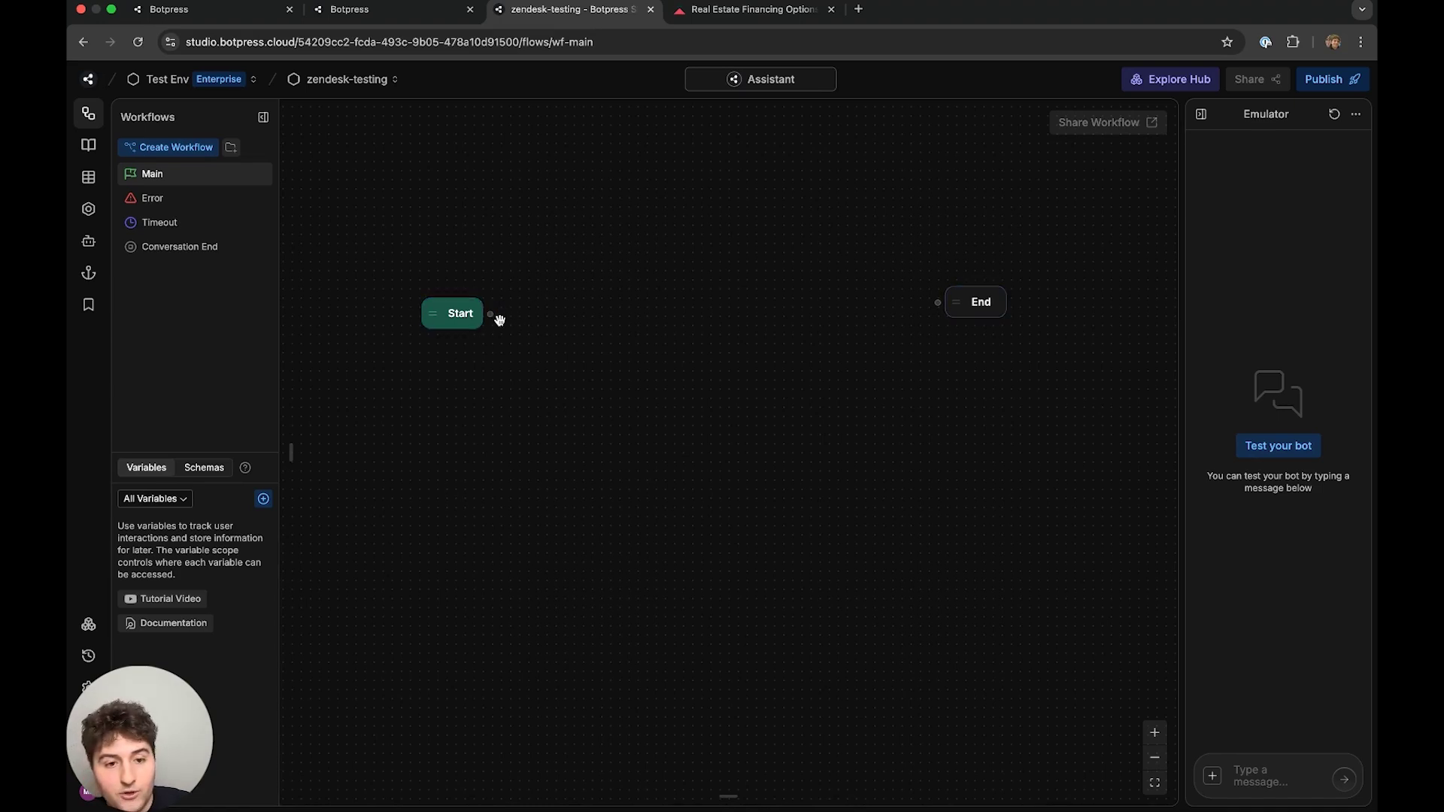
pyautogui.moveTo(492, 314)
pyautogui.mouseDown()
pyautogui.moveTo(627, 395)
pyautogui.moveTo(629, 332)
pyautogui.mouseUp()
pyautogui.click(675, 433)
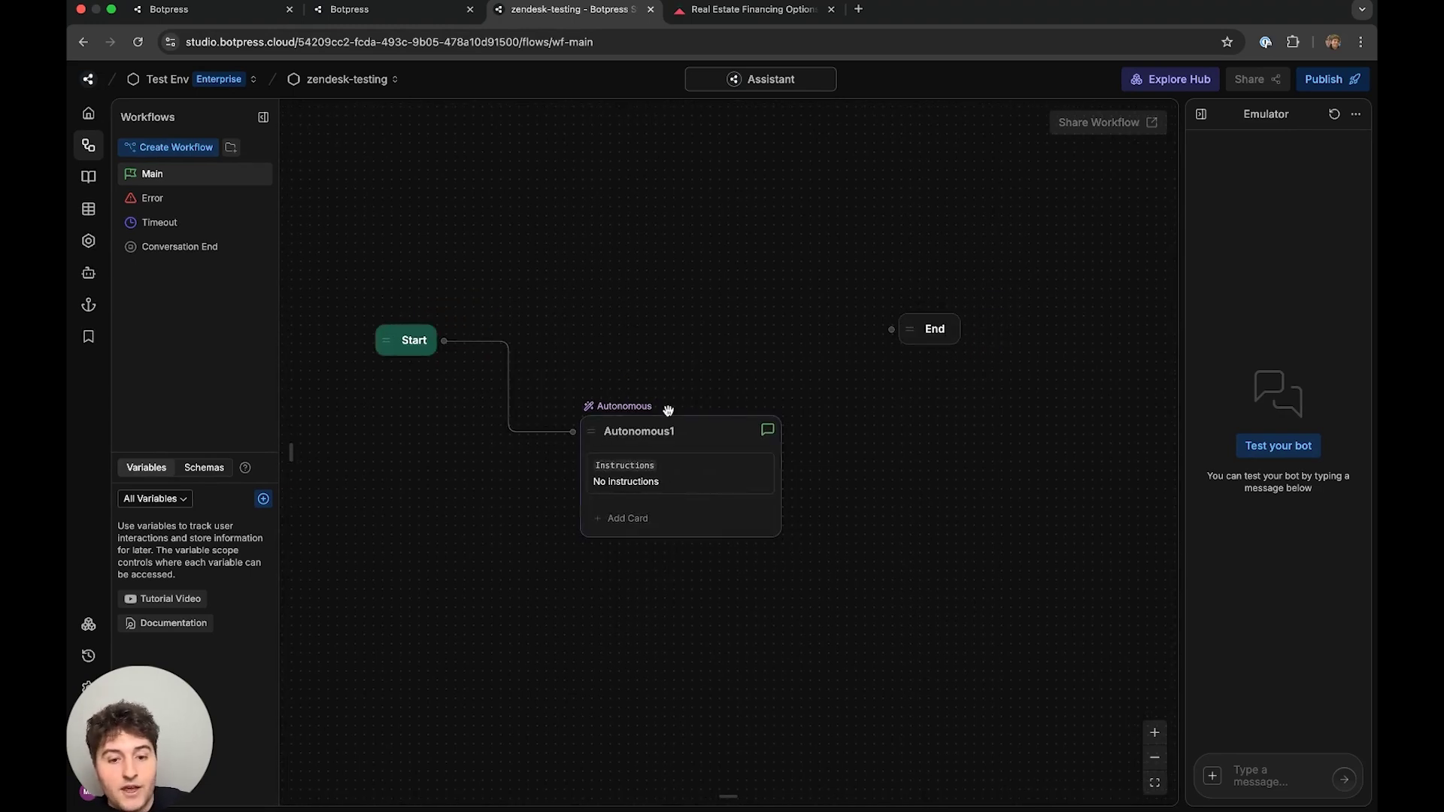
# Paste the answer-from-knowledge-base and end-on-request instructions into the Autonomous node.
pyautogui.click(621, 476)
pyautogui.click(834, 497)
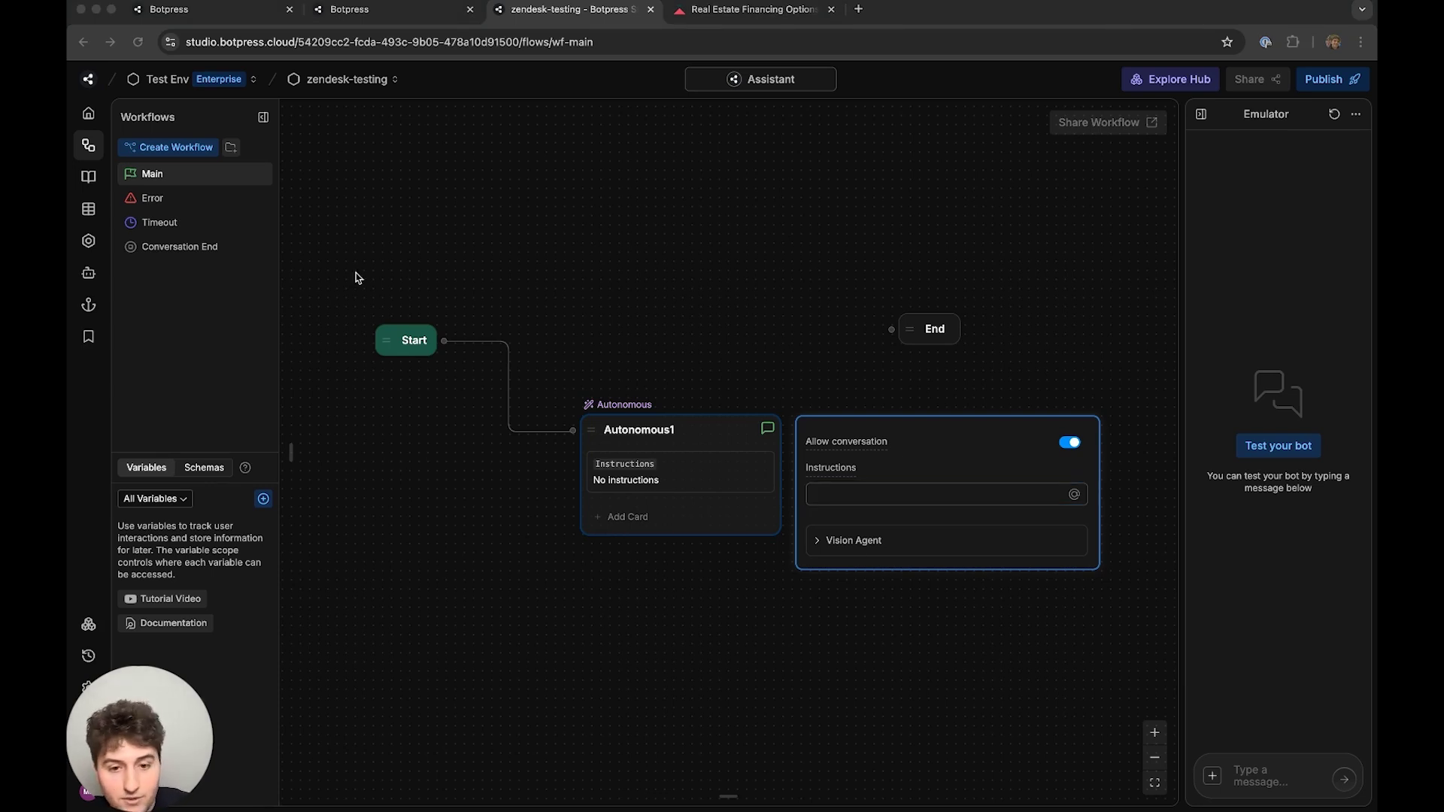
pyautogui.click(869, 497)
pyautogui.write('Answer questions by looking through the articles within the knowledge base. If the user states to end the conversation, take the transition card.')
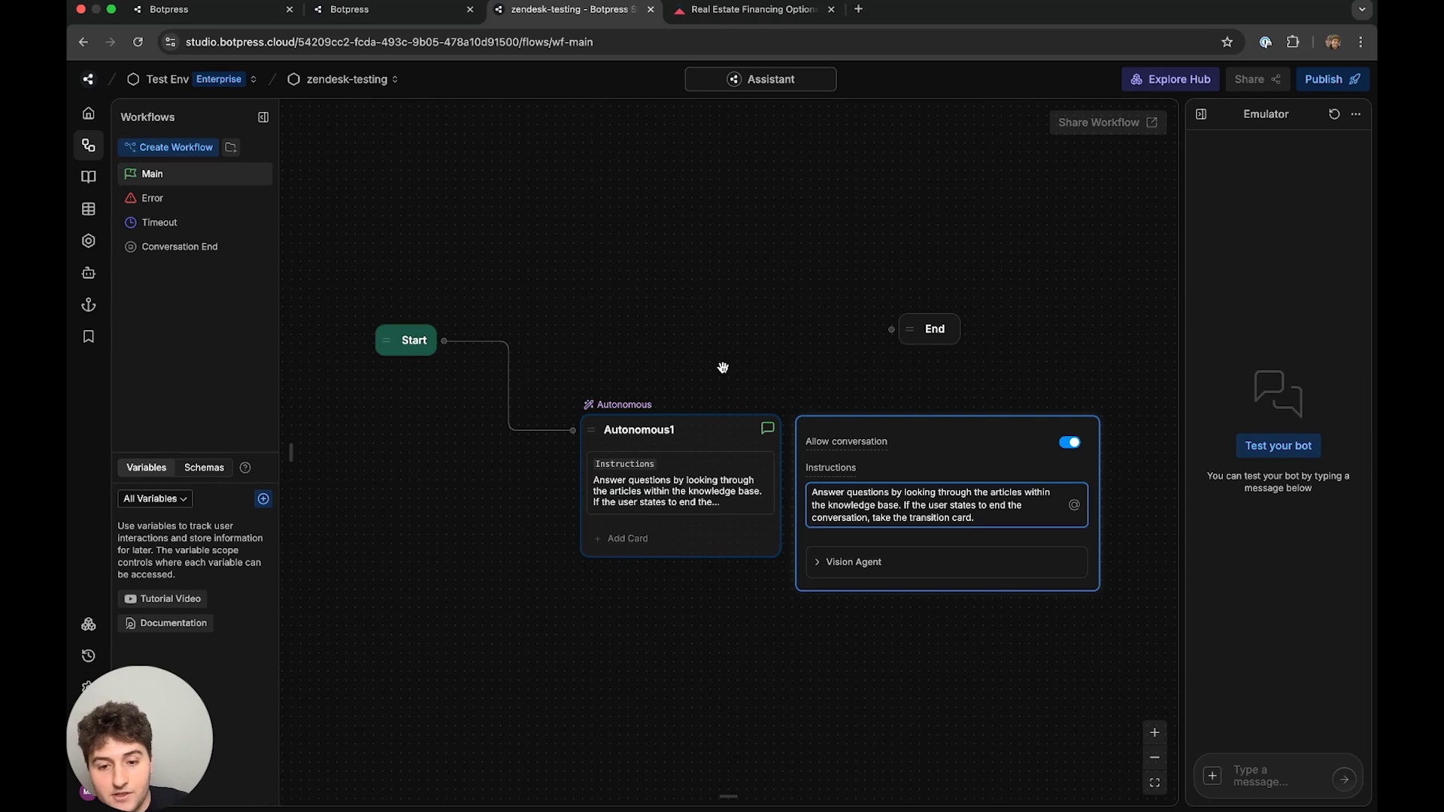
pyautogui.moveTo(720, 369); pyautogui.dragTo(584, 301)
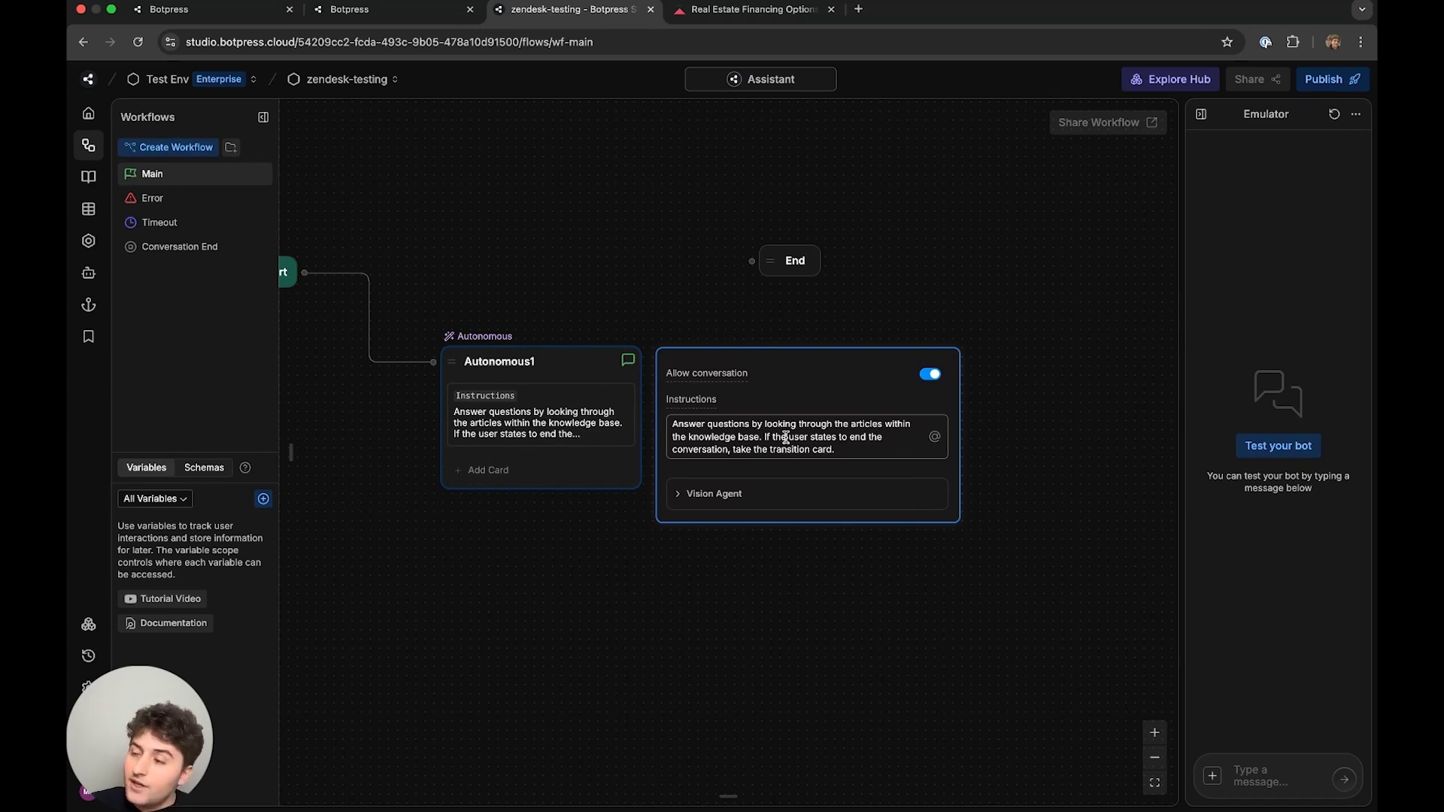
# Add a Search Knowledge card to Autonomous1.
pyautogui.click(597, 279)
pyautogui.click(488, 470)
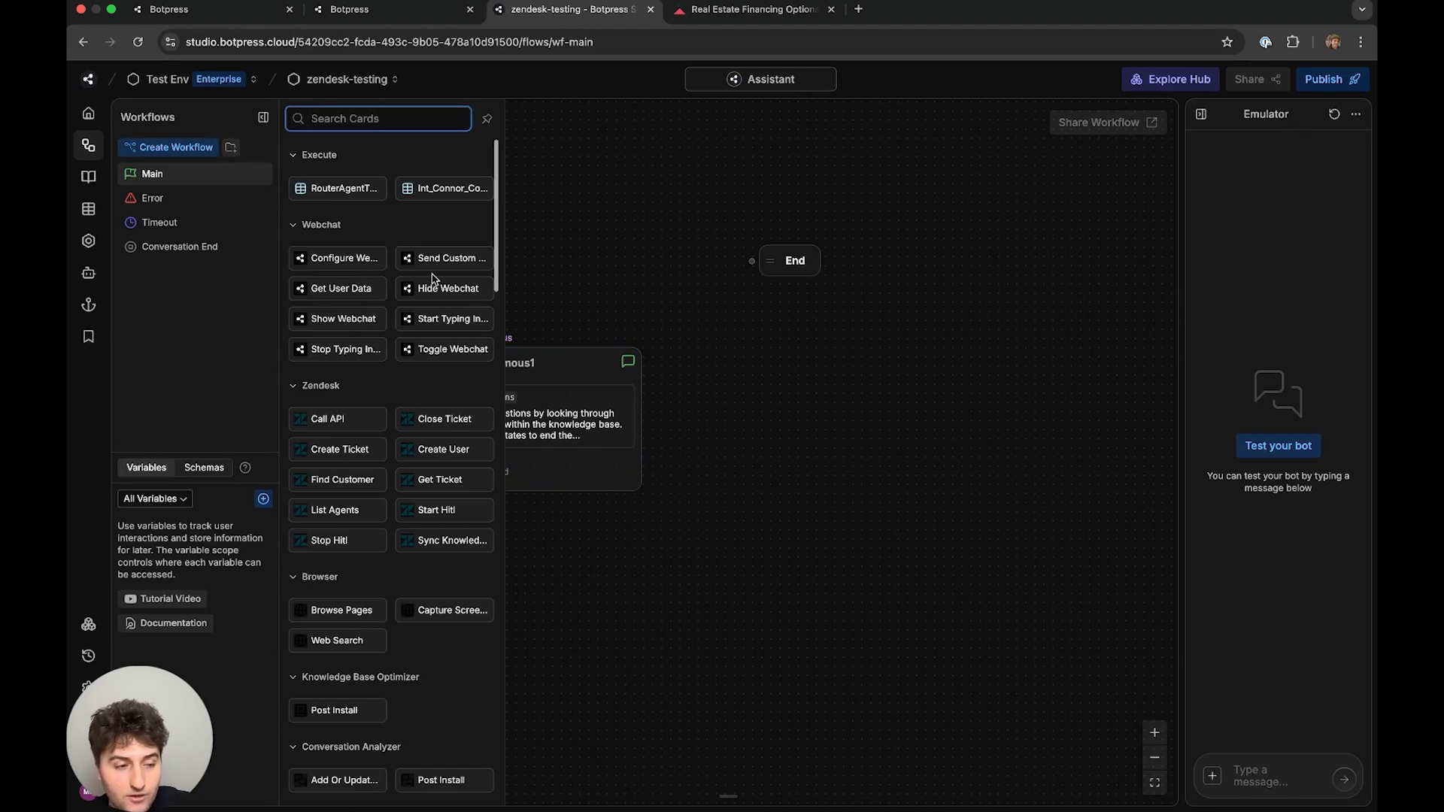
pyautogui.write('search')
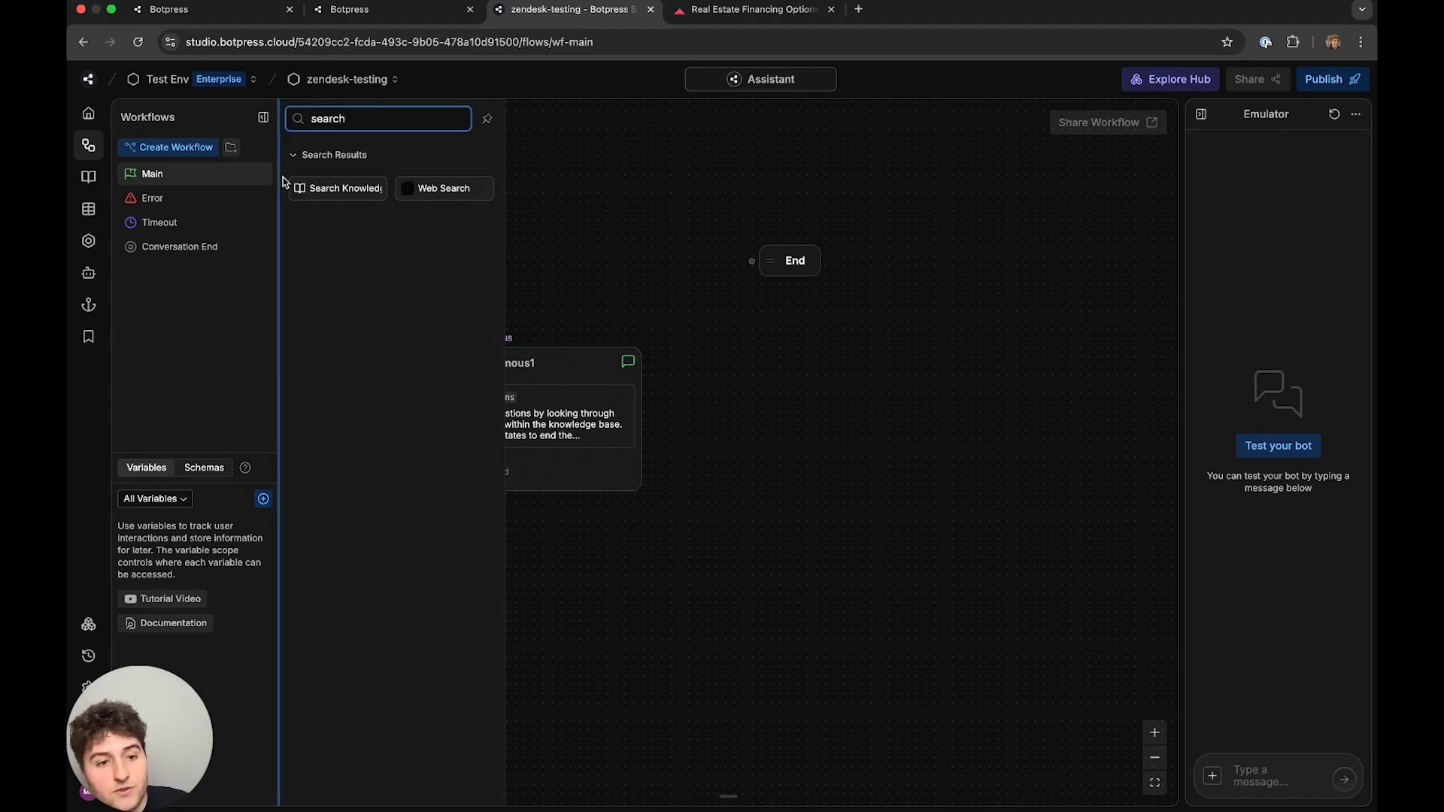
pyautogui.moveTo(339, 187); pyautogui.dragTo(570, 471)
pyautogui.click(638, 280)
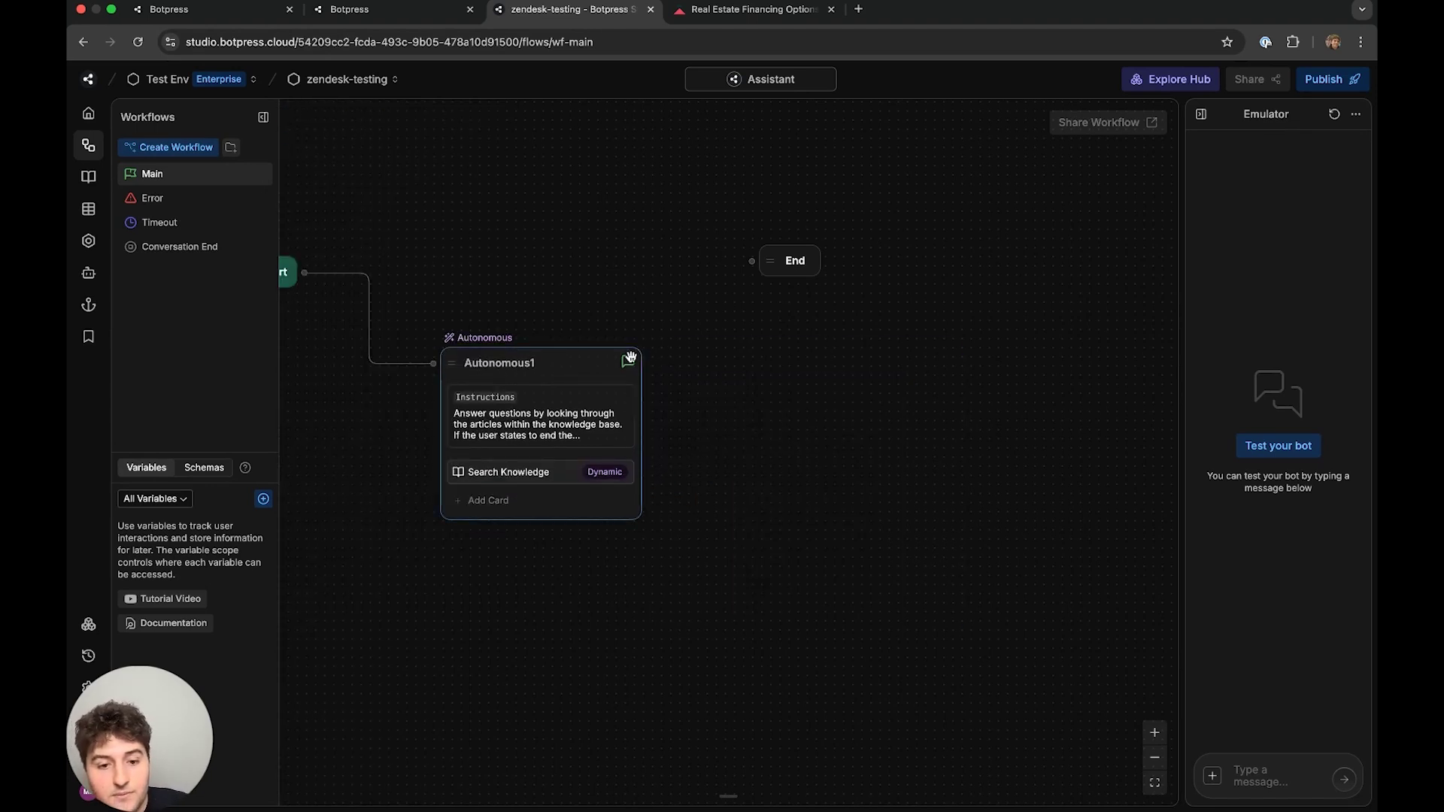
pyautogui.click(525, 471)
# Limit Search Knowledge to the Zendesk Testing knowledge base and review its advanced options.
pyautogui.click(870, 552)
pyautogui.click(869, 551)
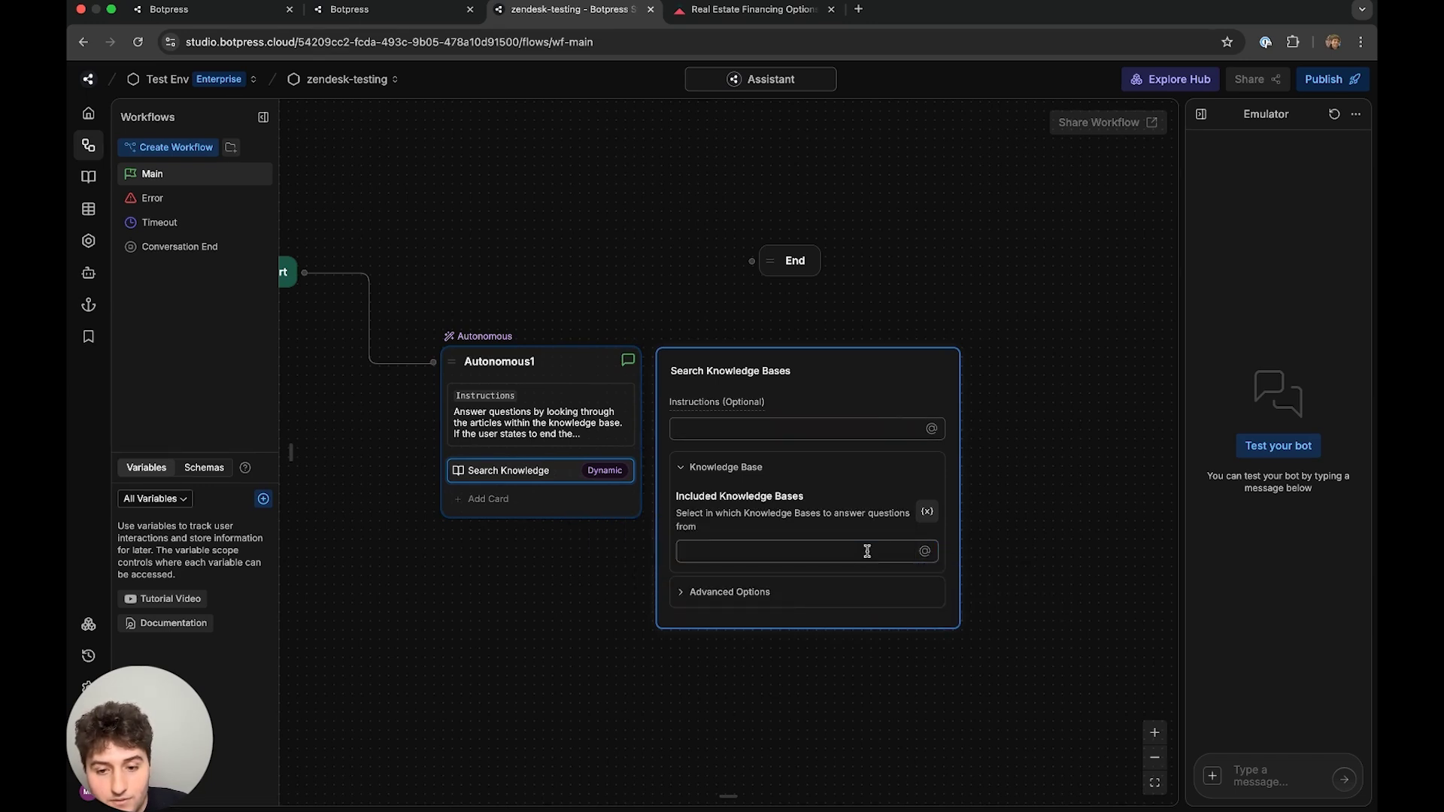
pyautogui.click(926, 512)
pyautogui.click(790, 552)
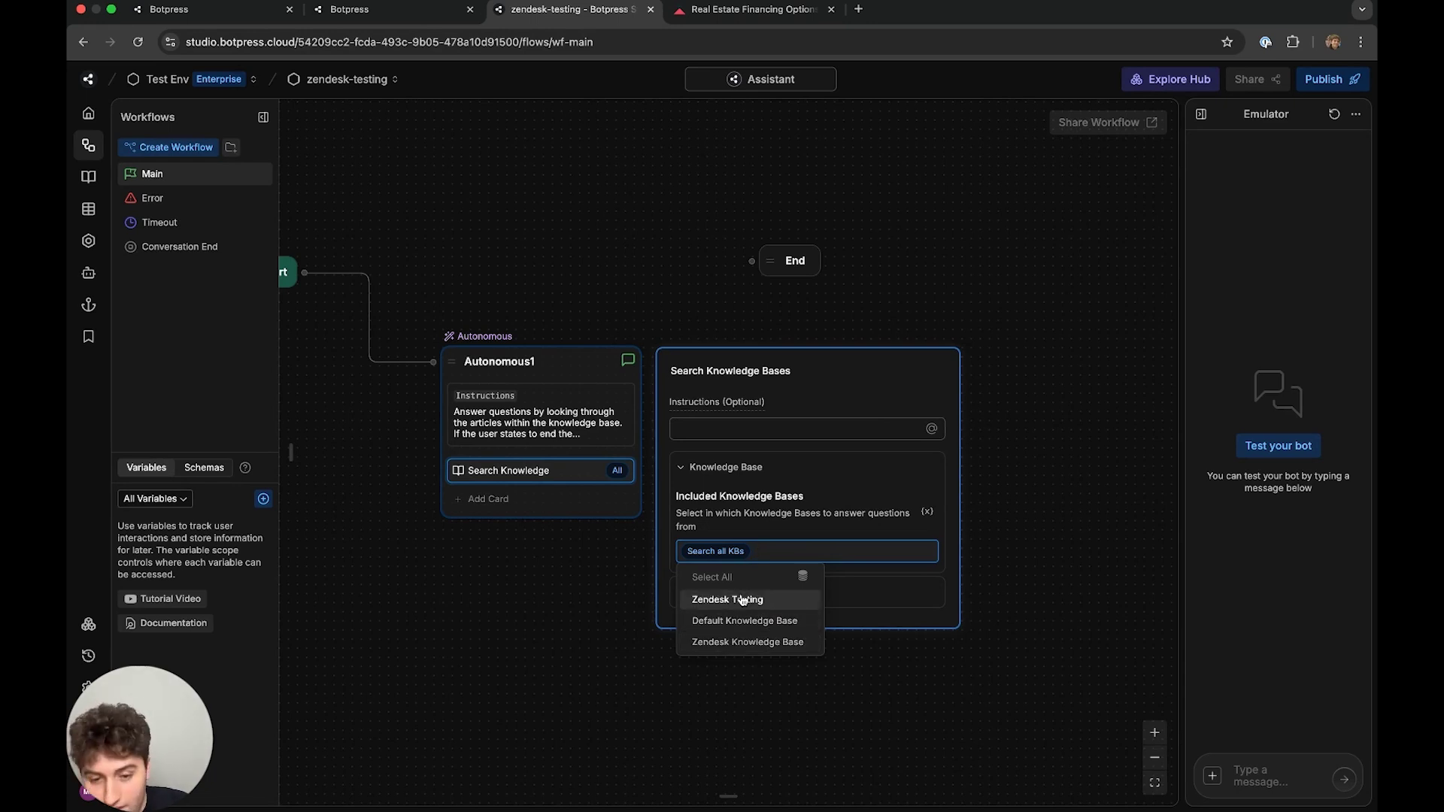
pyautogui.click(742, 600)
pyautogui.click(787, 536)
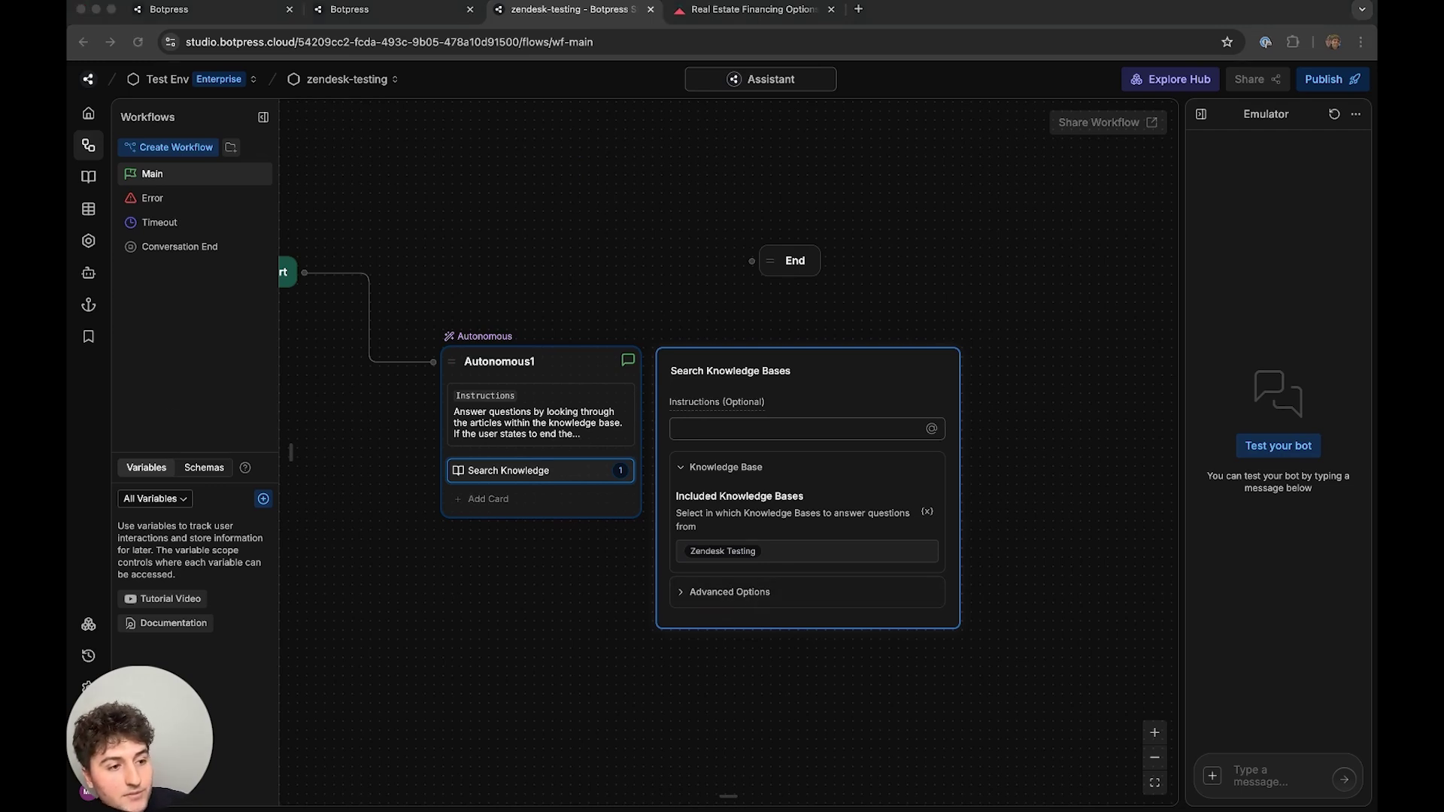
pyautogui.click(725, 594)
pyautogui.scroll(-2, 633, 659)
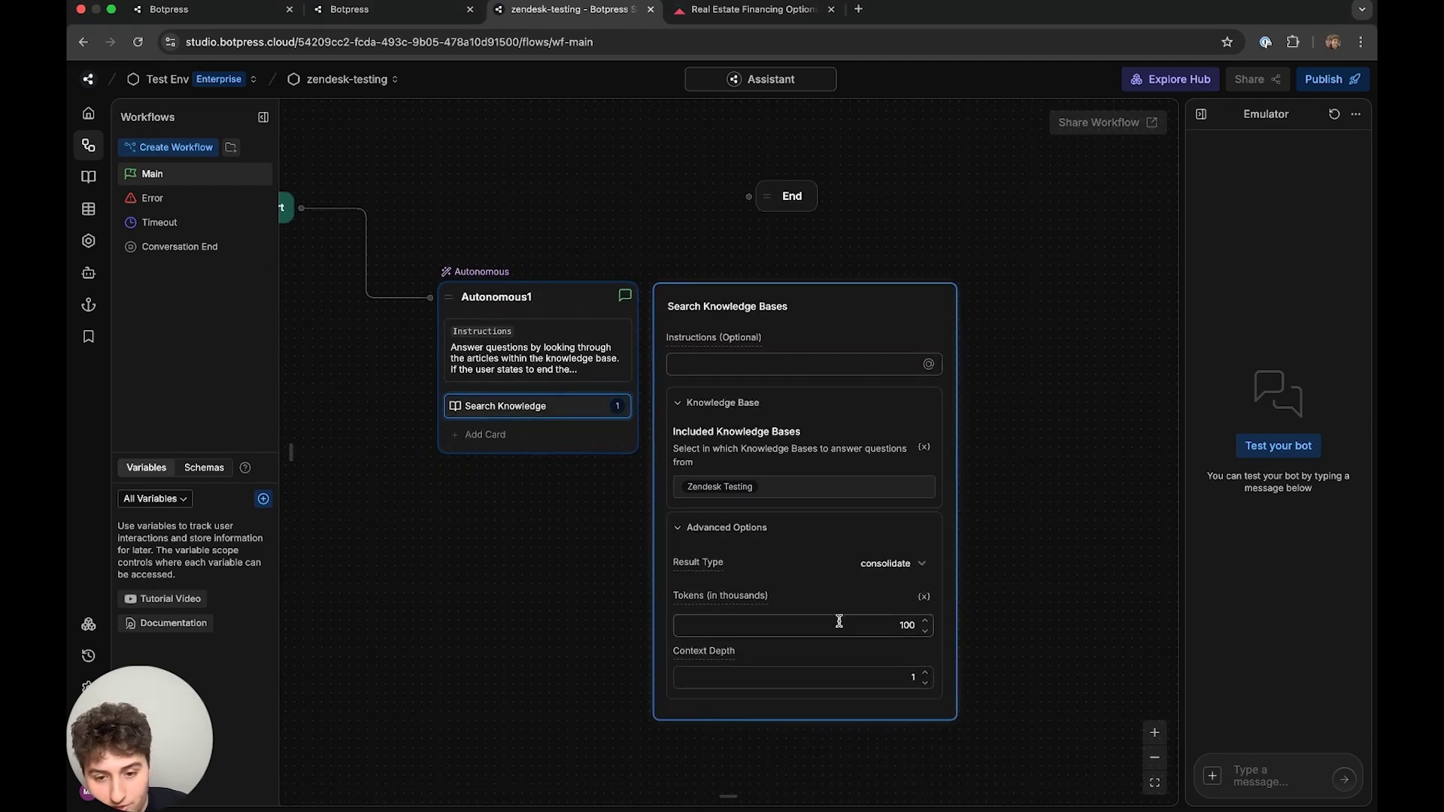
pyautogui.click(582, 614)
# Add a Transition card to Autonomous1, found by searching 'tran' in the card library.
pyautogui.click(485, 434)
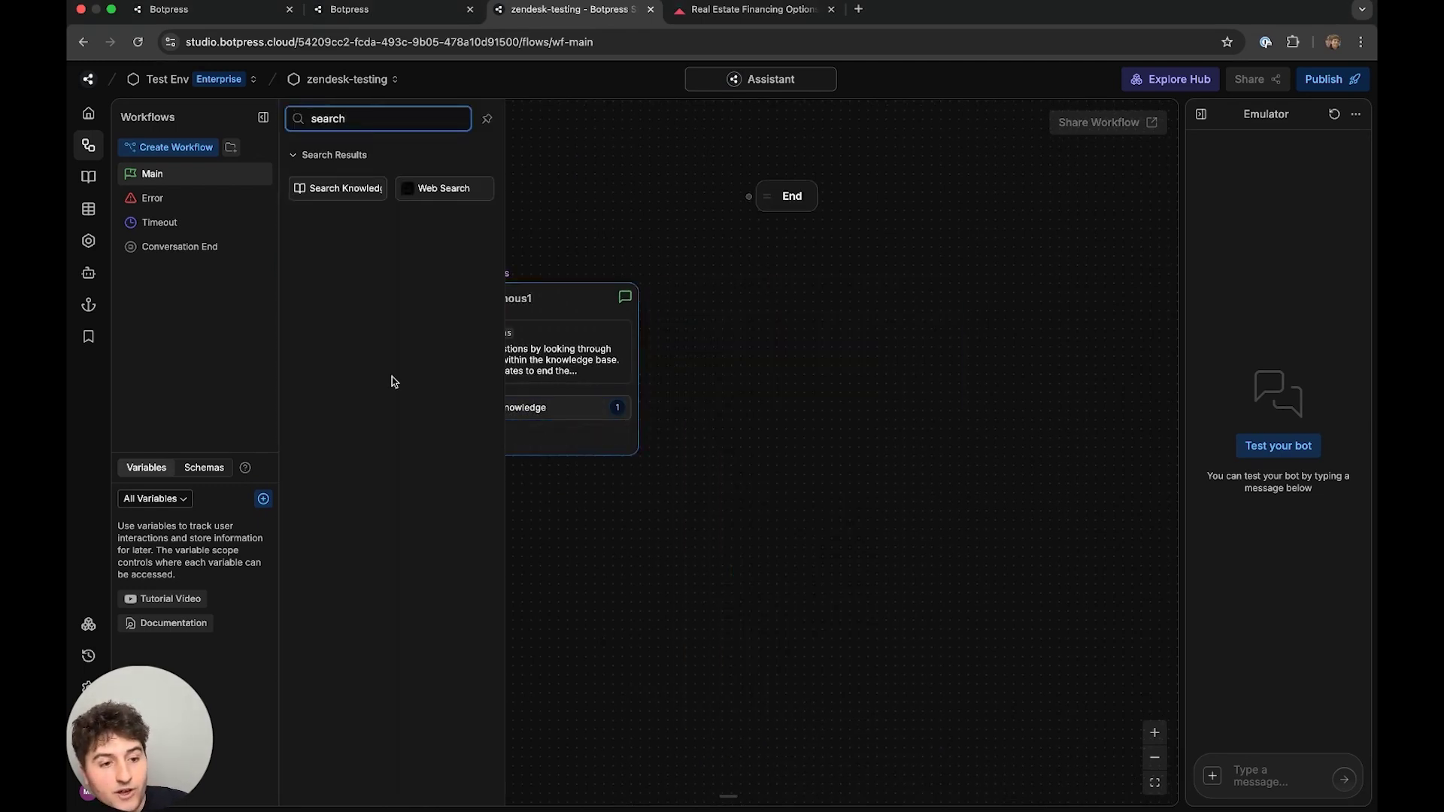
pyautogui.moveTo(364, 115); pyautogui.dragTo(313, 117)
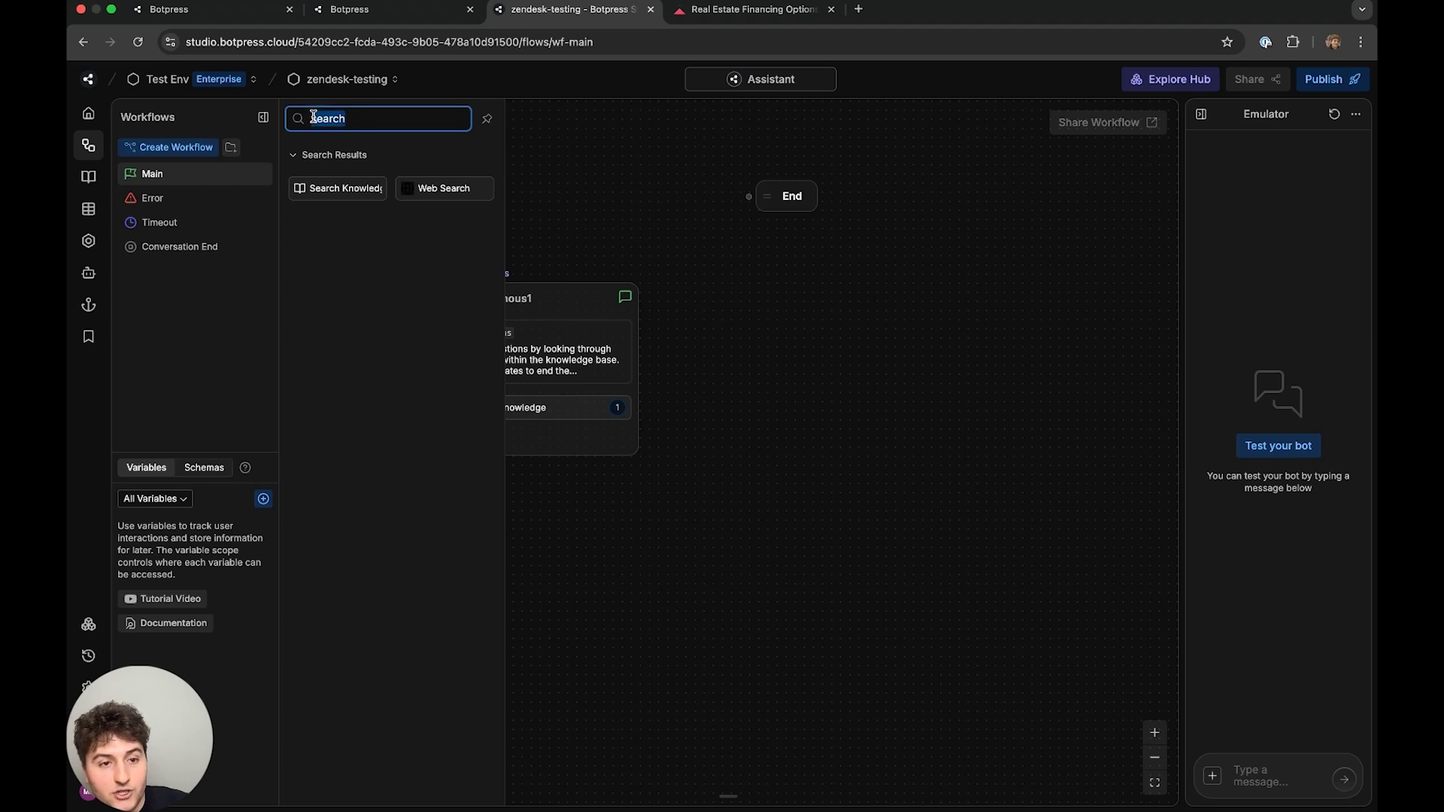
pyautogui.write('tran')
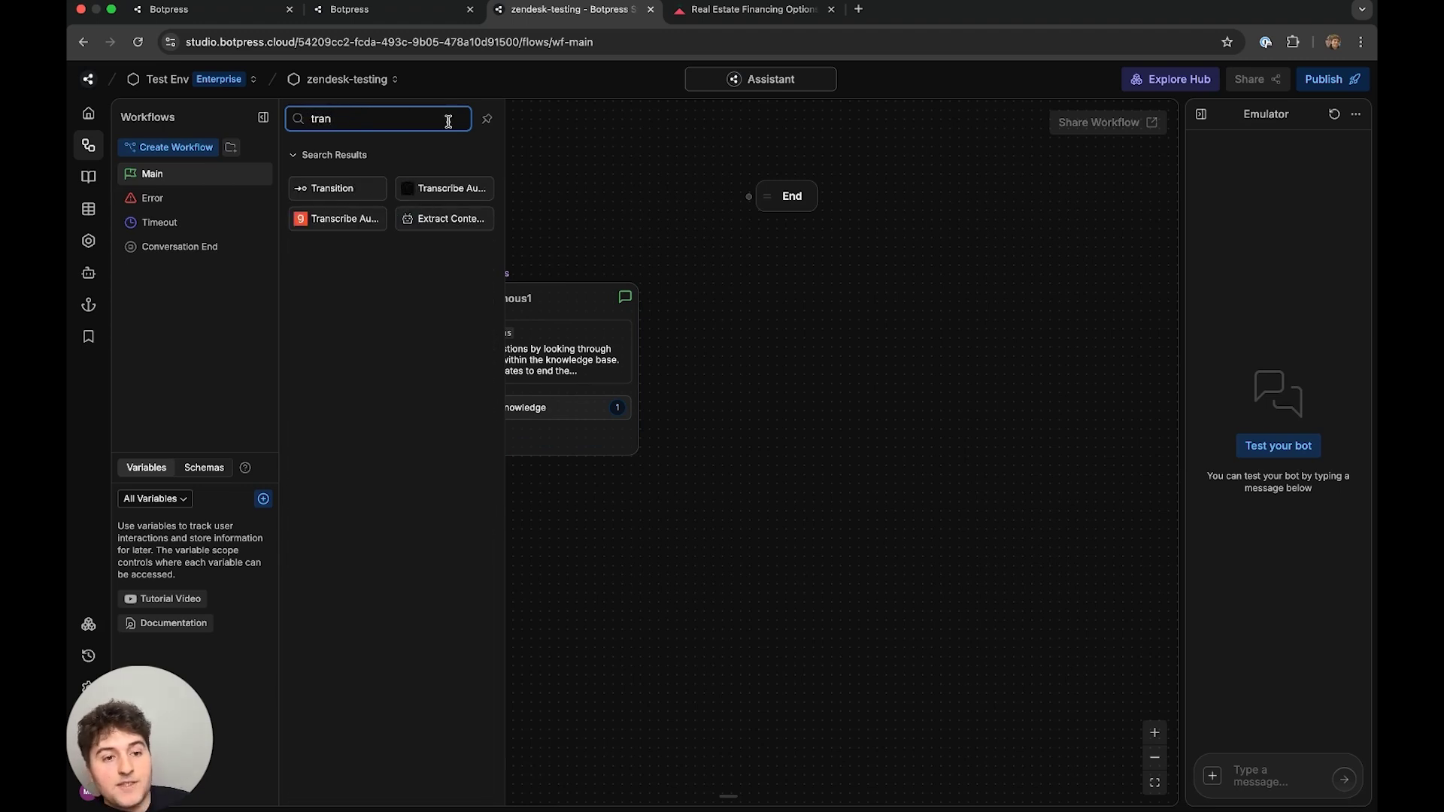
pyautogui.click(332, 188)
pyautogui.click(721, 548)
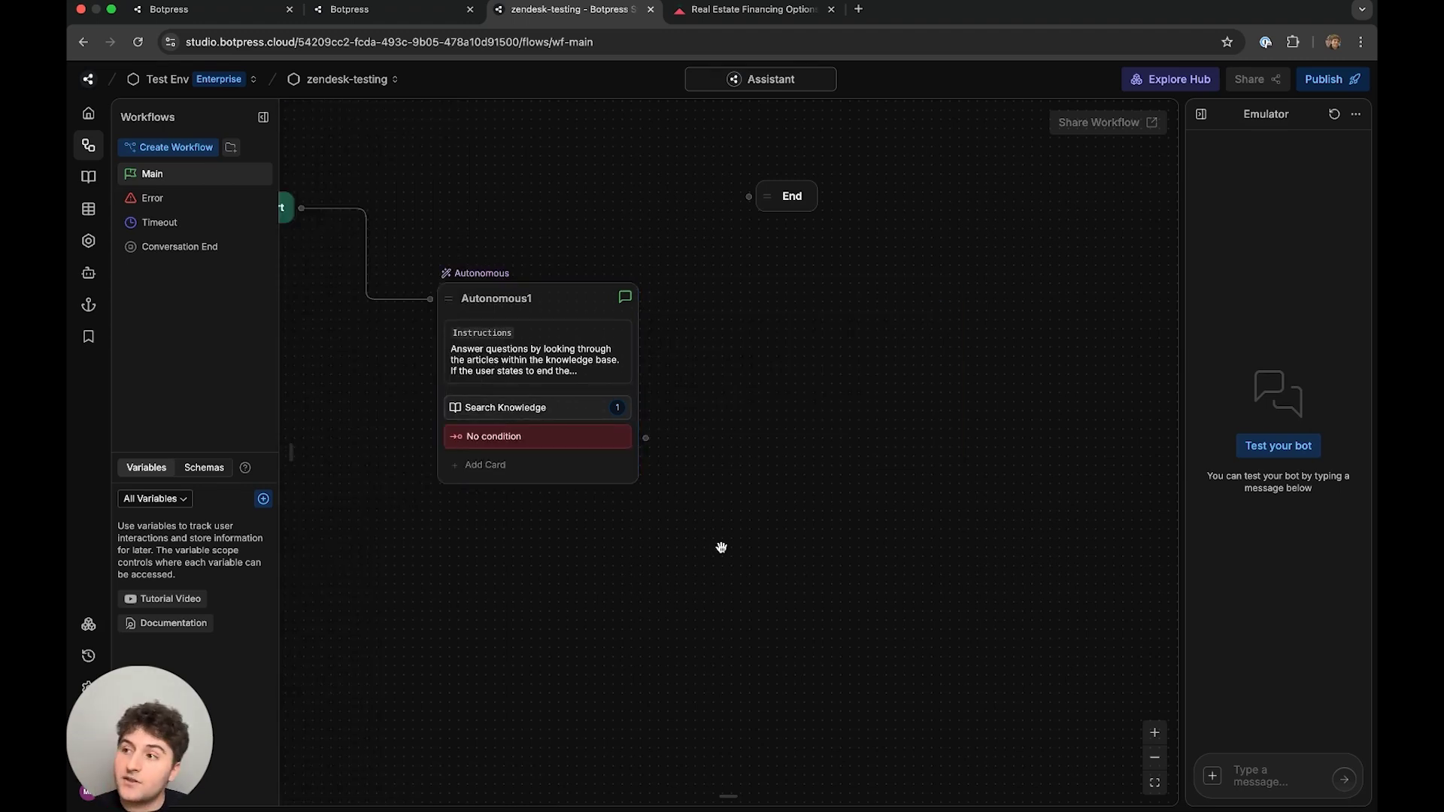
# Wire the transition to End with the condition 'user states to end the conversation'.
pyautogui.moveTo(643, 490); pyautogui.dragTo(654, 550)
pyautogui.click(549, 372)
pyautogui.moveTo(658, 498); pyautogui.dragTo(761, 256)
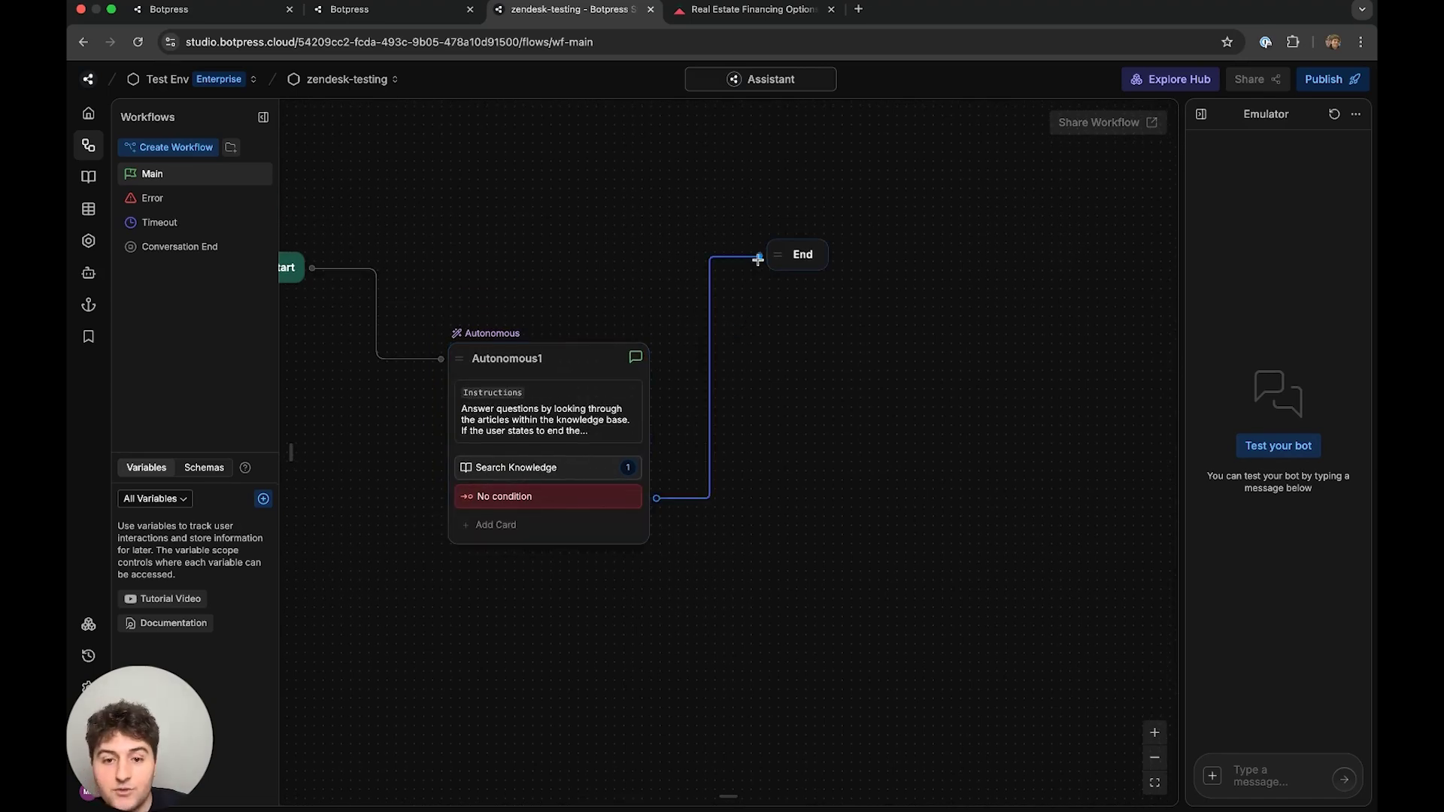
pyautogui.click(548, 496)
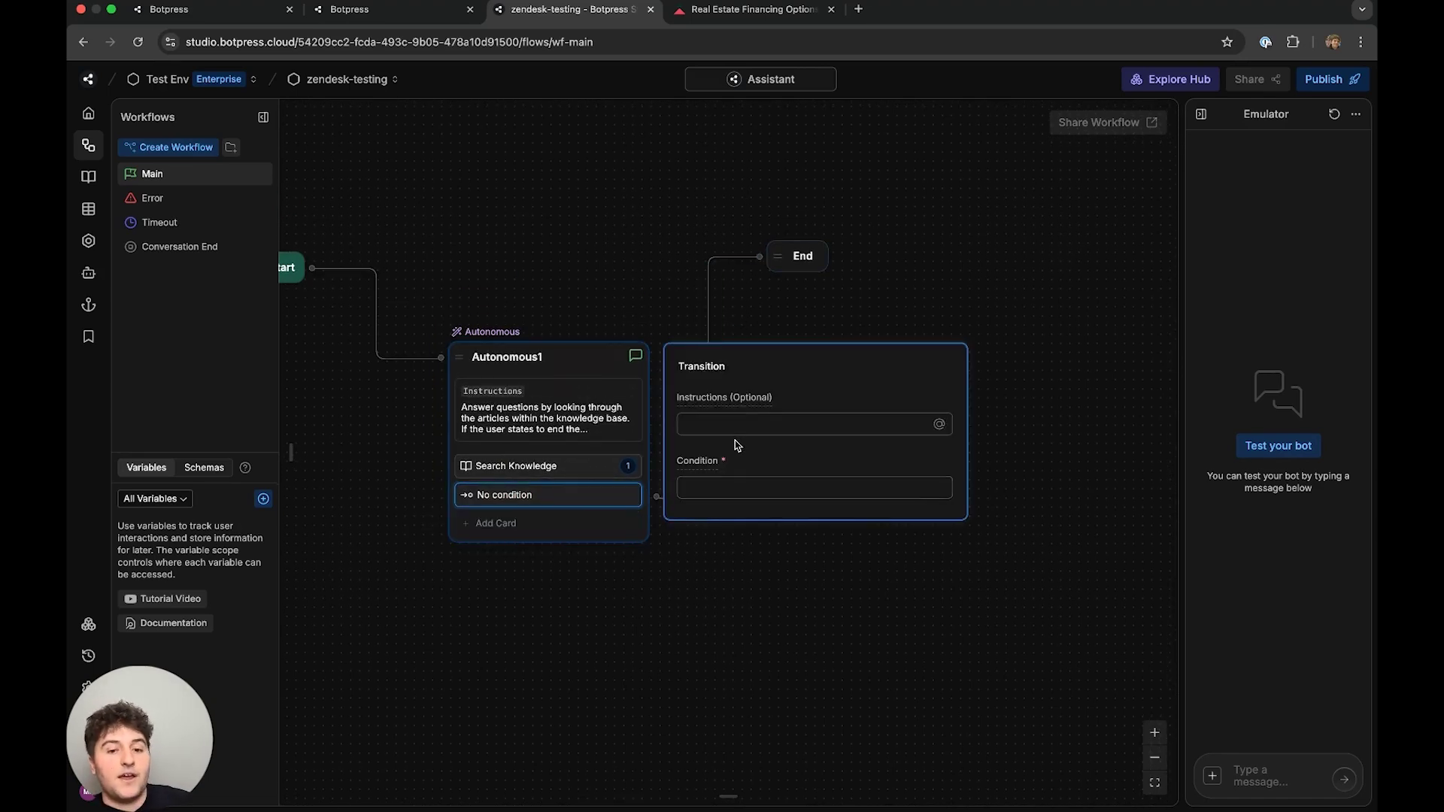
pyautogui.click(813, 487)
pyautogui.write('user states to end the conversation')
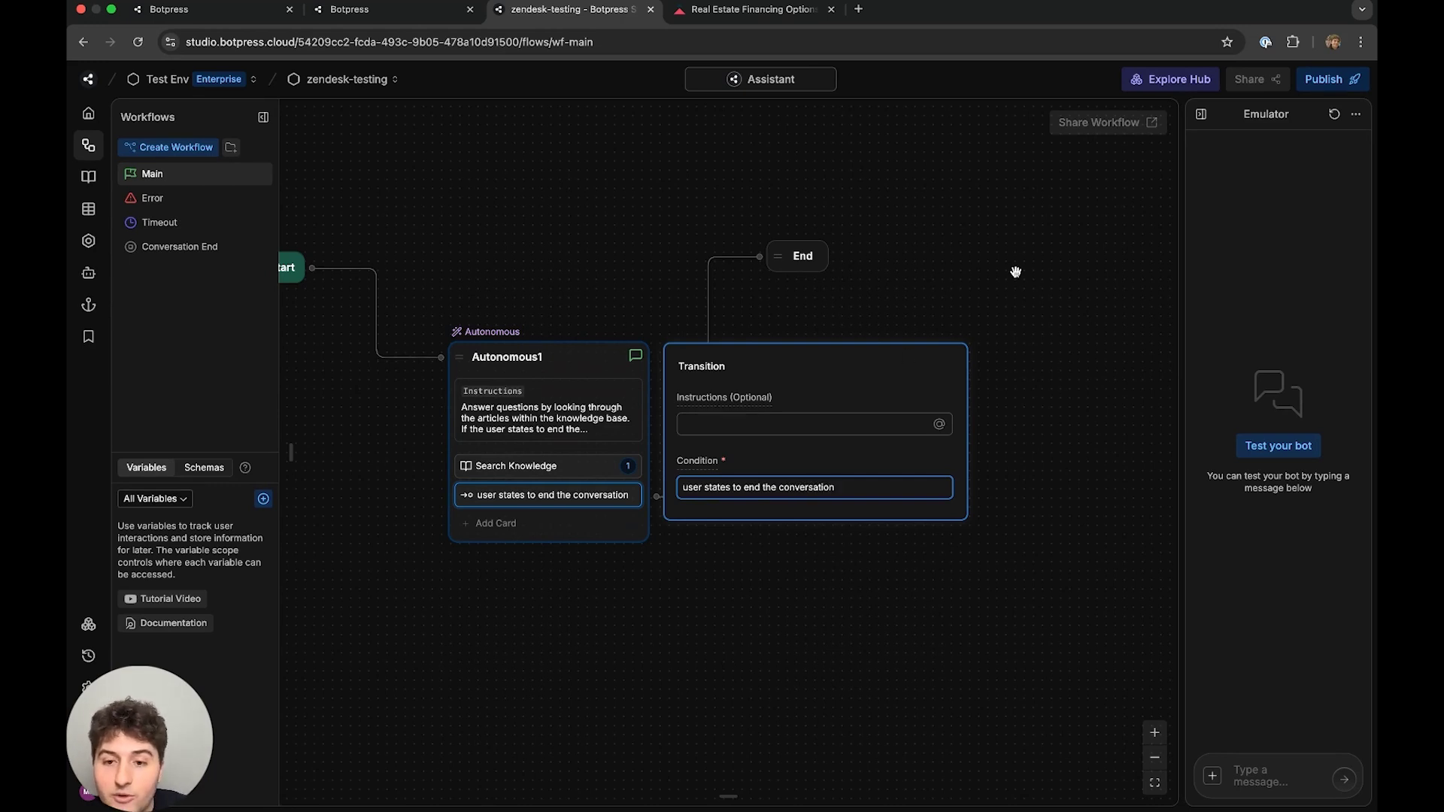
pyautogui.click(1018, 260)
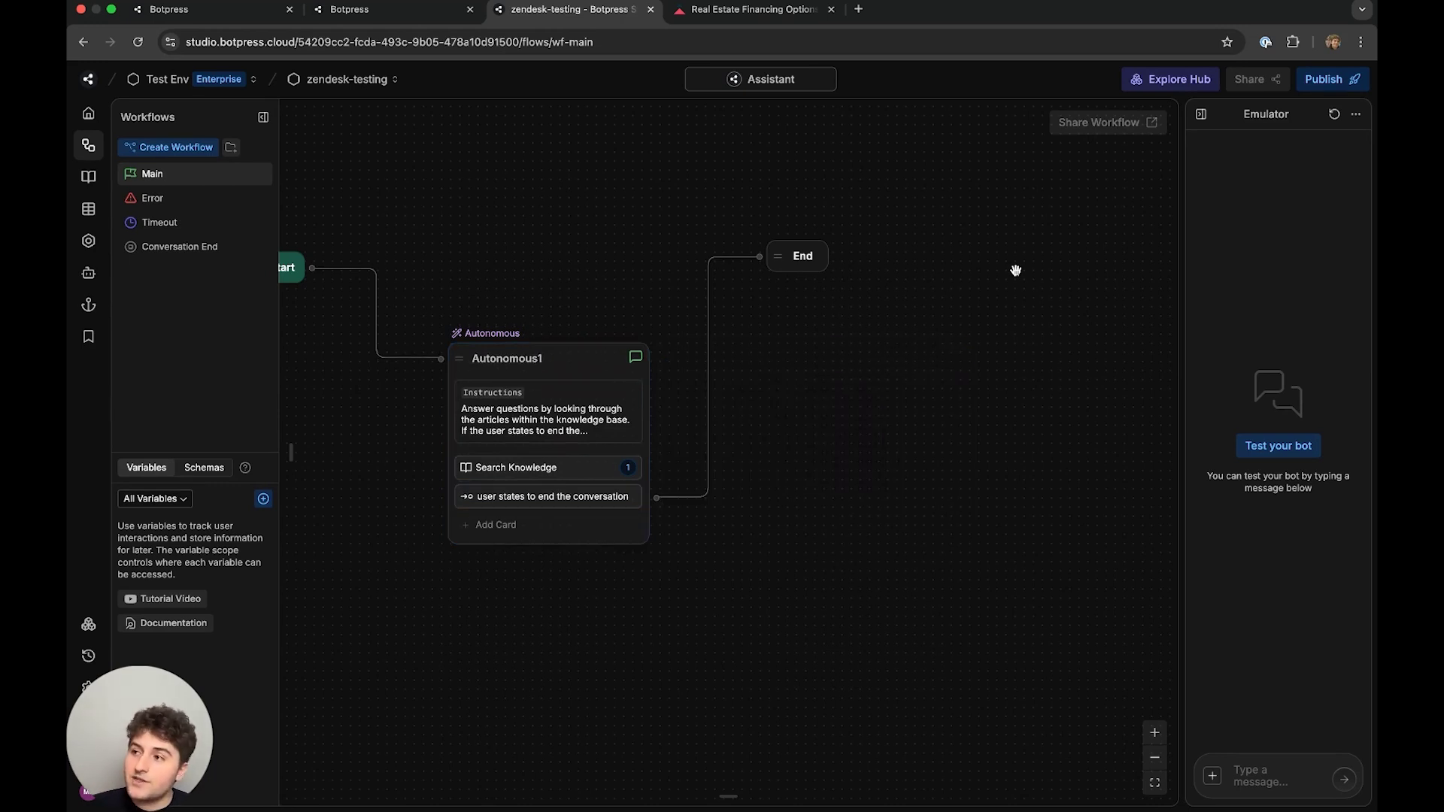
# Widen the emulator panel and start a test conversation with the bot.
pyautogui.moveTo(931, 318); pyautogui.dragTo(1061, 339)
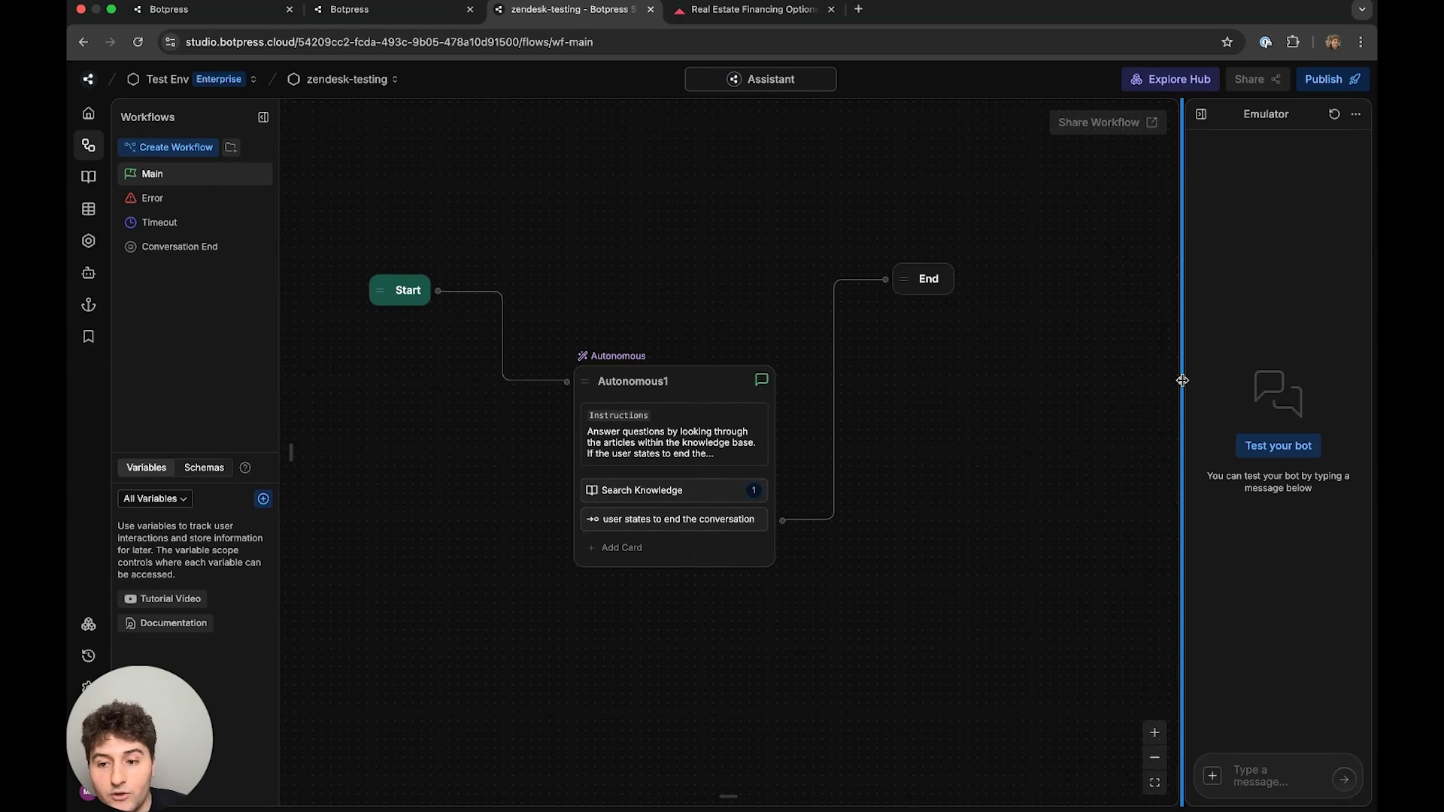
pyautogui.moveTo(1182, 373); pyautogui.dragTo(1001, 404)
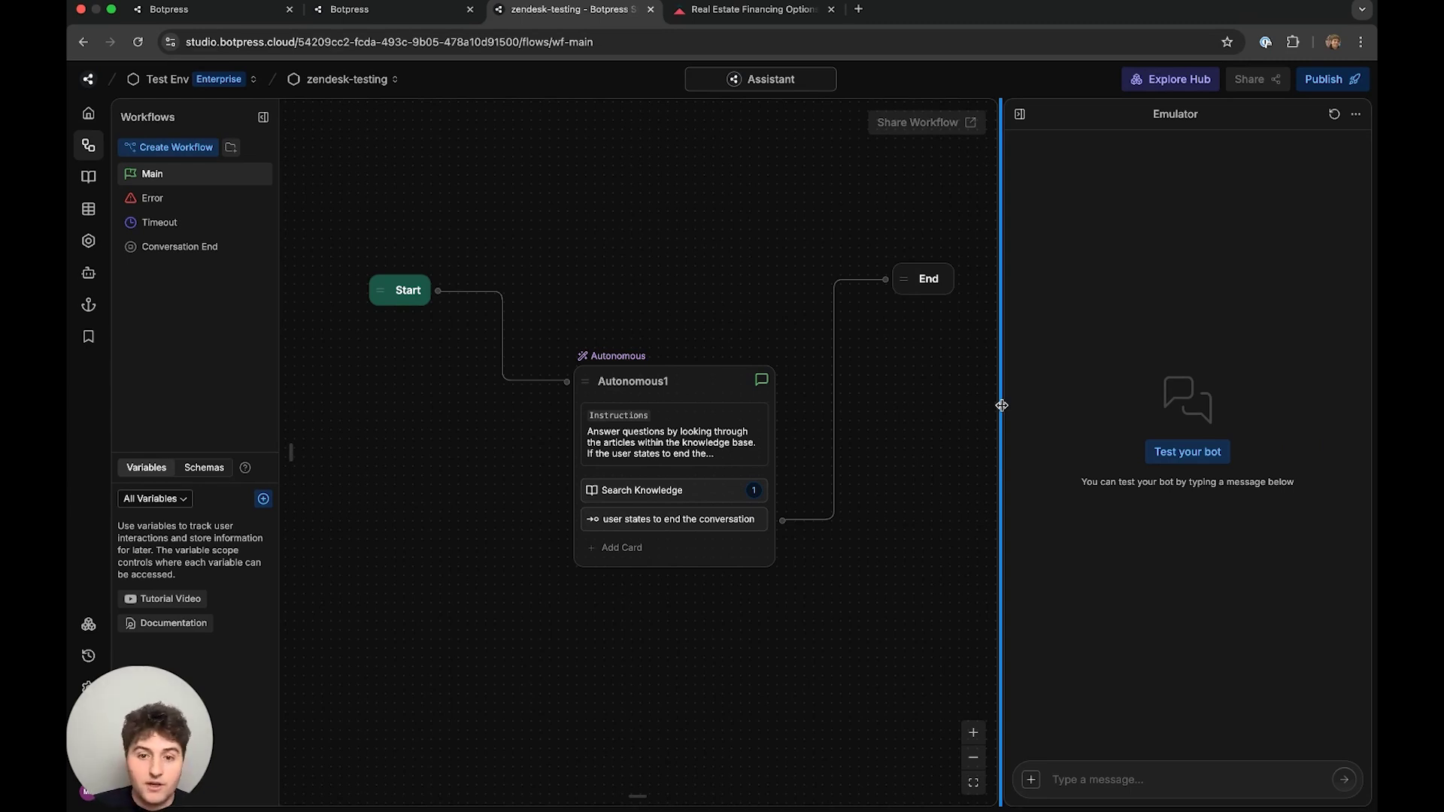
pyautogui.click(1183, 457)
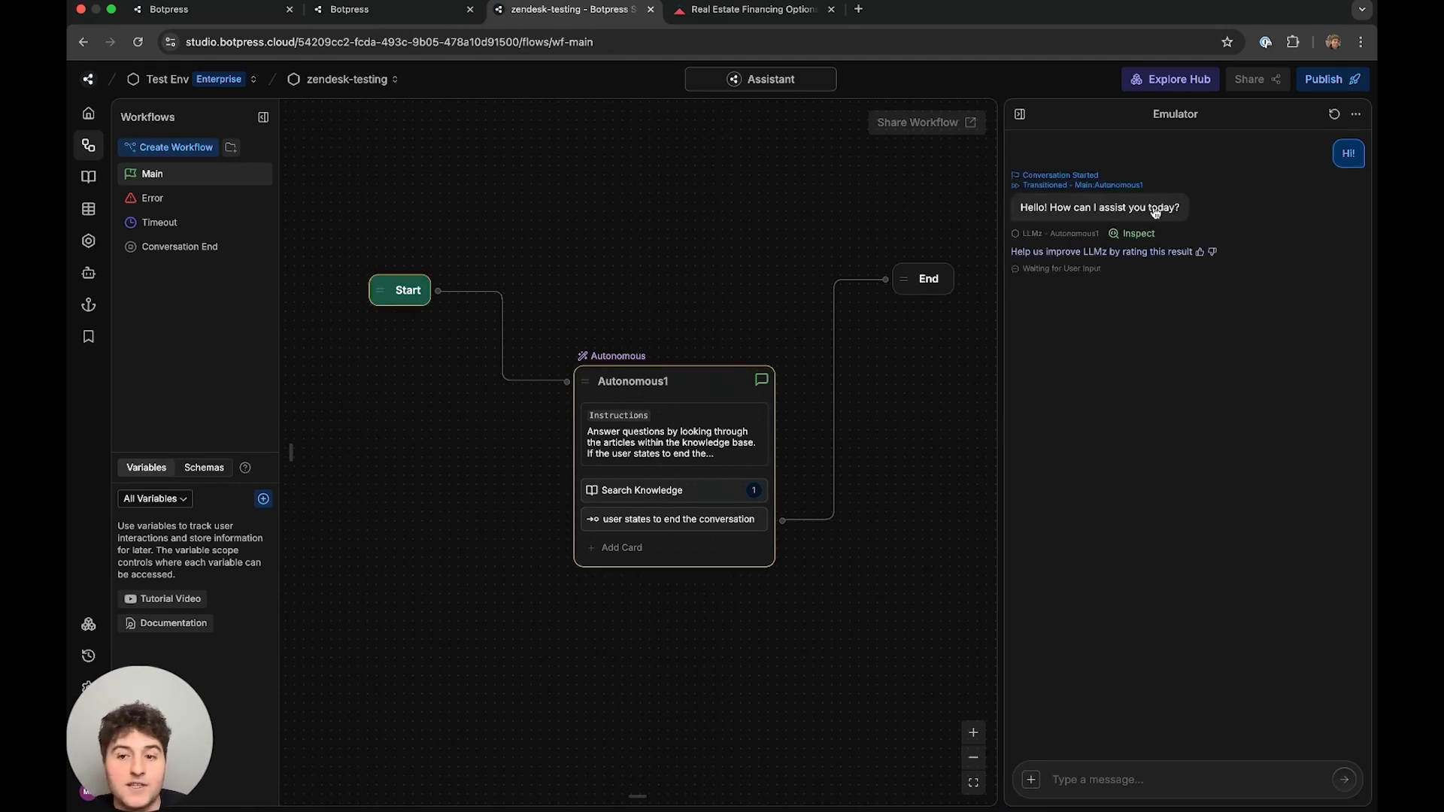
pyautogui.click(1062, 778)
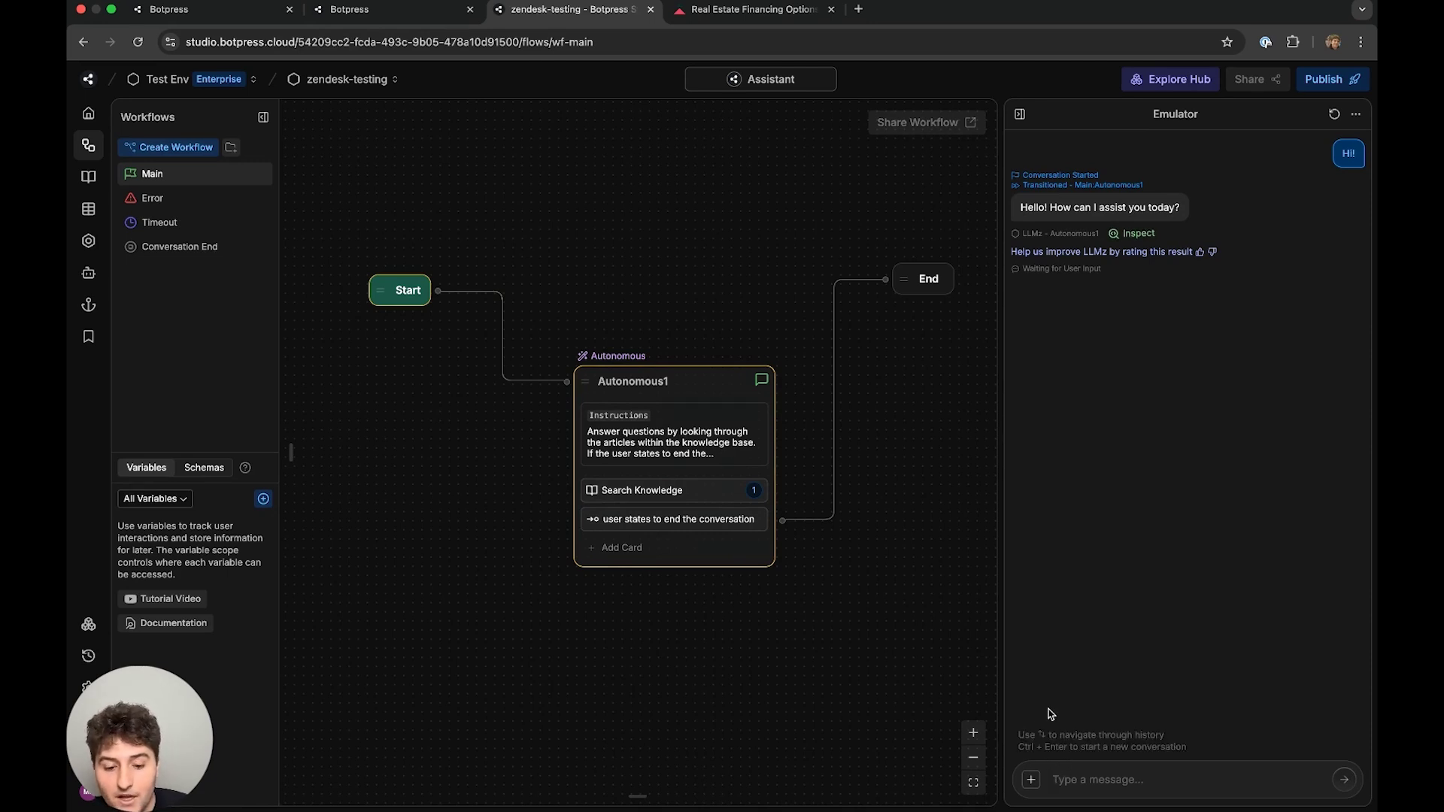
# Review the Tenant and Landlord Regulations section of the Montreal regulations article, then return to Botpress.
pyautogui.click(749, 9)
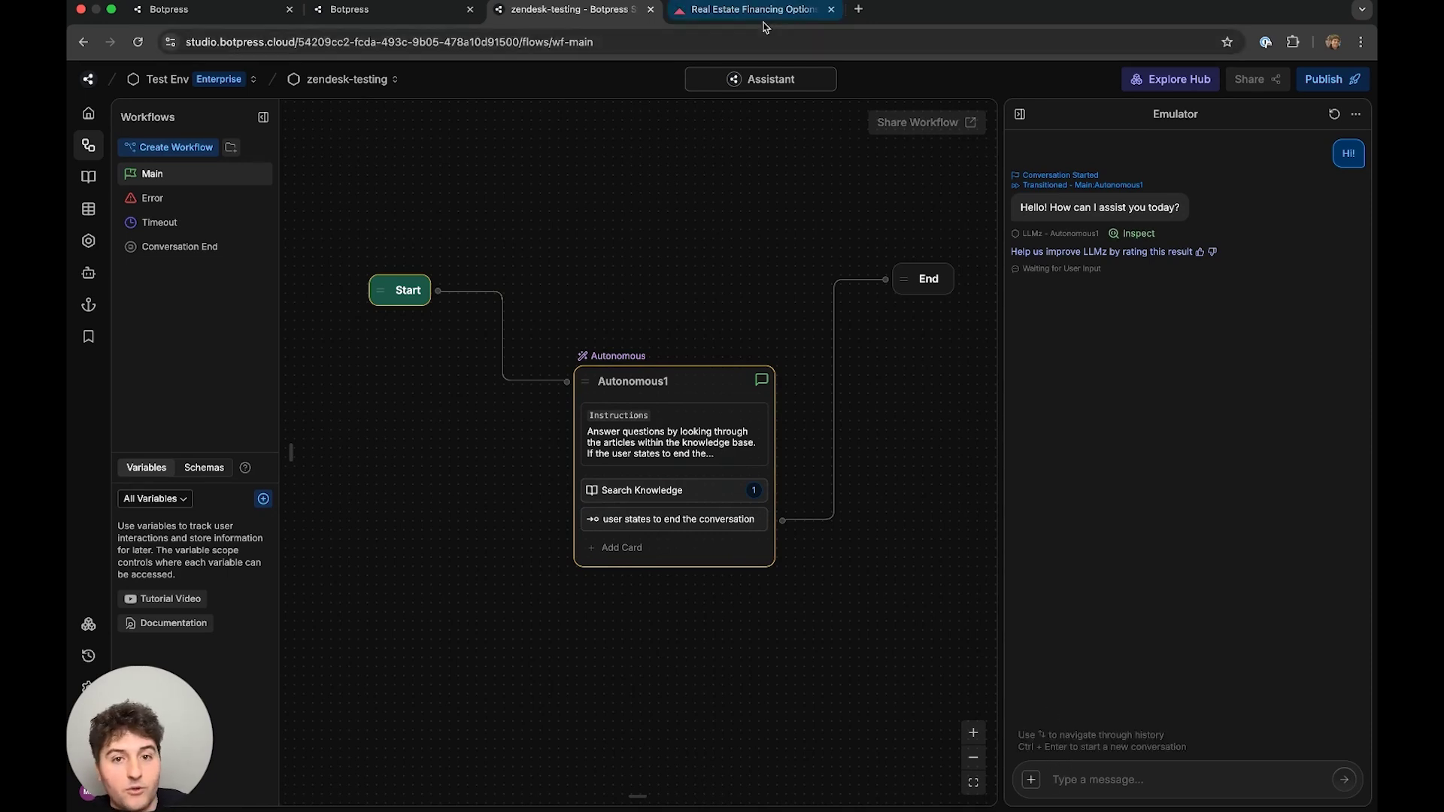
pyautogui.click(232, 79)
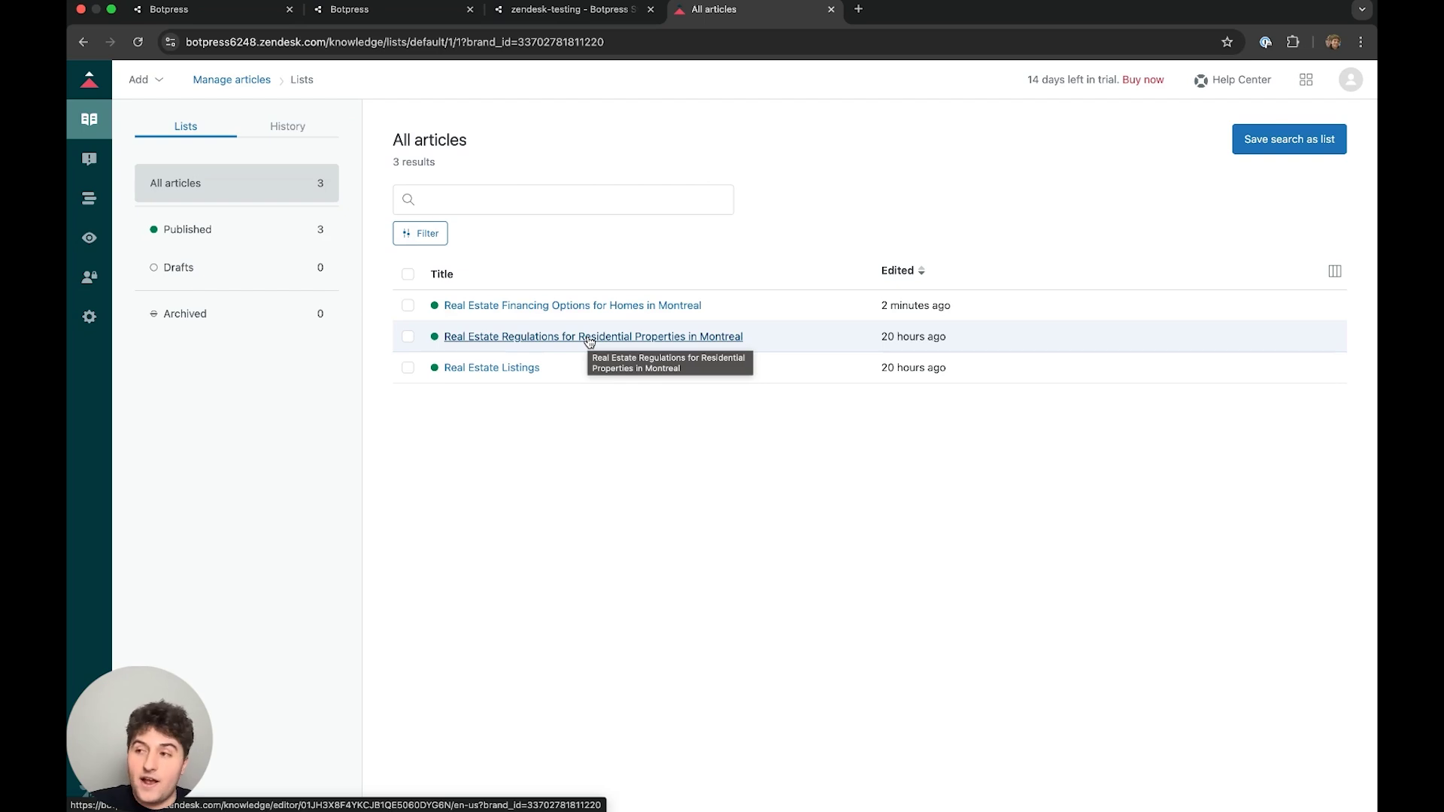
pyautogui.click(587, 342)
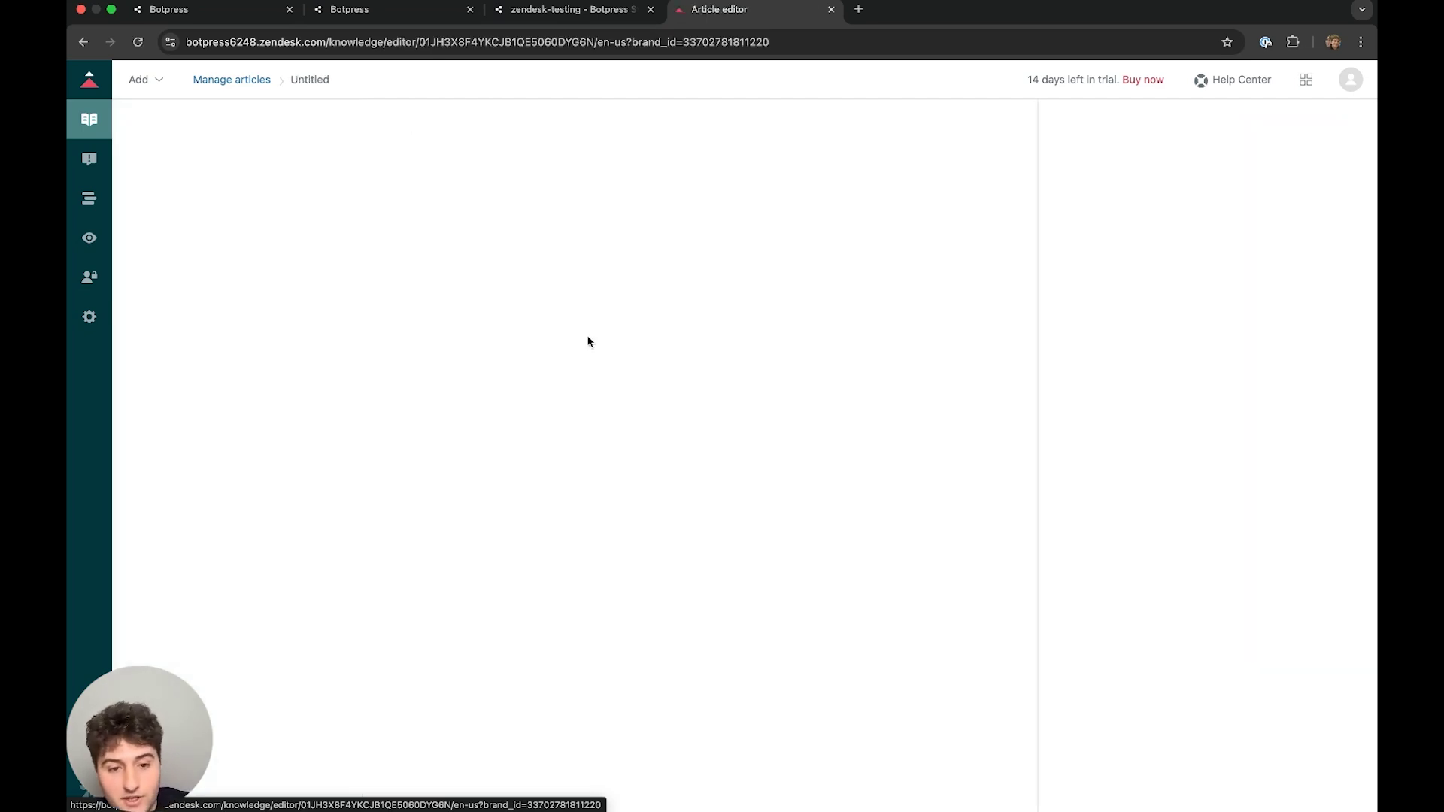
pyautogui.scroll(-3, 597, 277)
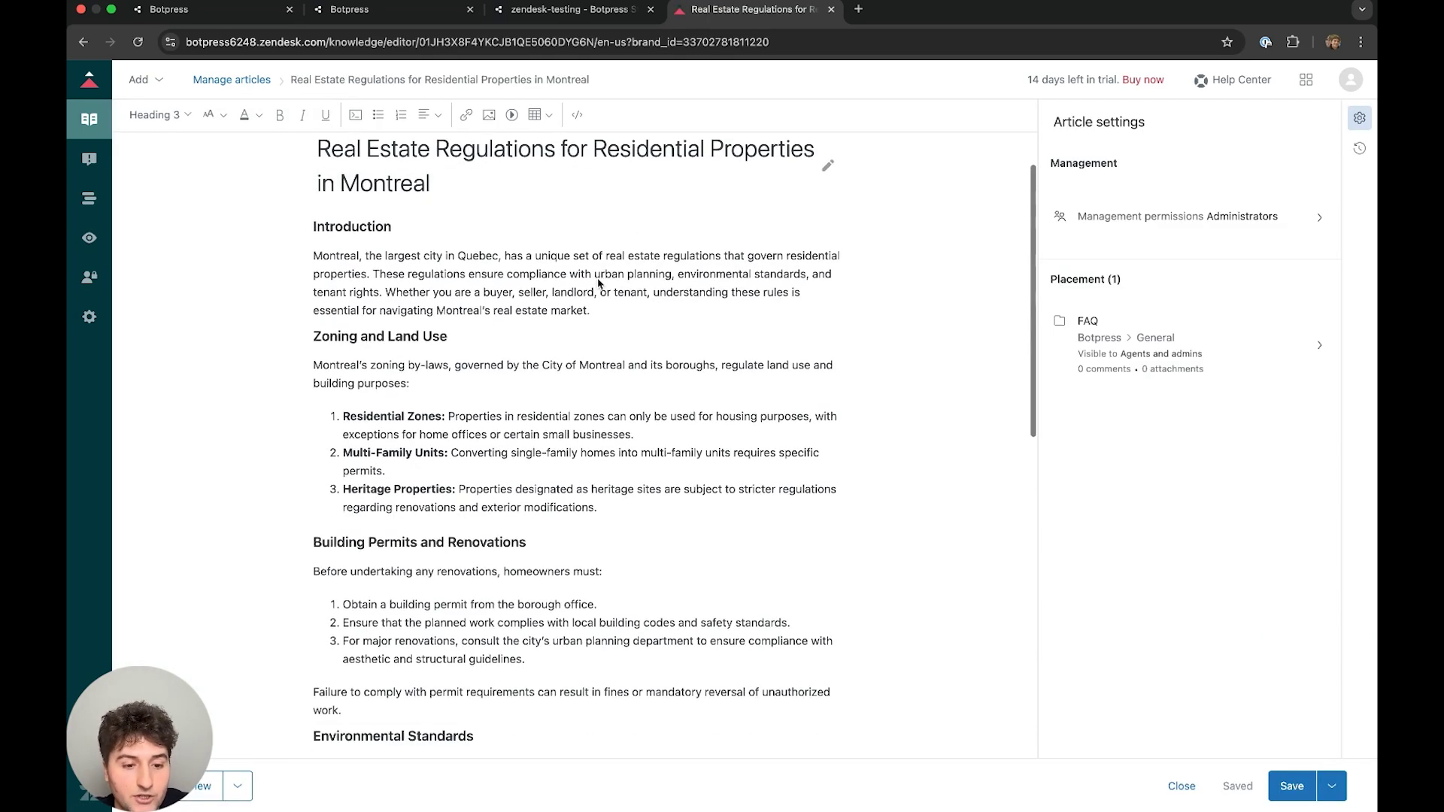
pyautogui.scroll(-3, 597, 278)
pyautogui.scroll(-3, 597, 278)
pyautogui.scroll(-2, 597, 277)
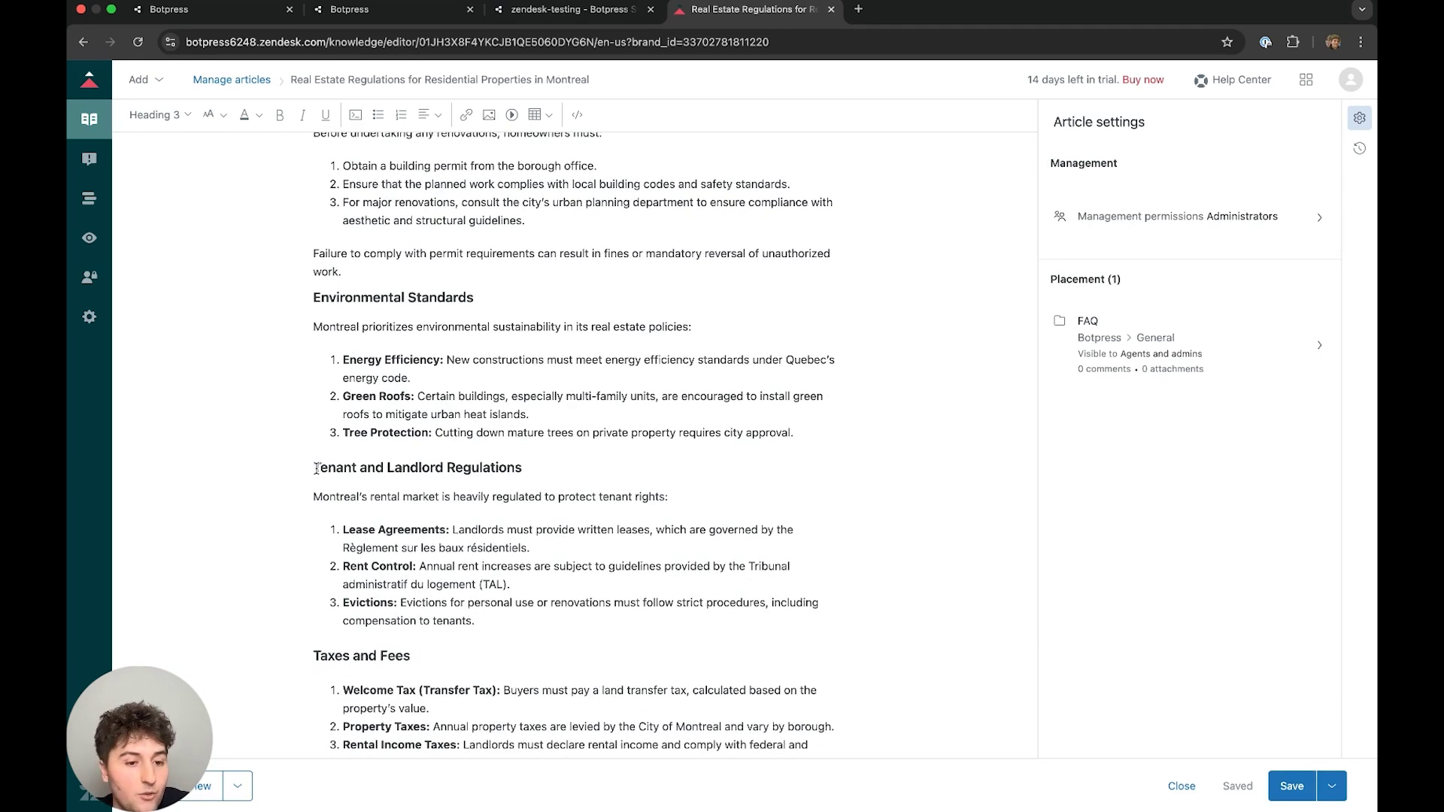
pyautogui.moveTo(316, 468); pyautogui.dragTo(525, 471)
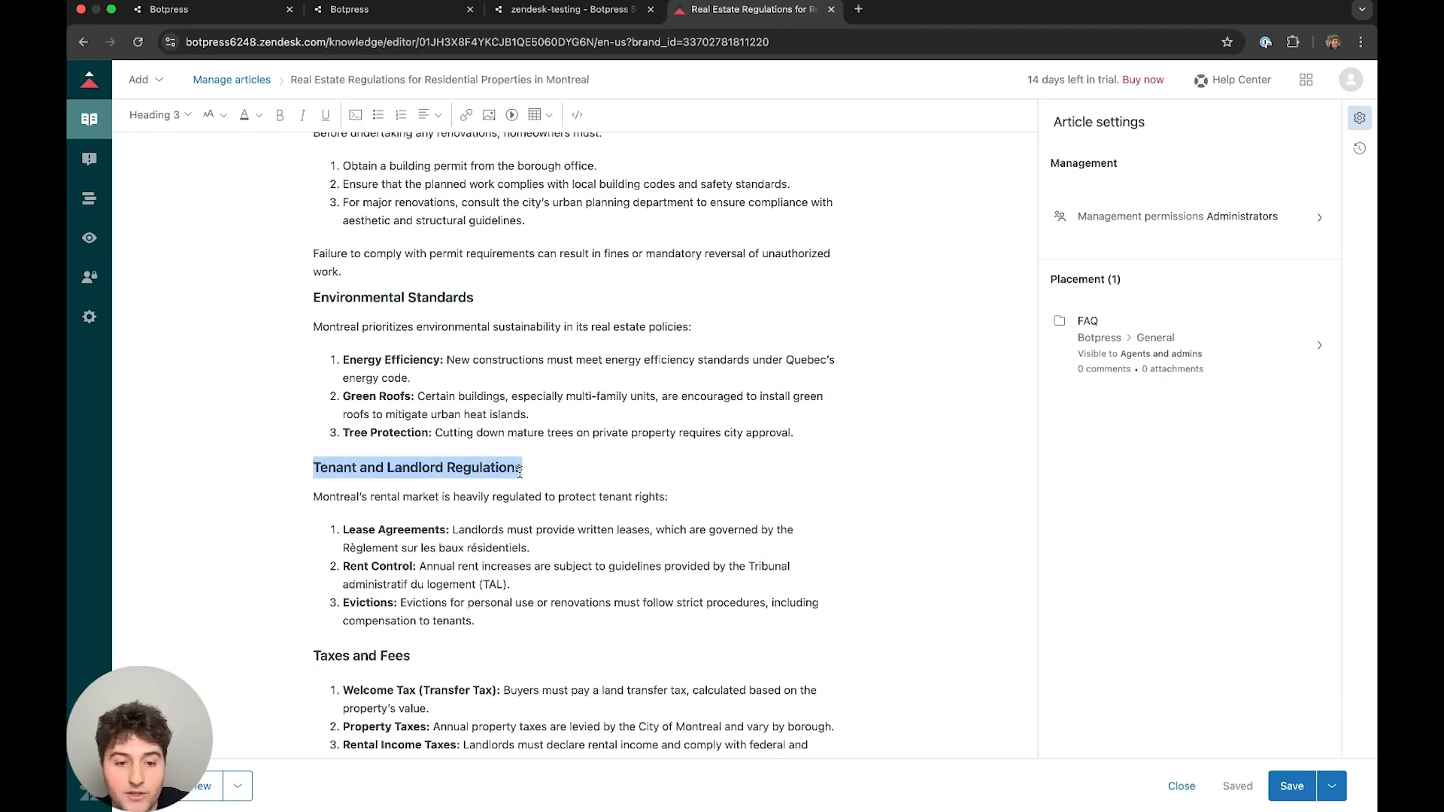
pyautogui.scroll(10, 491, 269)
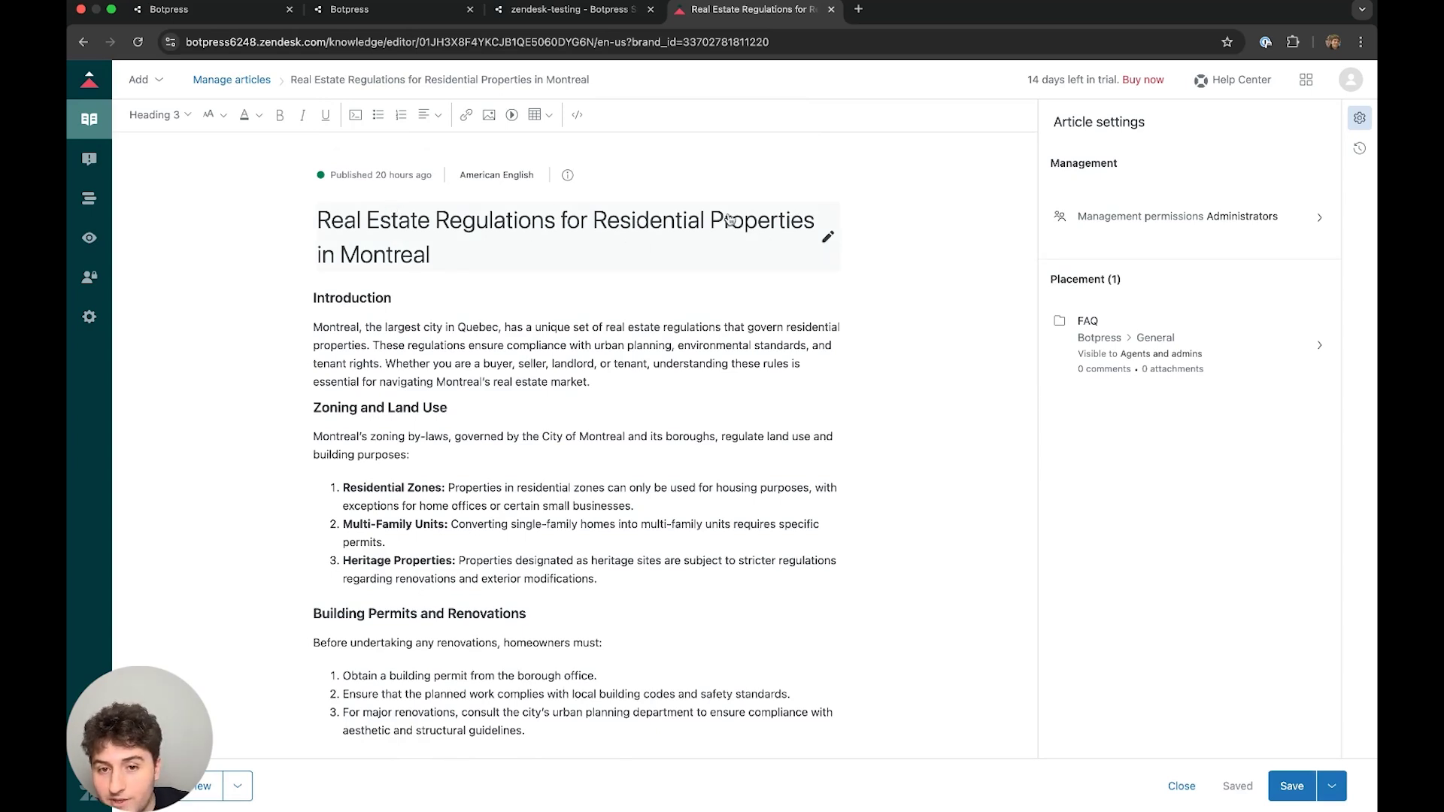
pyautogui.scroll(-5, 632, 241)
pyautogui.scroll(-5, 632, 242)
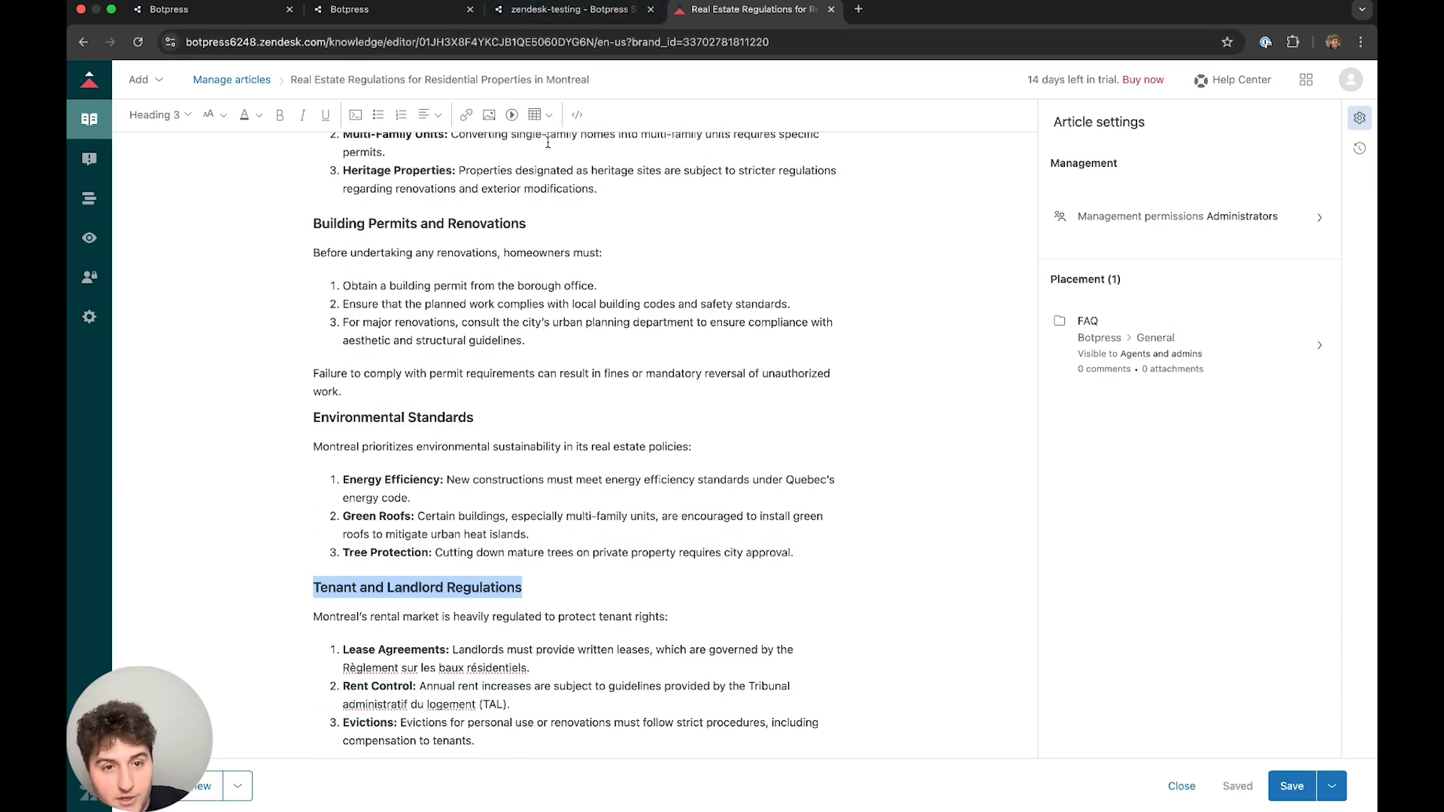
pyautogui.click(564, 9)
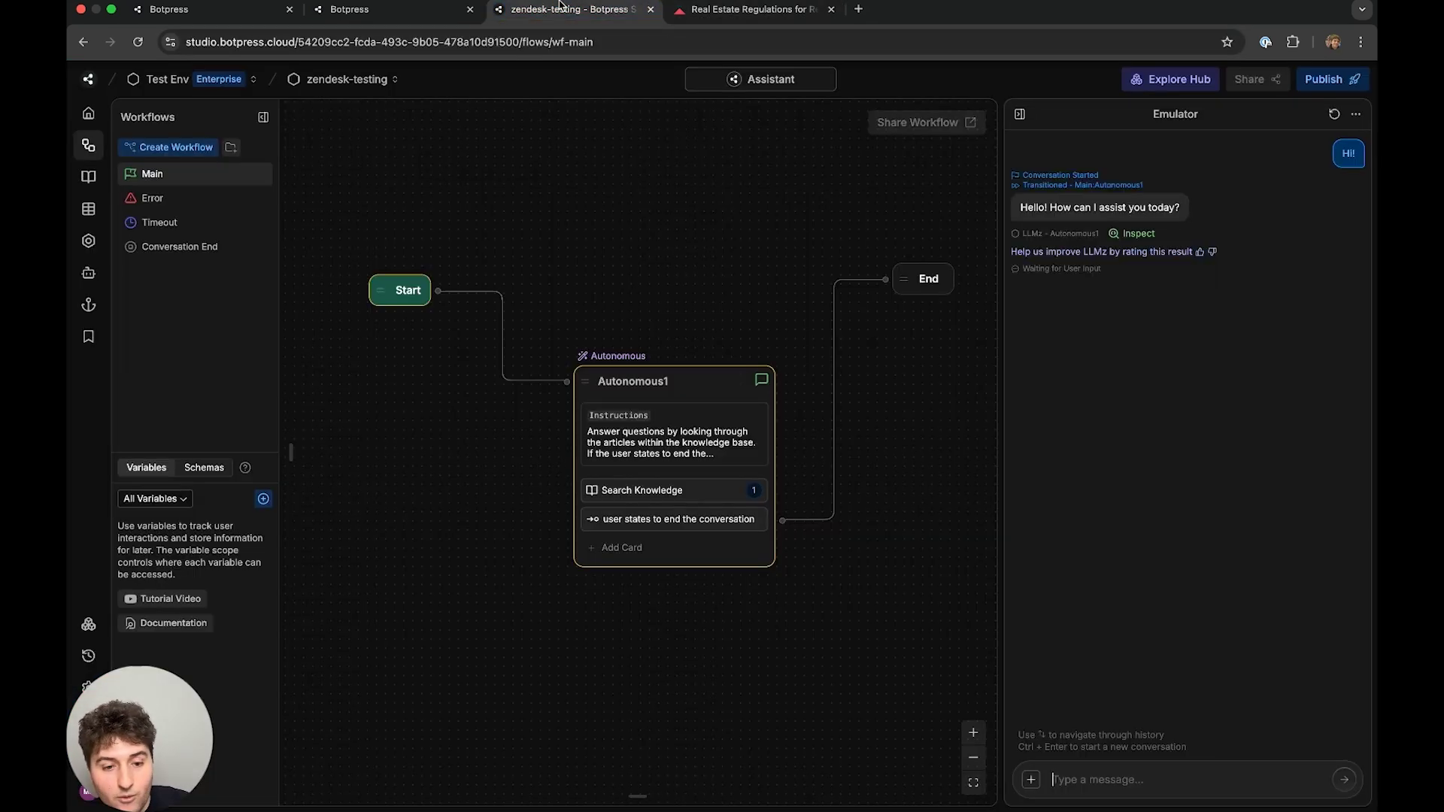
# Ask the bot 'What are the Tenant and Landlord Regulations' in the emulator.
pyautogui.click(1084, 779)
pyautogui.write('What are')
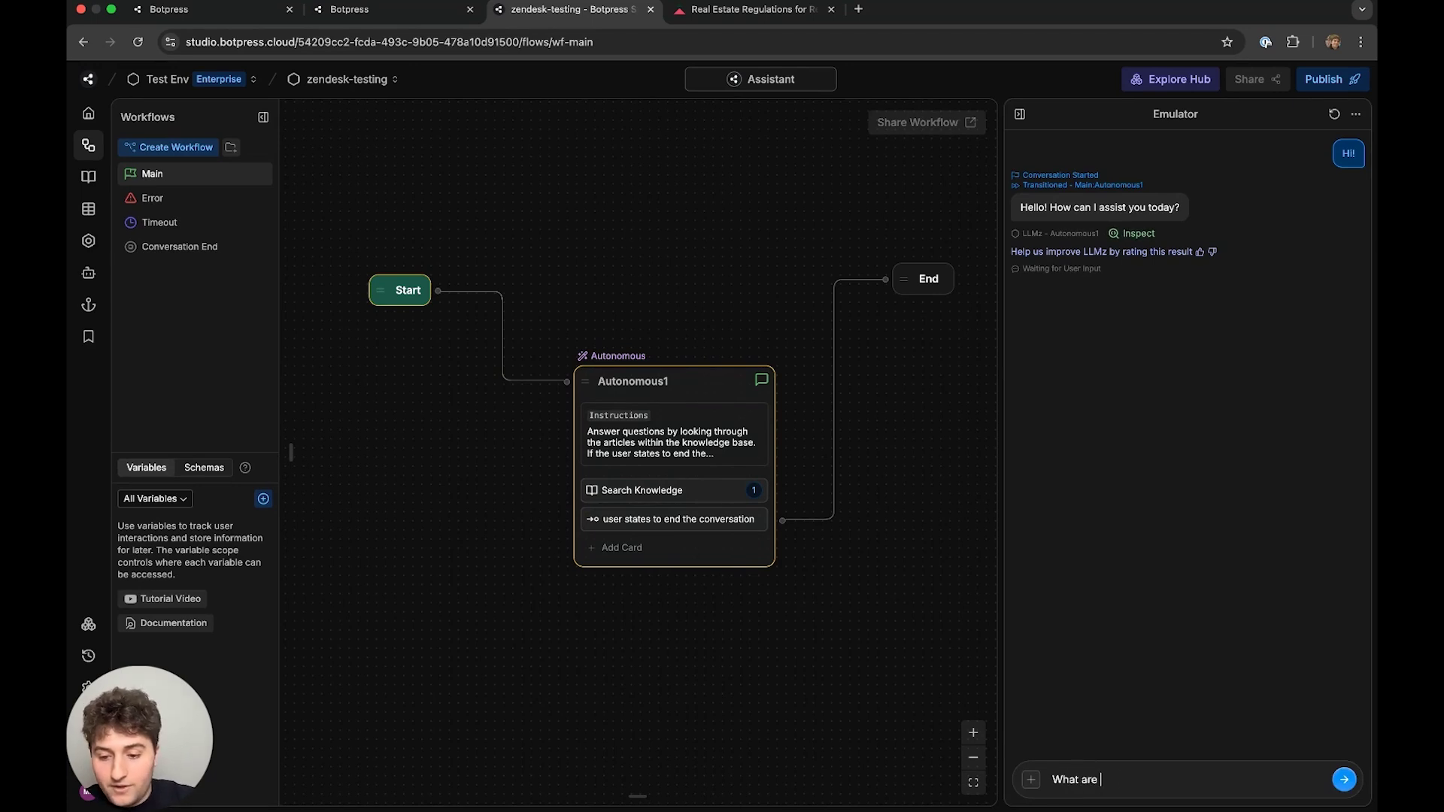
pyautogui.press('BackSpace')
pyautogui.press('BackSpace')
pyautogui.press('BackSpace')
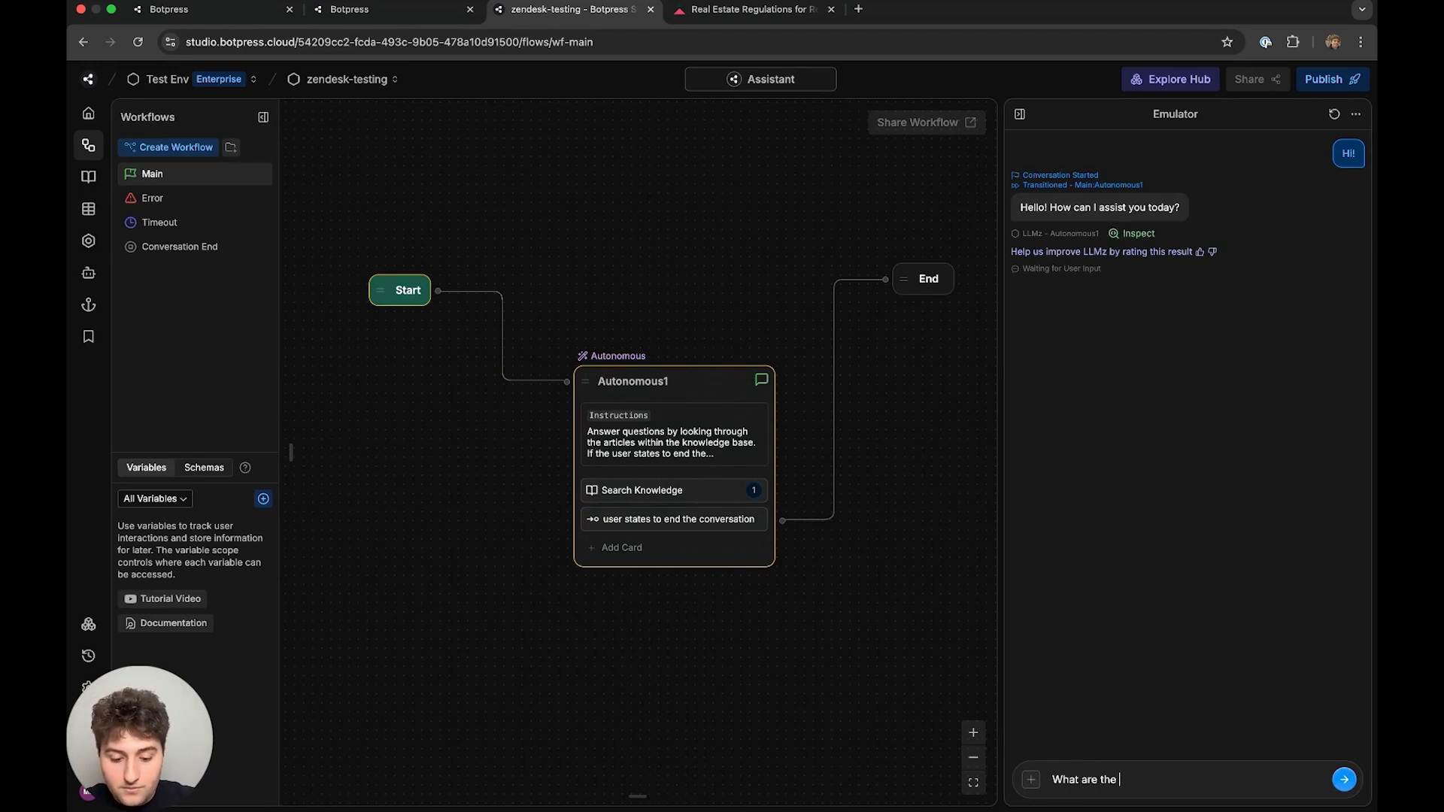
pyautogui.write('Tenant and Landlord Regulations')
pyautogui.press('Return')
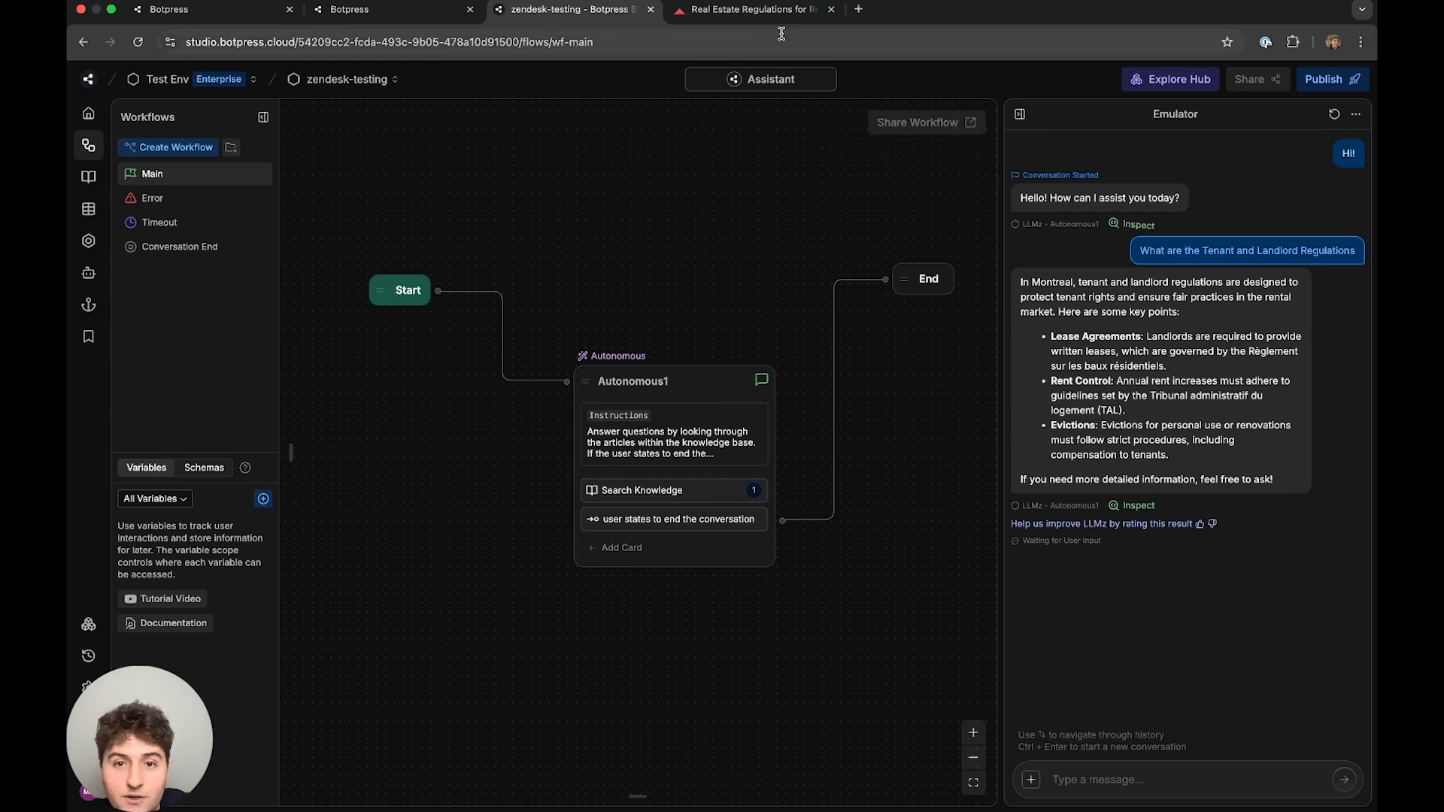
# Compare the bot's reply with the article's Lease Agreements, Rent Control and Evictions text.
pyautogui.click(754, 9)
pyautogui.scroll(-1, 464, 433)
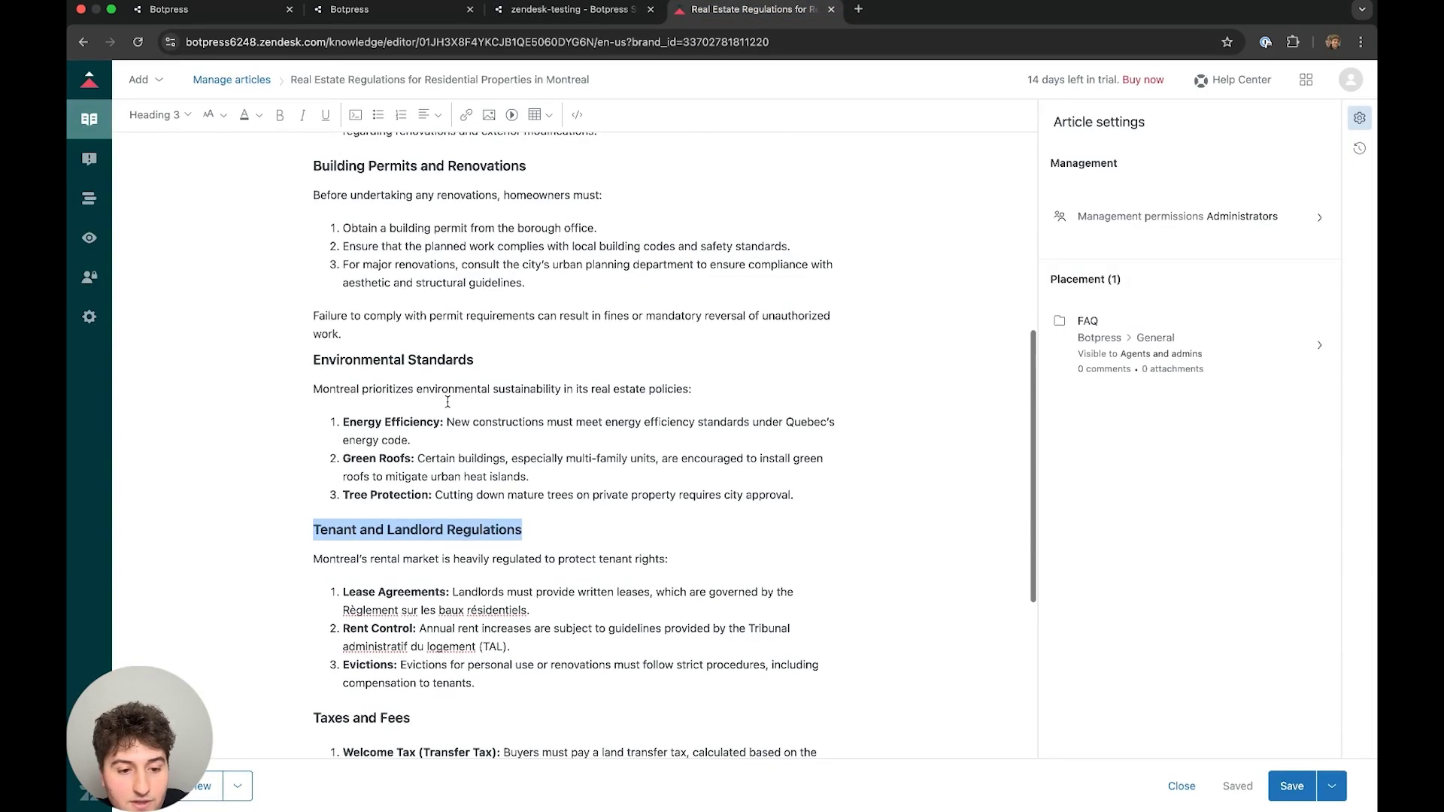
pyautogui.click(564, 9)
pyautogui.click(745, 10)
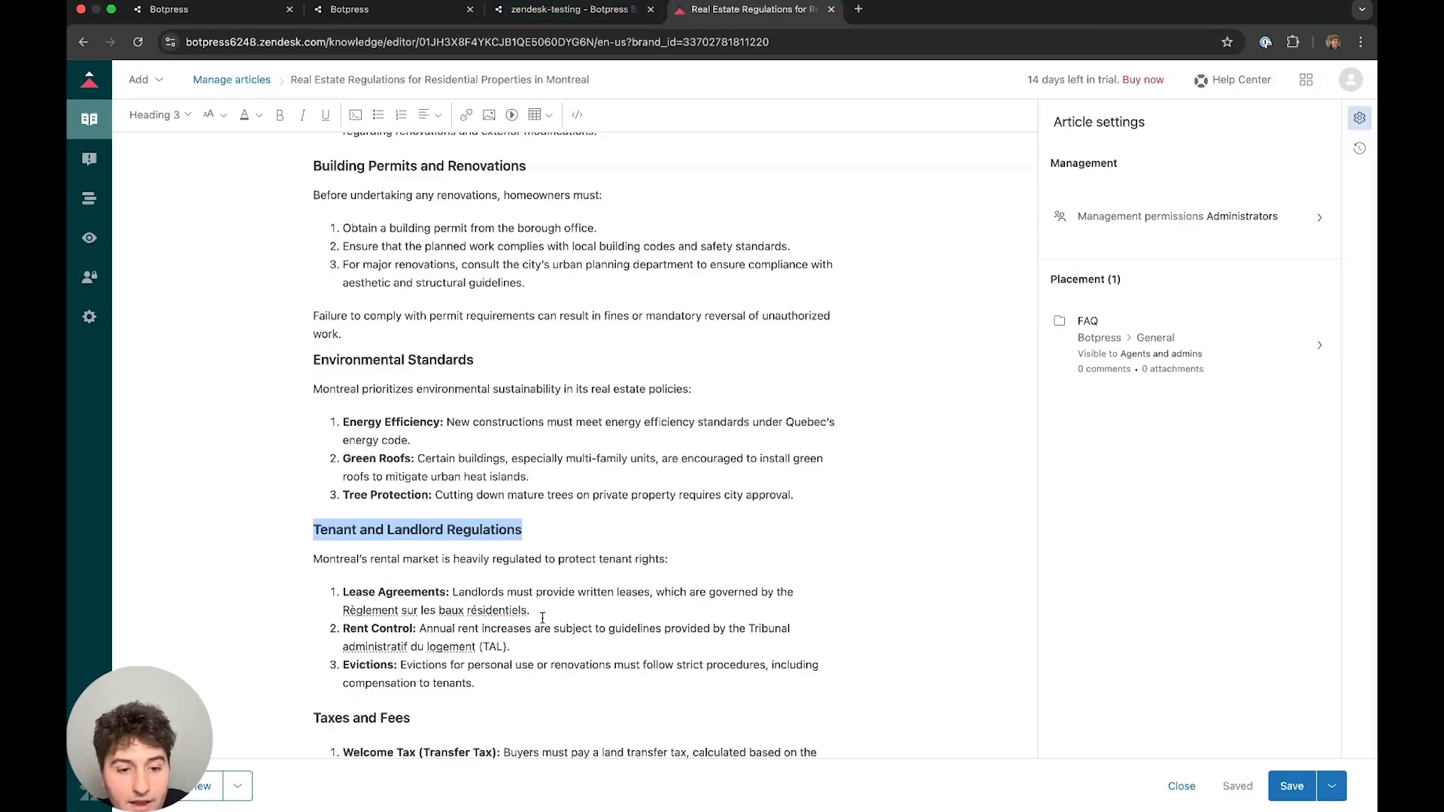
pyautogui.moveTo(533, 611); pyautogui.dragTo(407, 591)
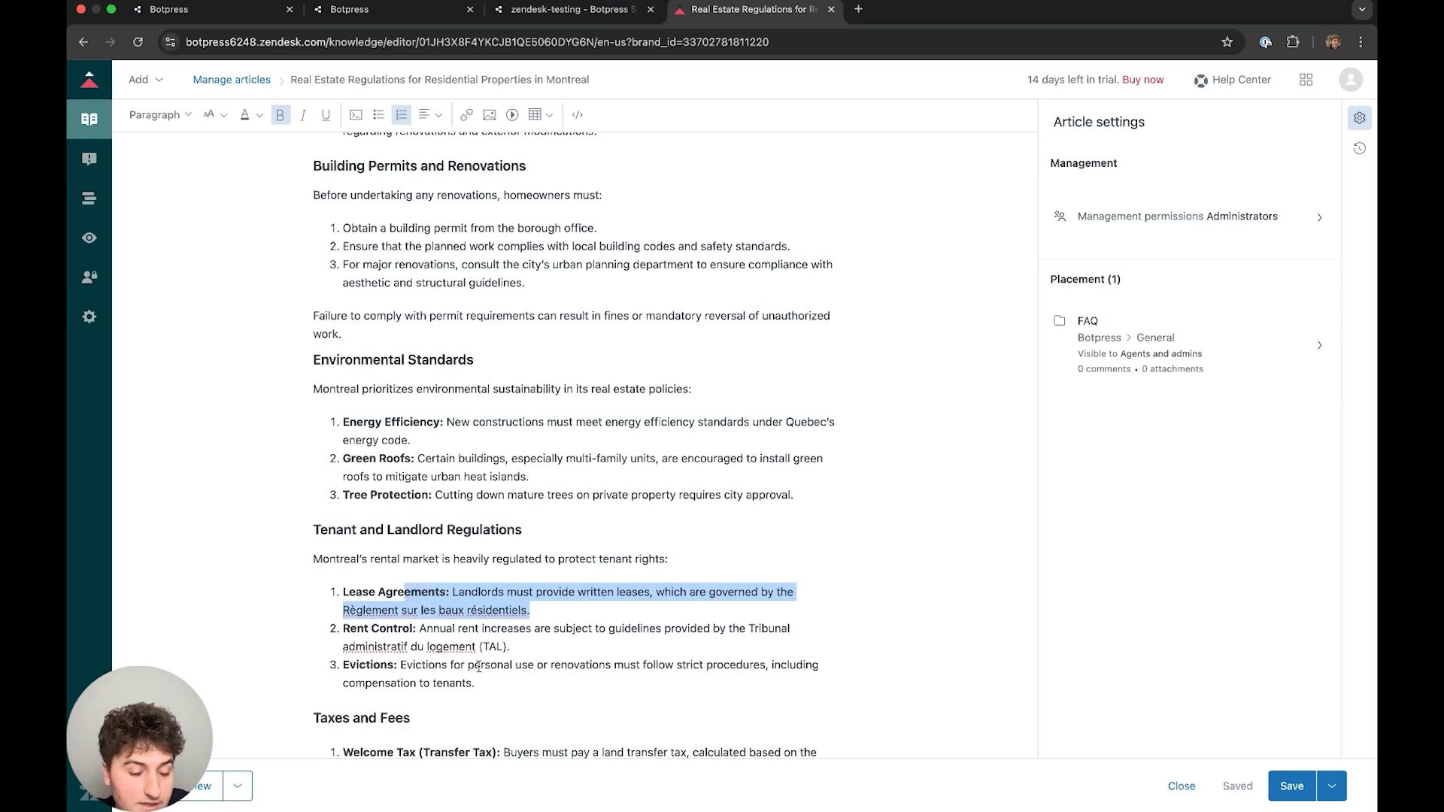
pyautogui.moveTo(479, 679); pyautogui.dragTo(343, 665)
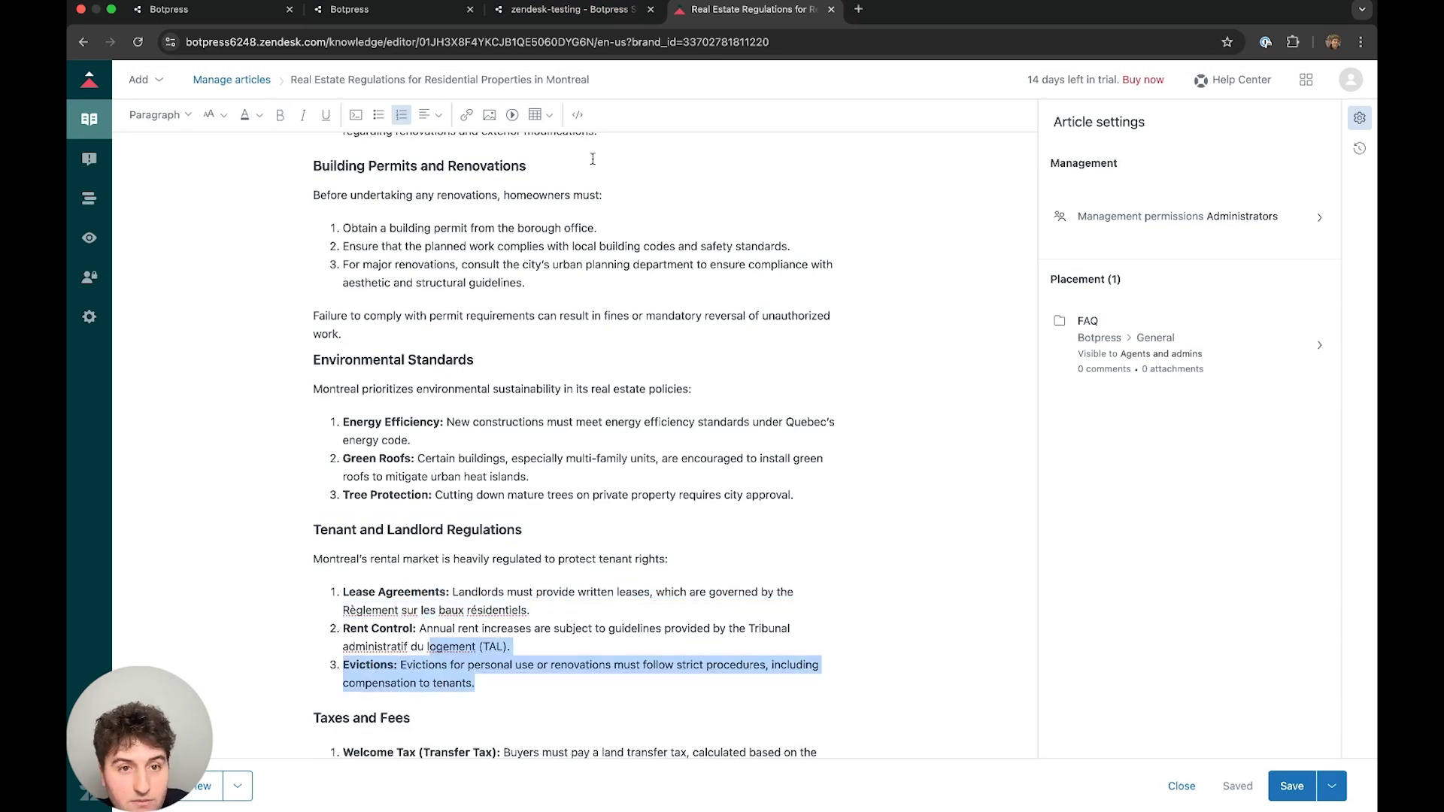
pyautogui.click(571, 9)
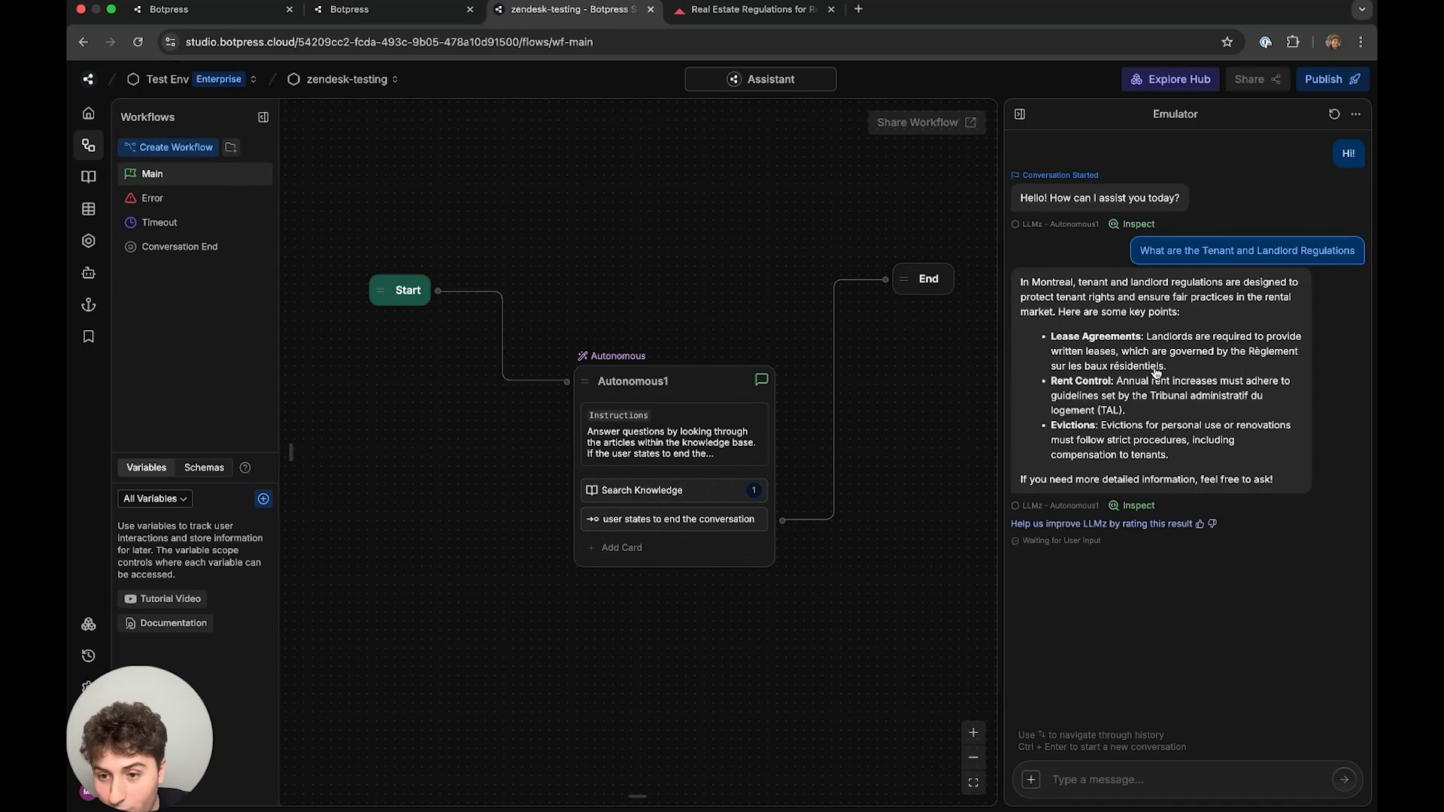
pyautogui.click(746, 10)
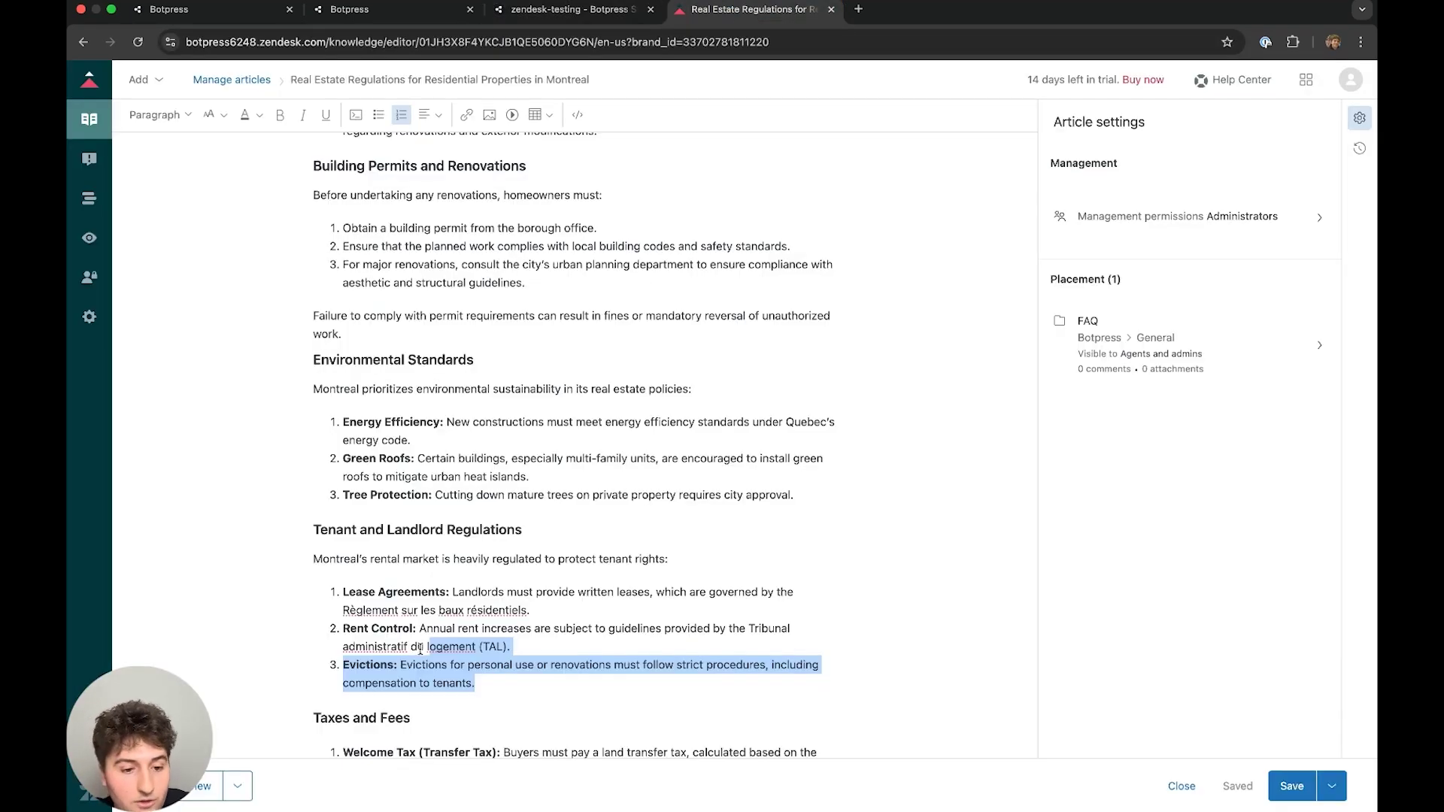
pyautogui.click(473, 630)
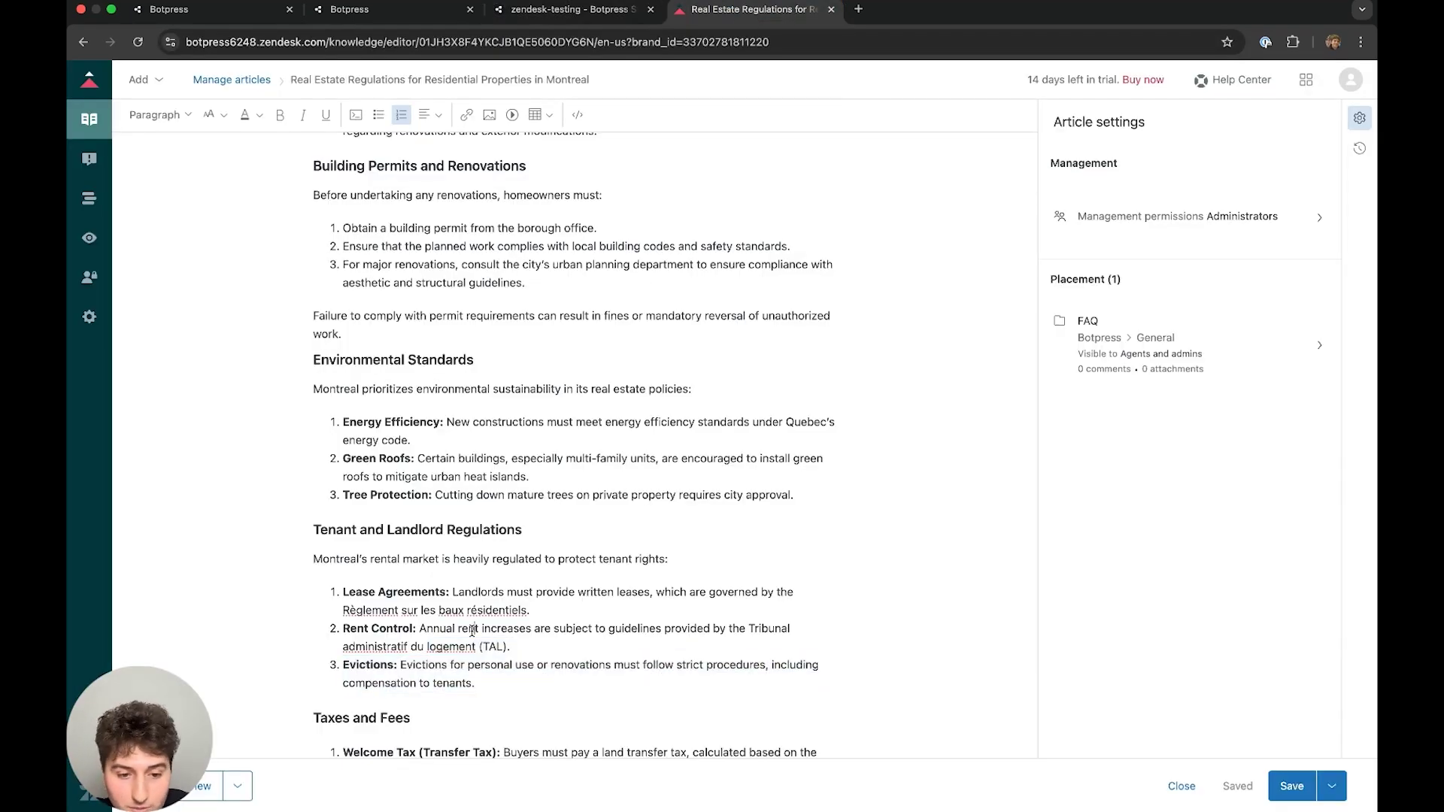
pyautogui.click(567, 10)
# Open the Real Estate Financing Options for Homes in Montreal article from the articles list.
pyautogui.click(747, 10)
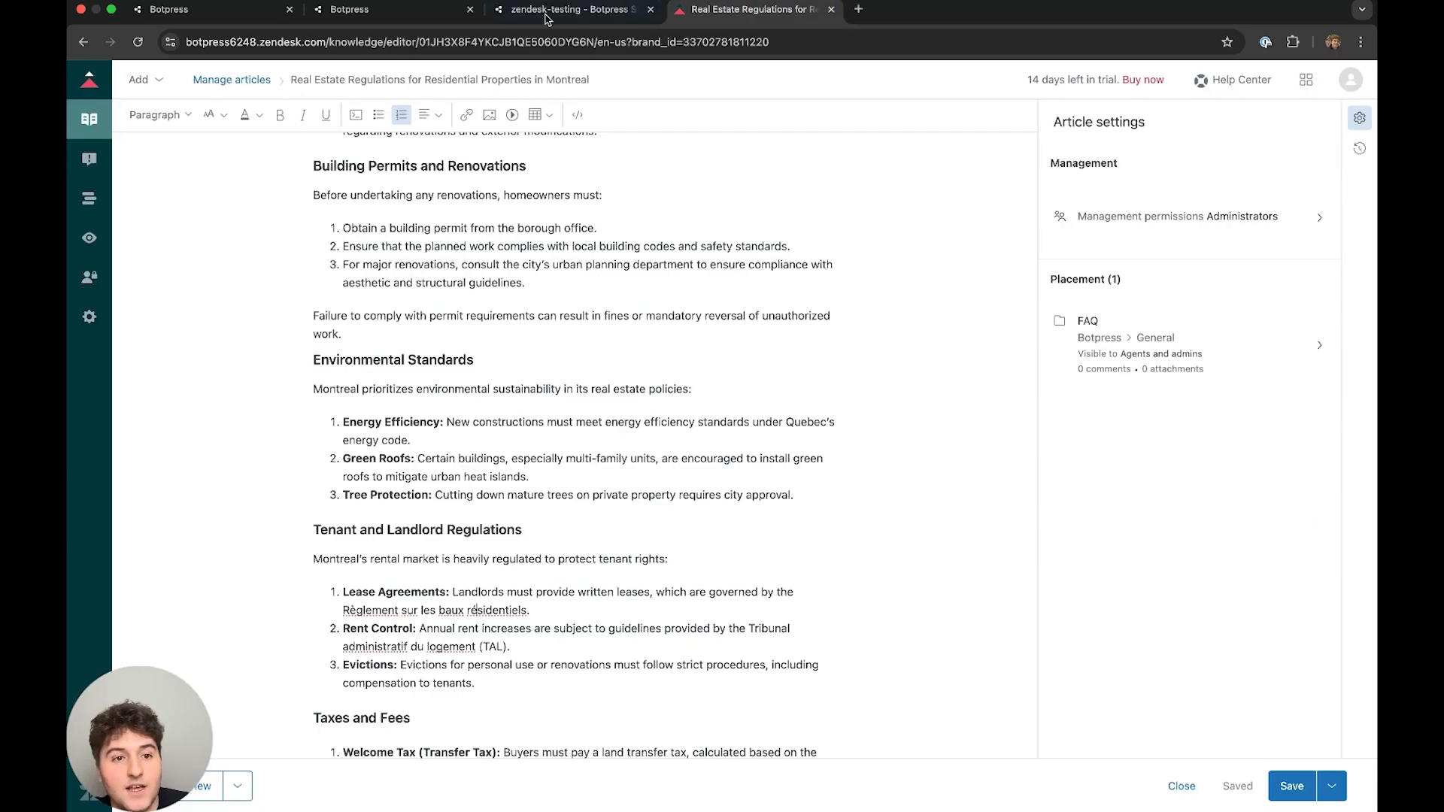
pyautogui.click(232, 79)
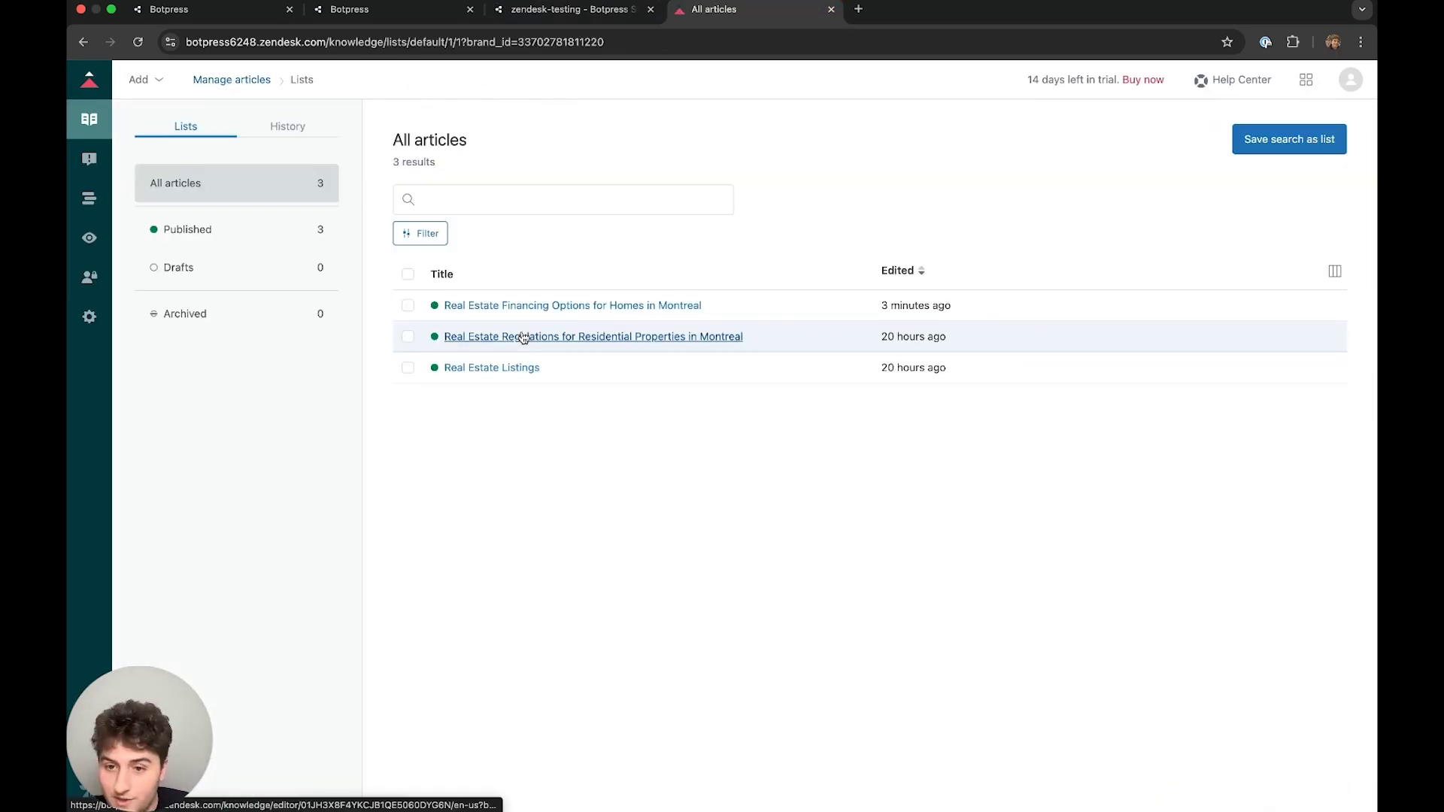
pyautogui.click(536, 307)
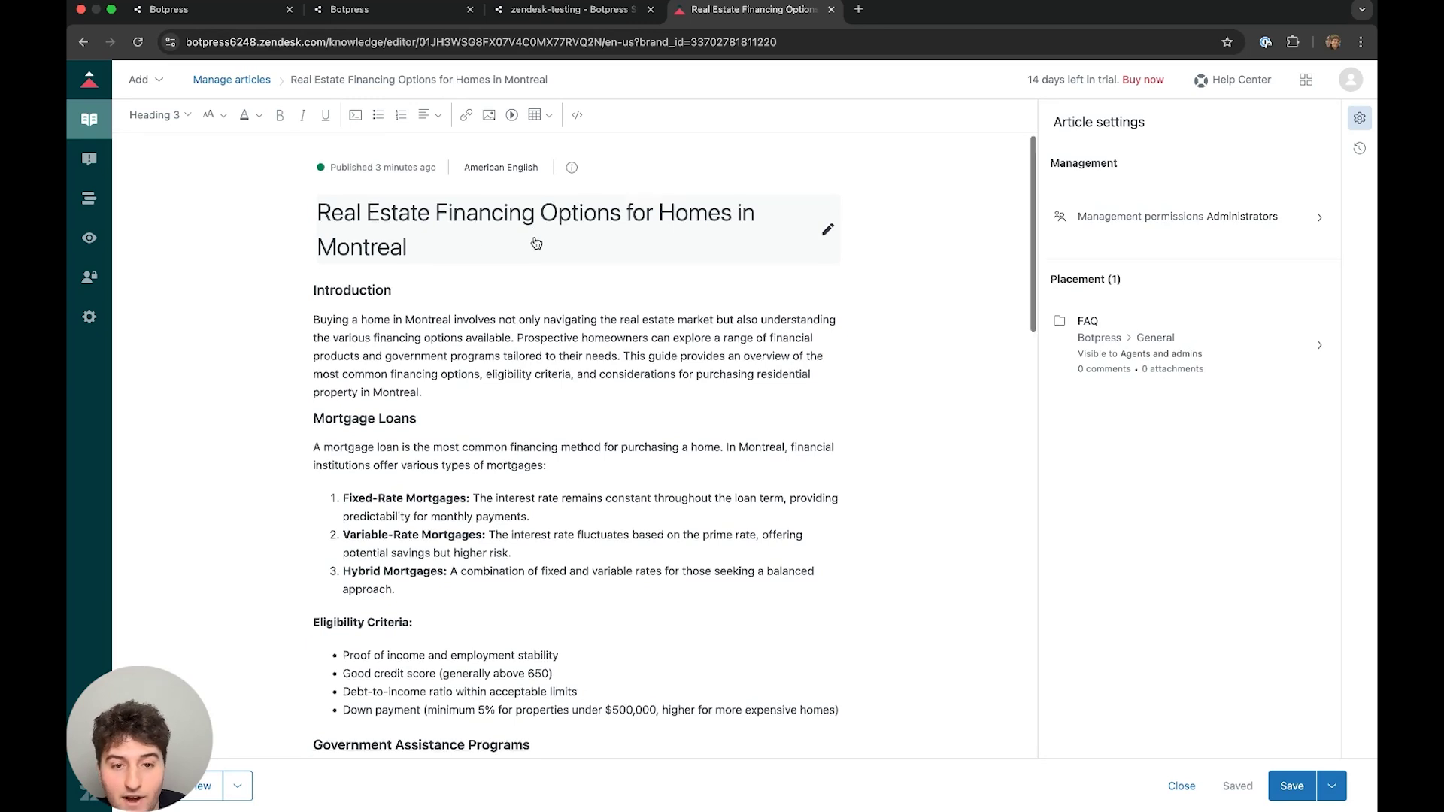
pyautogui.scroll(-2, 523, 253)
pyautogui.scroll(-2, 531, 243)
pyautogui.scroll(-1, 532, 237)
pyautogui.scroll(-1, 533, 237)
pyautogui.scroll(-1, 533, 237)
pyautogui.scroll(-1, 533, 237)
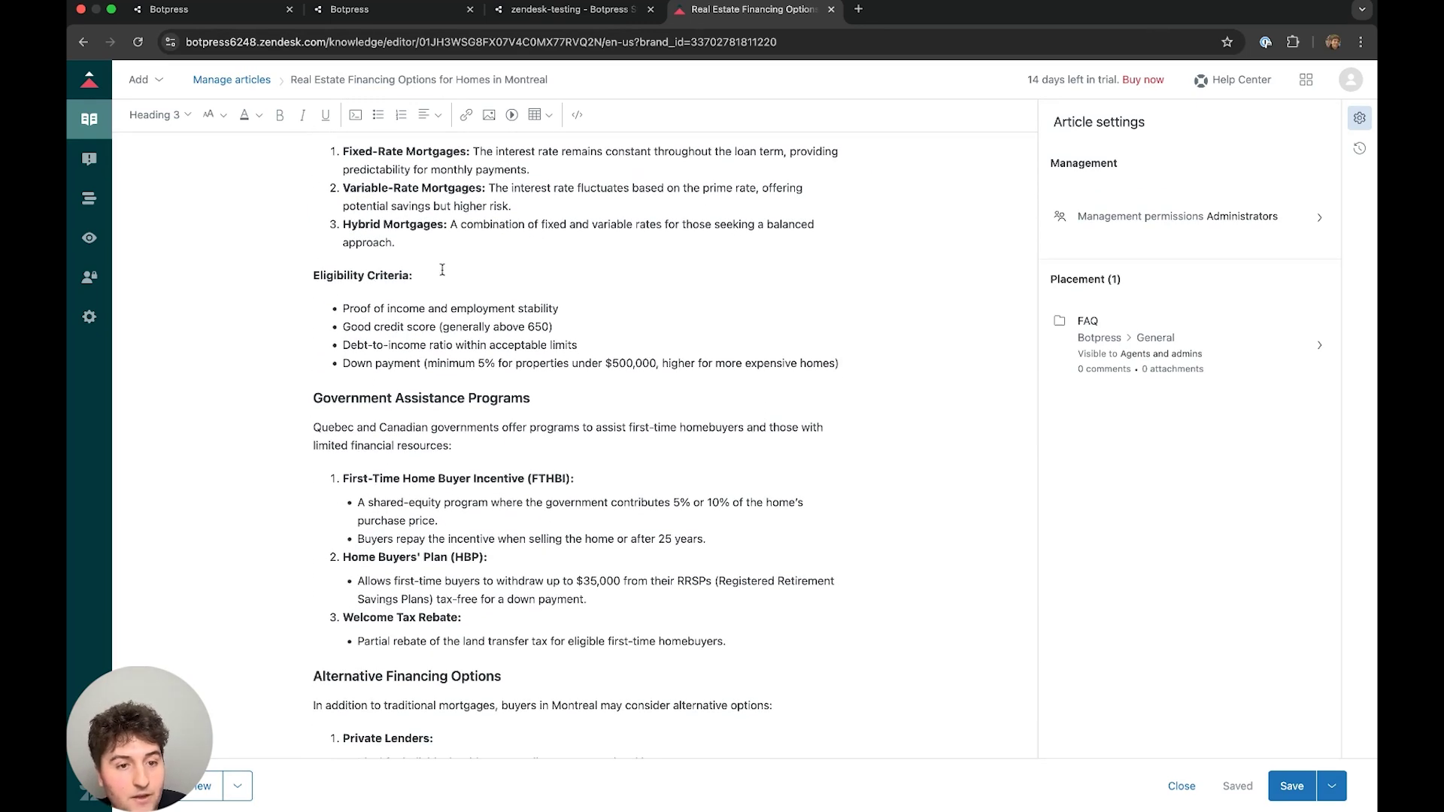
pyautogui.scroll(3, 442, 268)
pyautogui.scroll(3, 443, 268)
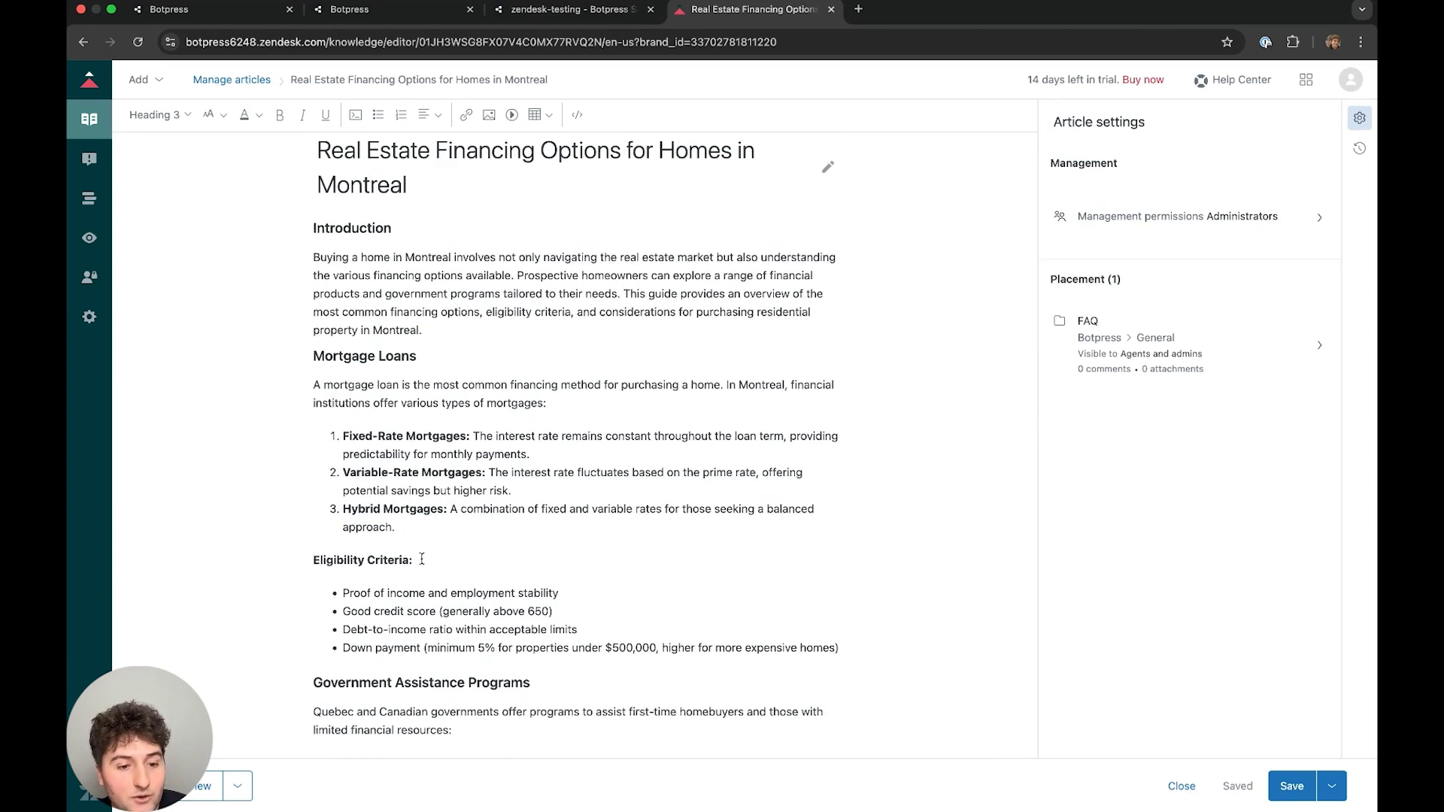
# Ask the bot about mortgage loan eligibility and compare its reply with the Zendesk financing article.
pyautogui.click(570, 9)
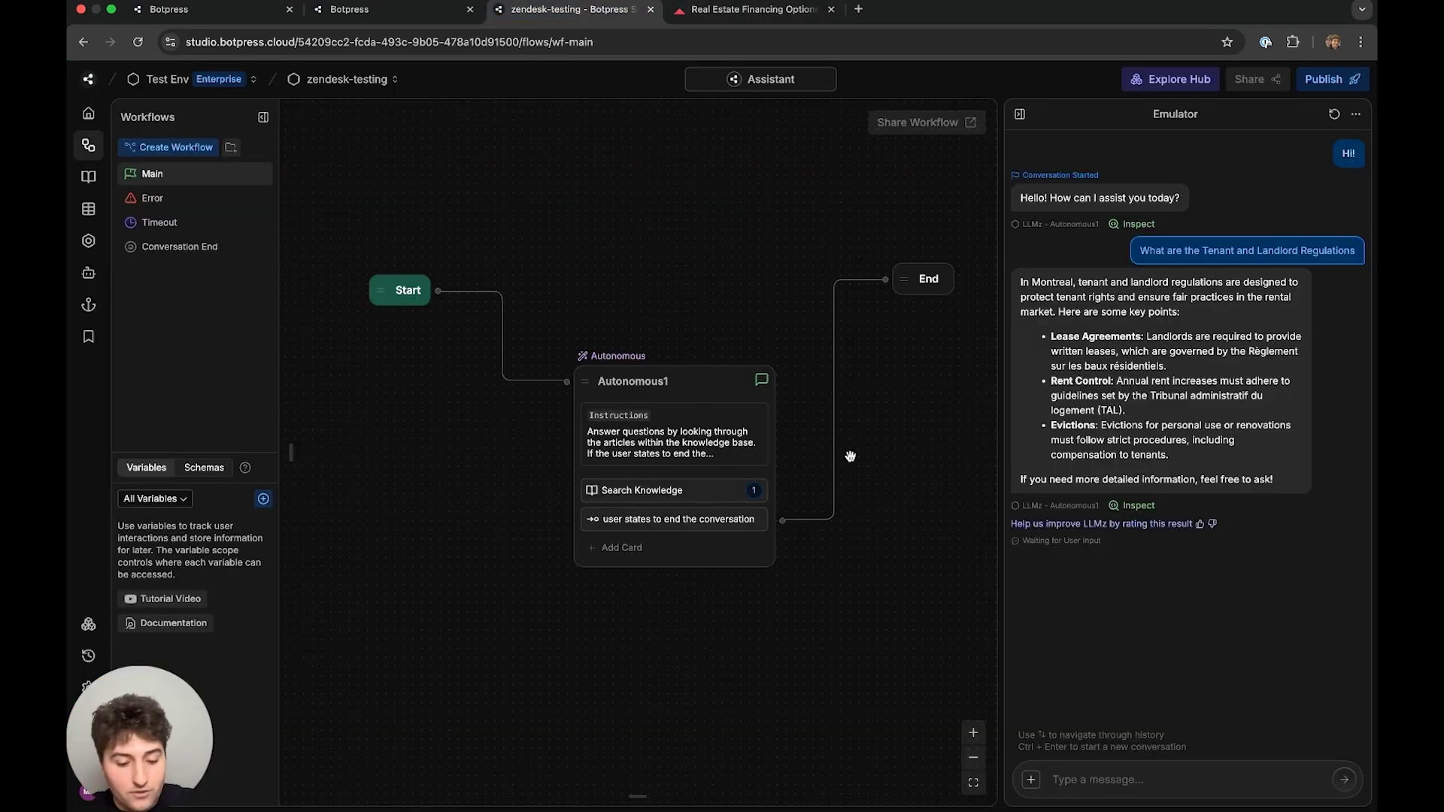
pyautogui.write('What are ')
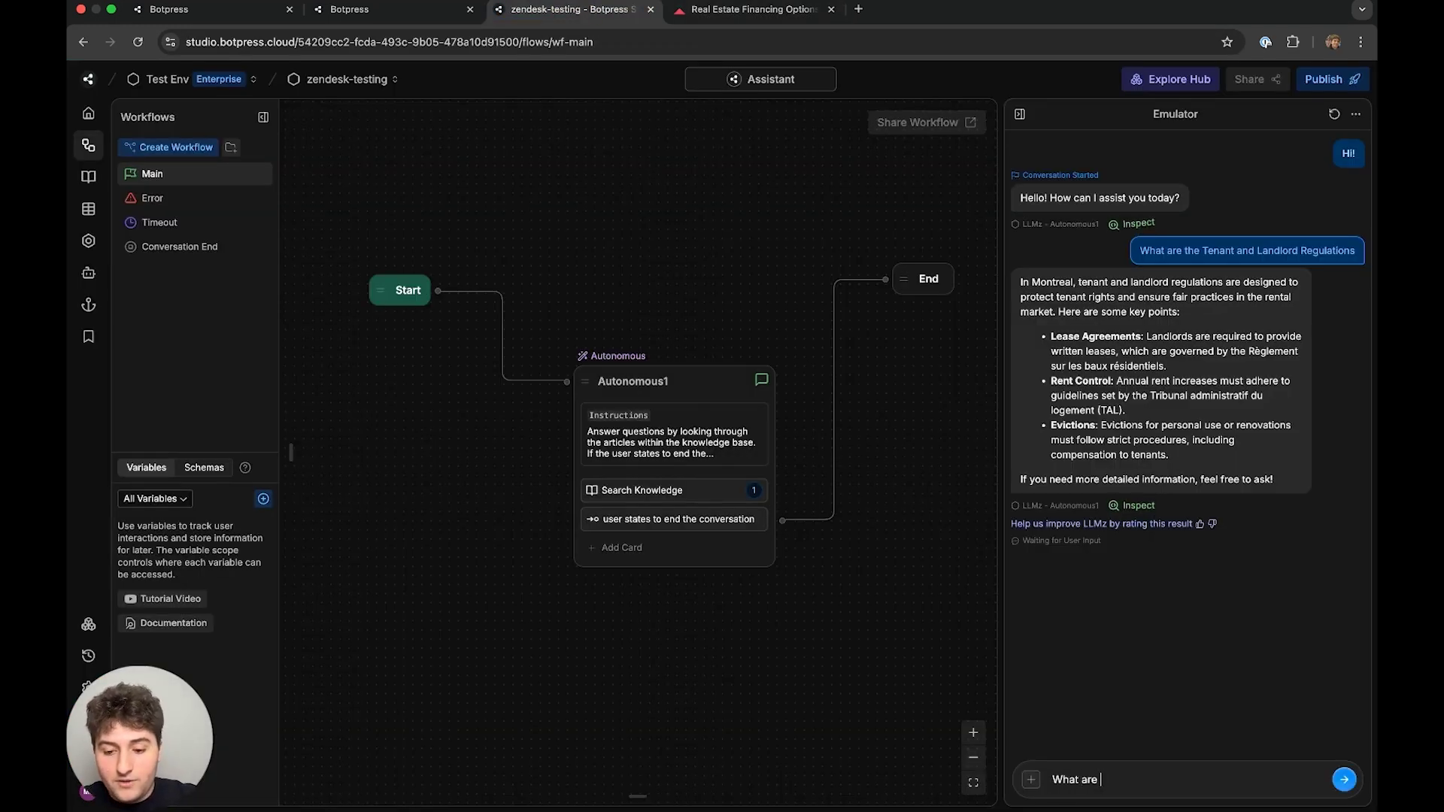
pyautogui.write('the eligibility ')
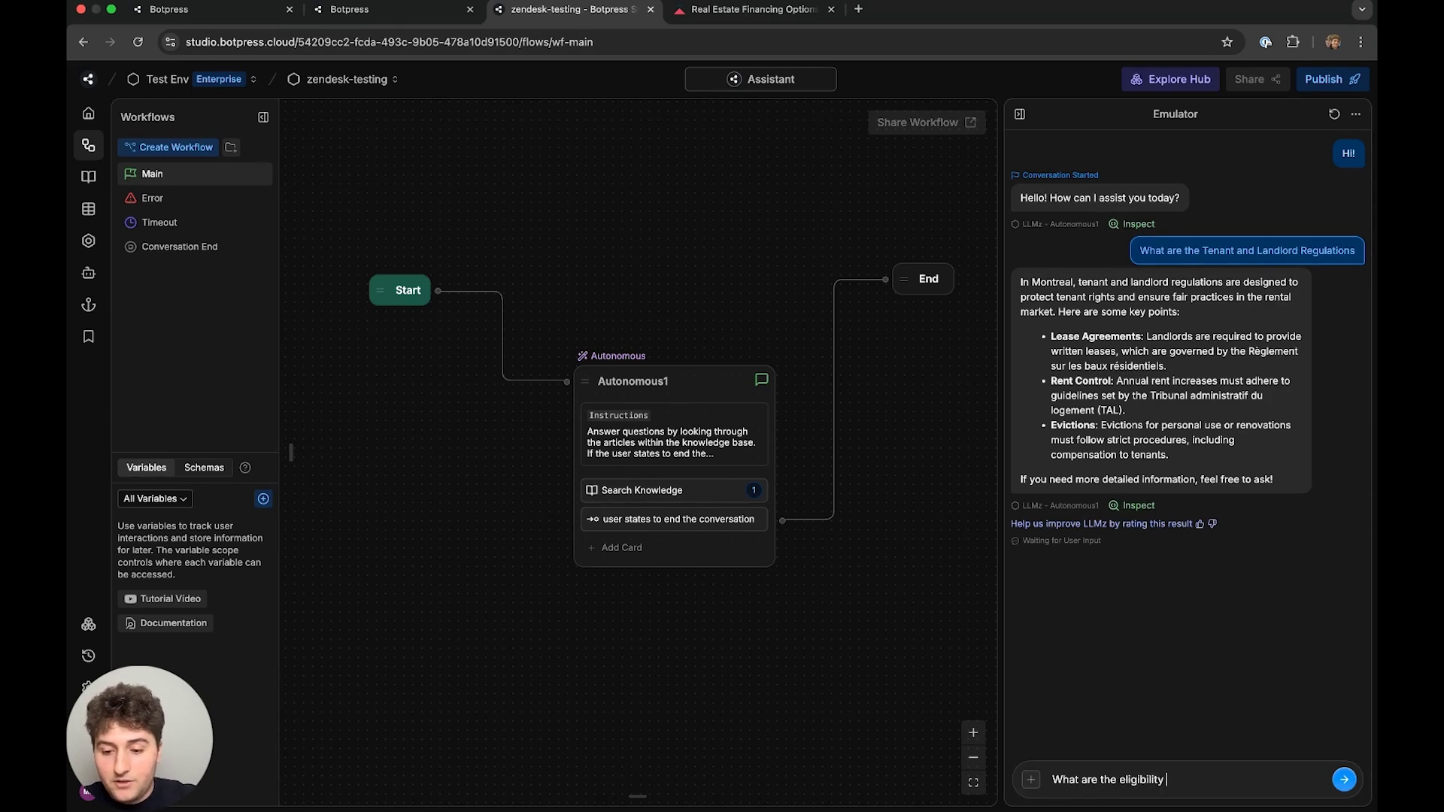
pyautogui.write('criteria for')
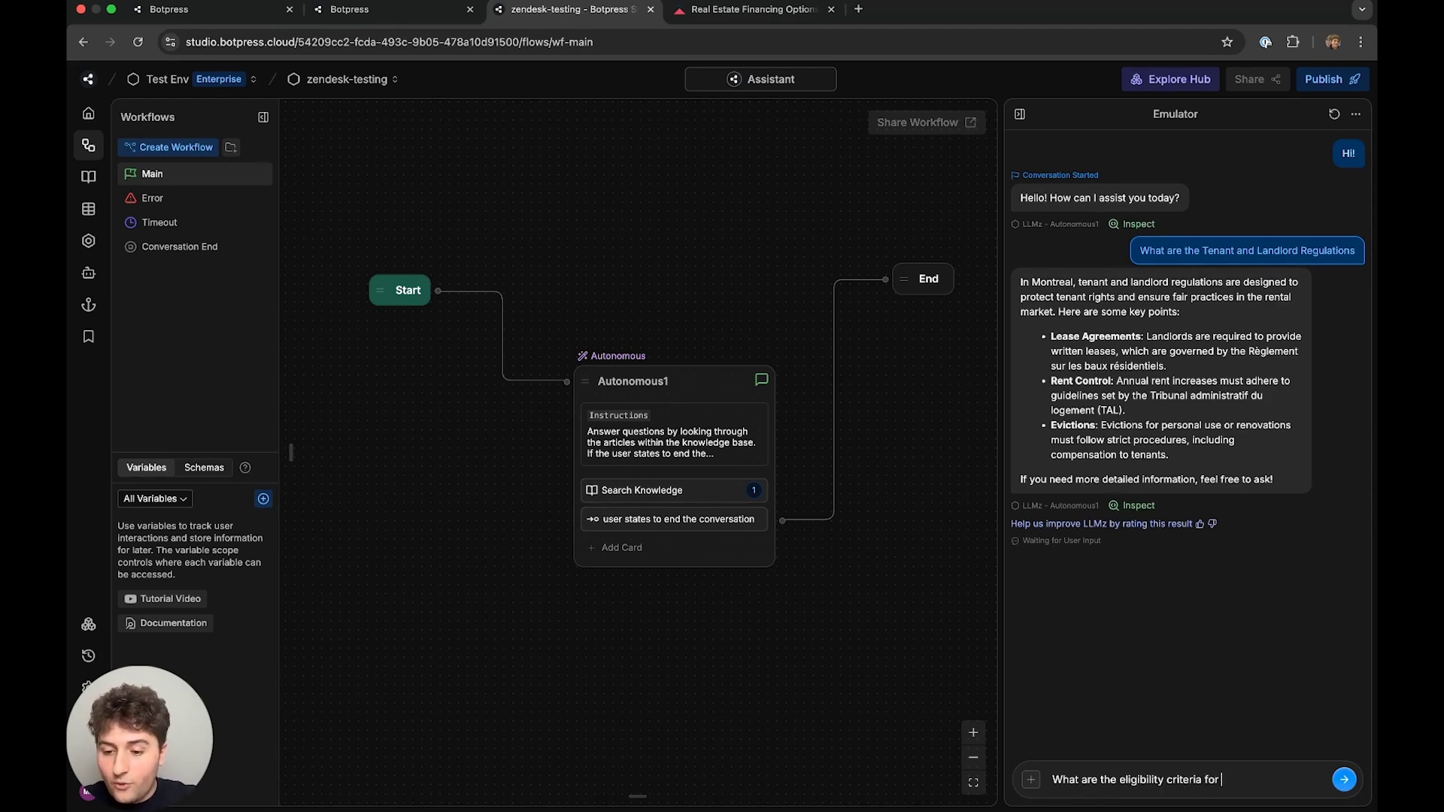
pyautogui.write('mortgage')
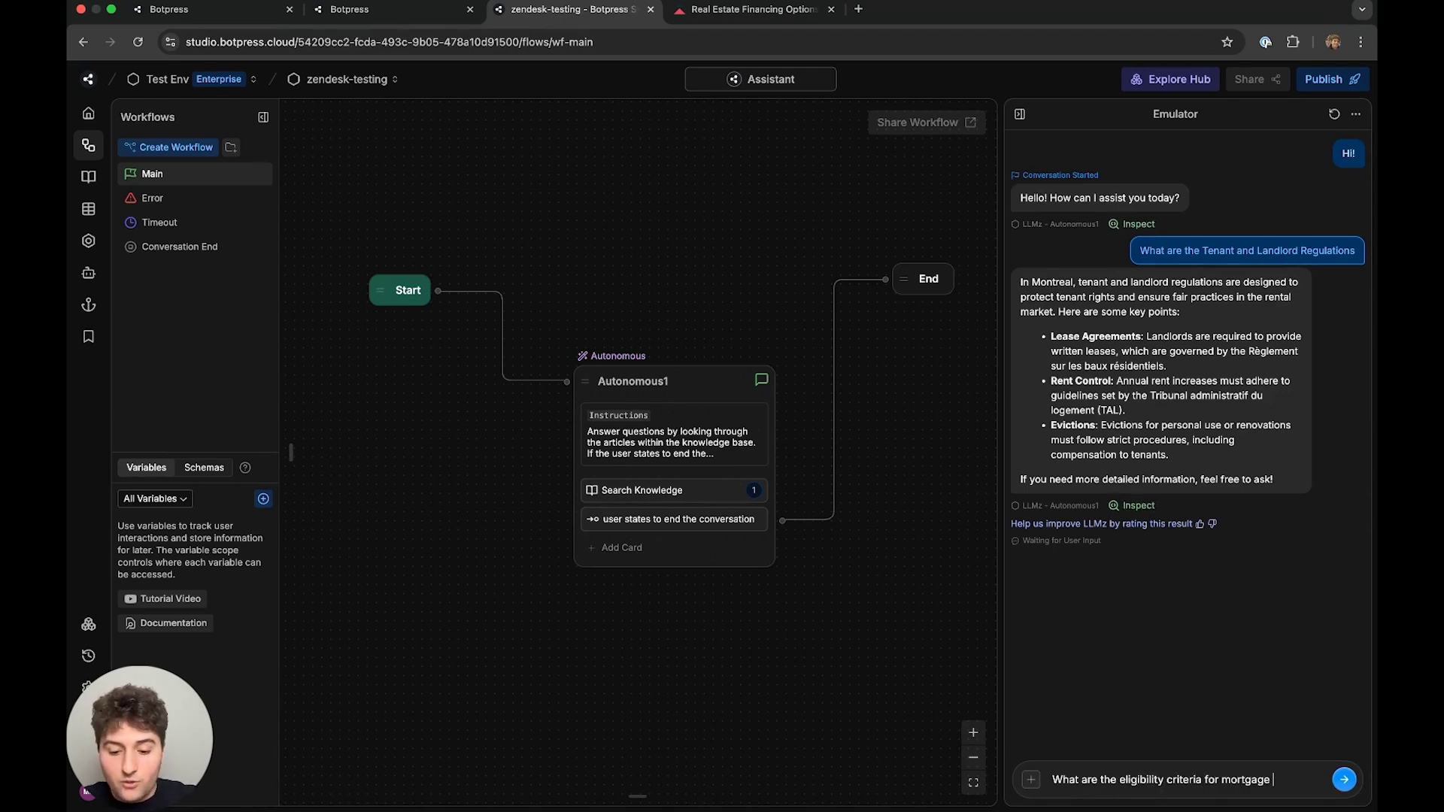
pyautogui.write('loans?')
pyautogui.press('Return')
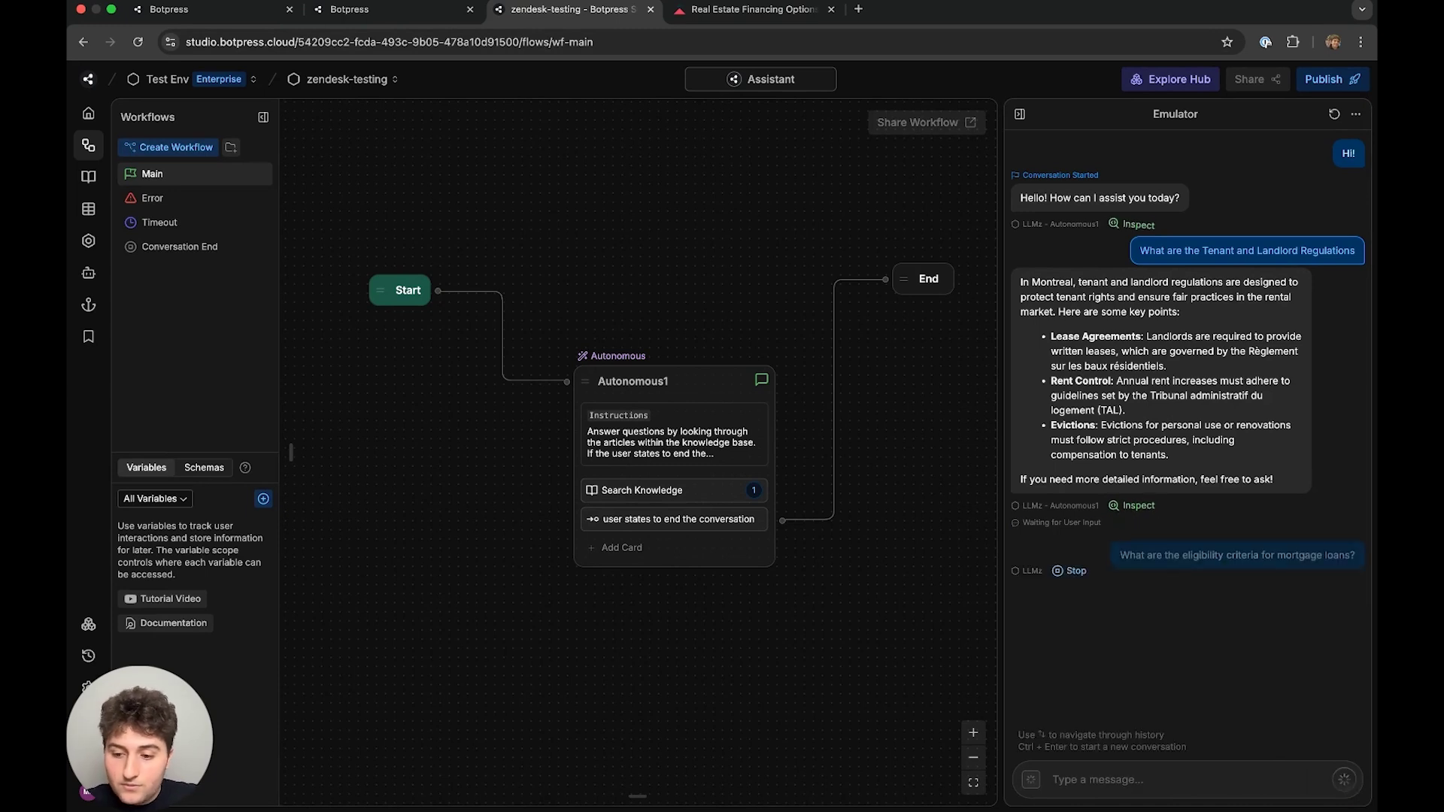
pyautogui.click(723, 9)
pyautogui.scroll(-1, 478, 341)
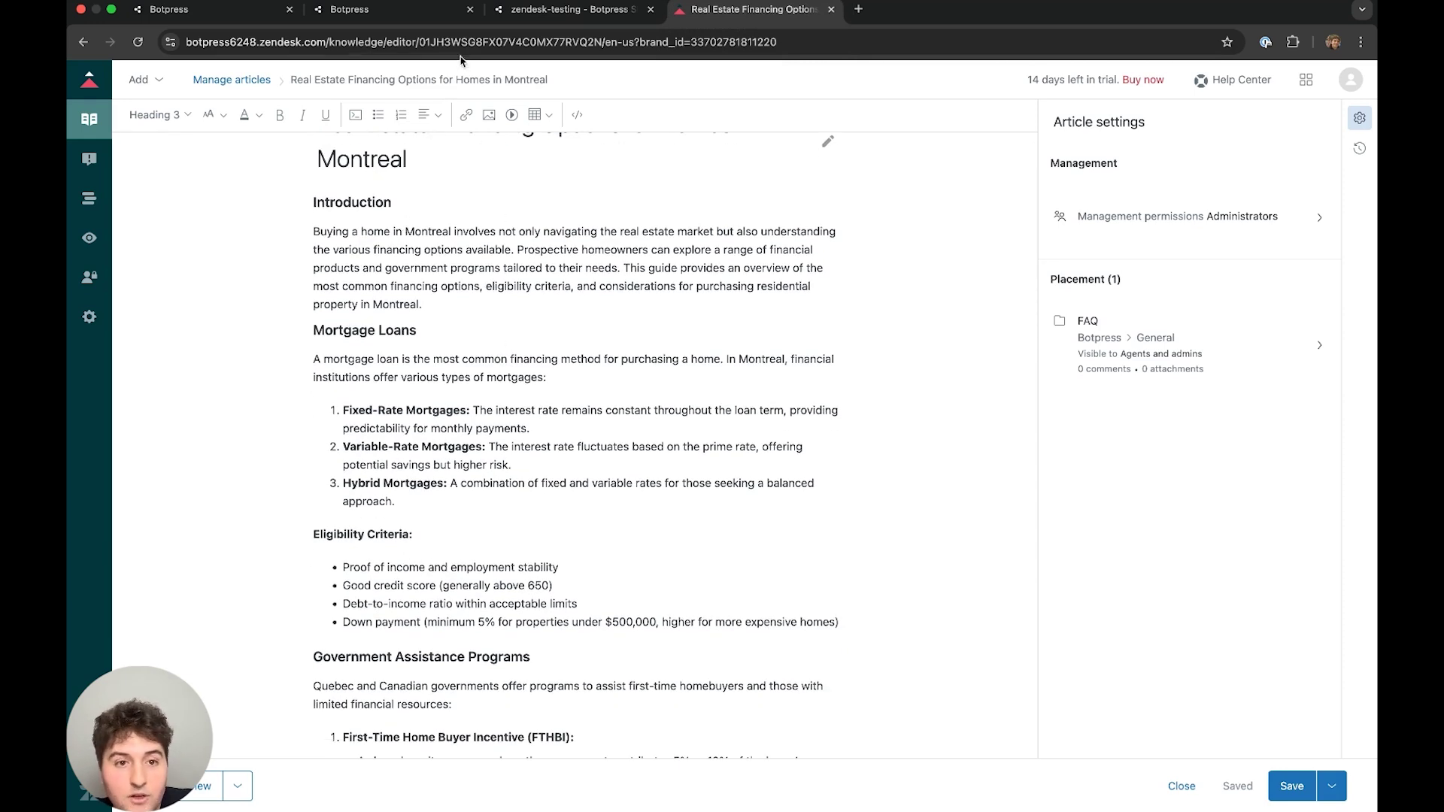
pyautogui.click(564, 9)
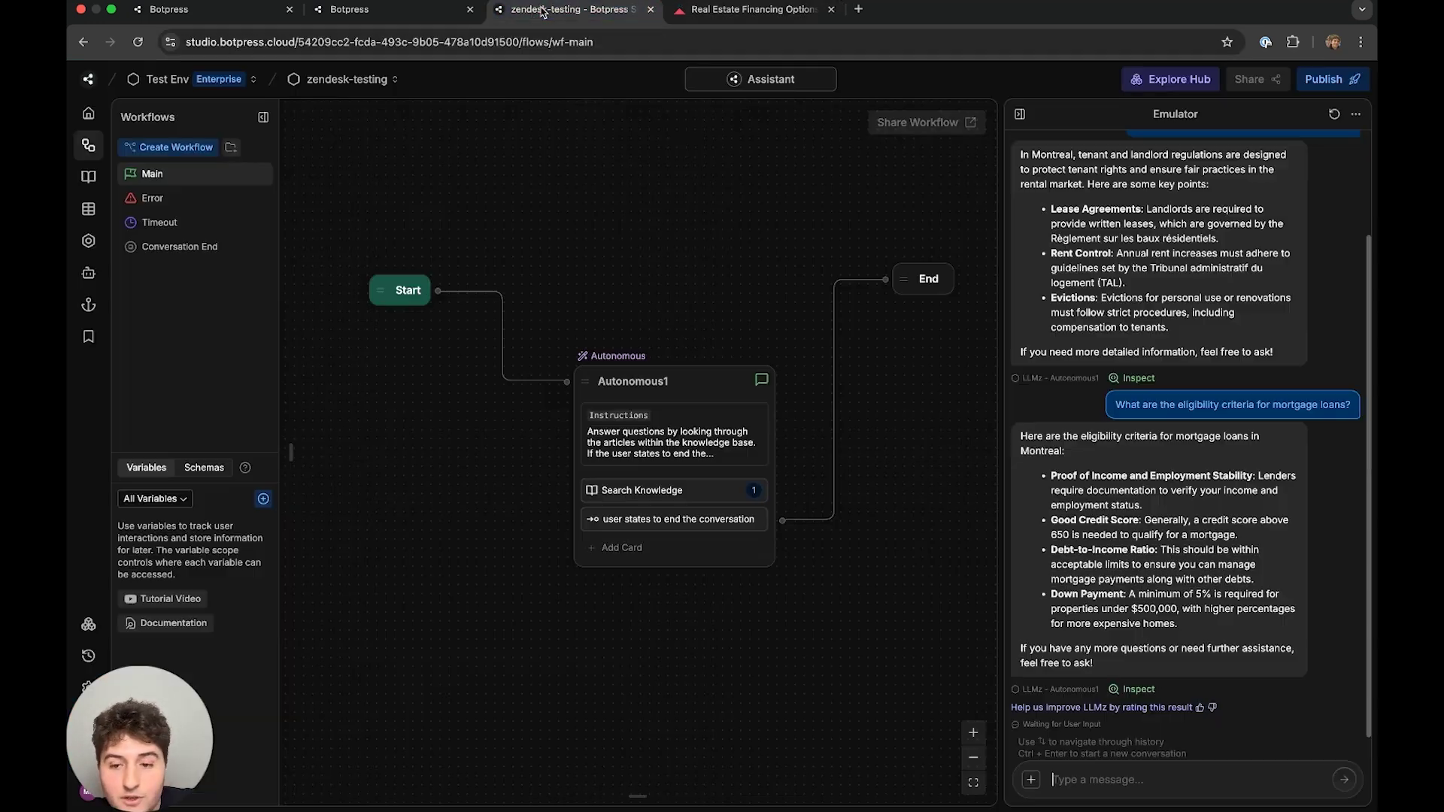
pyautogui.click(745, 10)
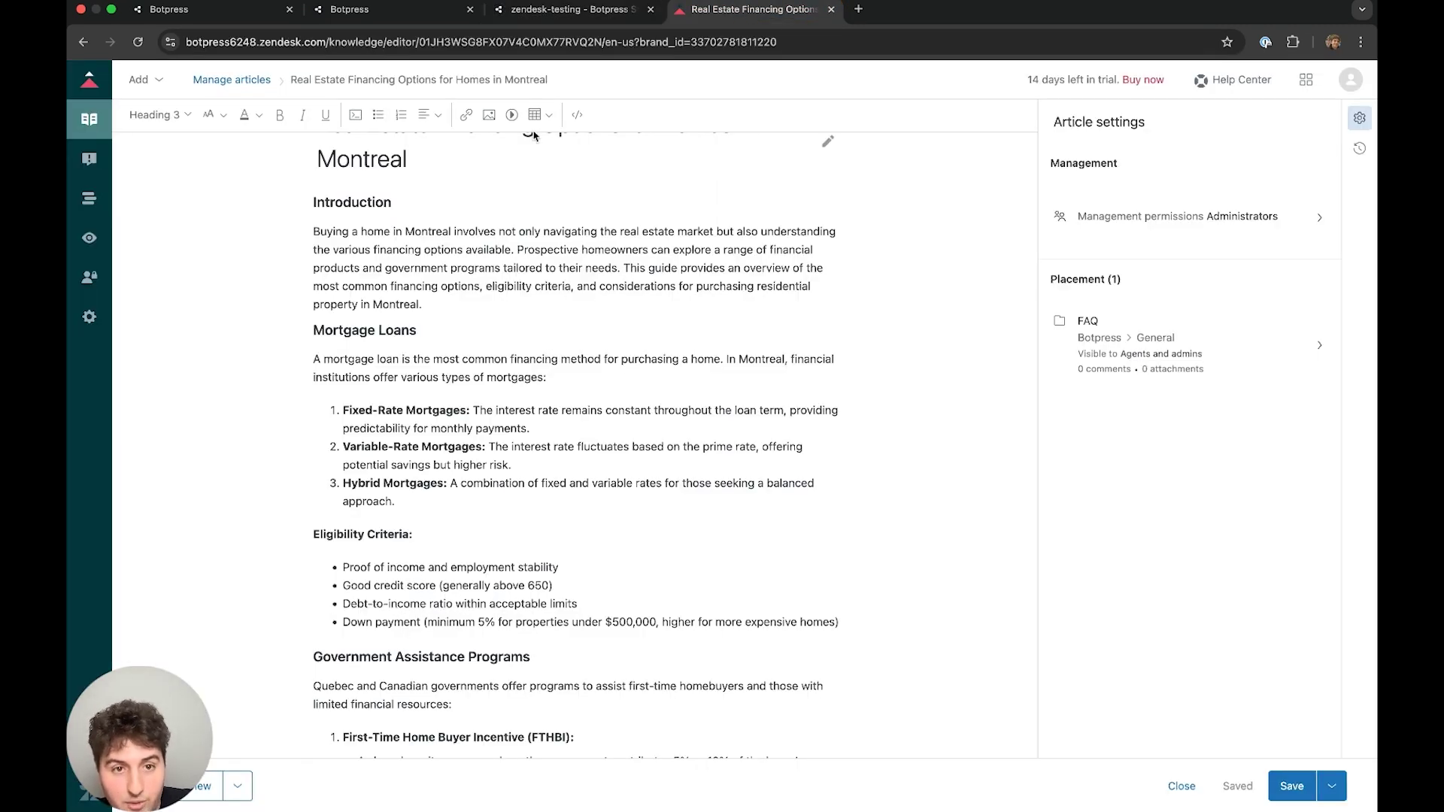
pyautogui.click(564, 10)
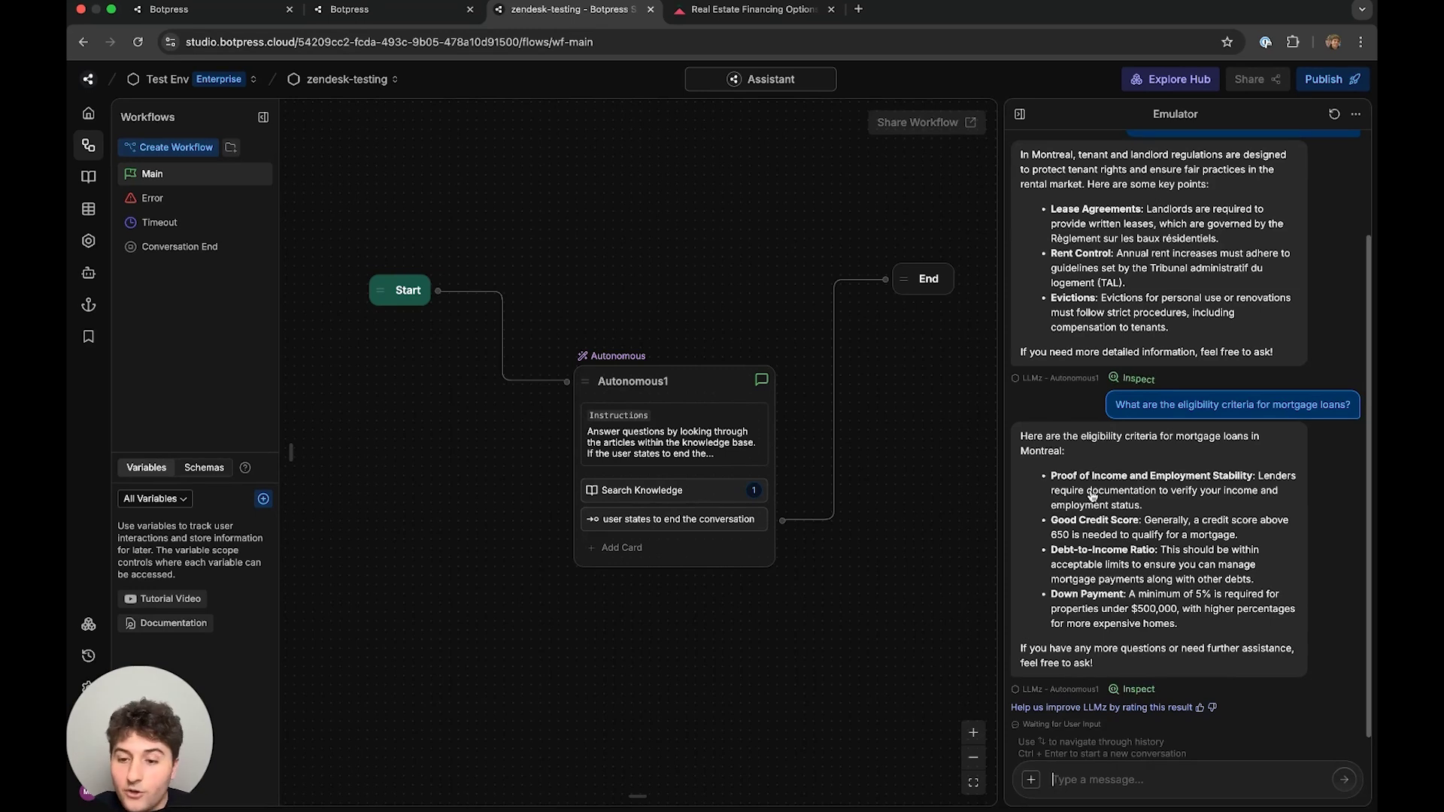
# Send 'end conversation!' in the Emulator and pan the workflow canvas to check the End node.
pyautogui.click(1069, 776)
pyautogui.write('end conversation!')
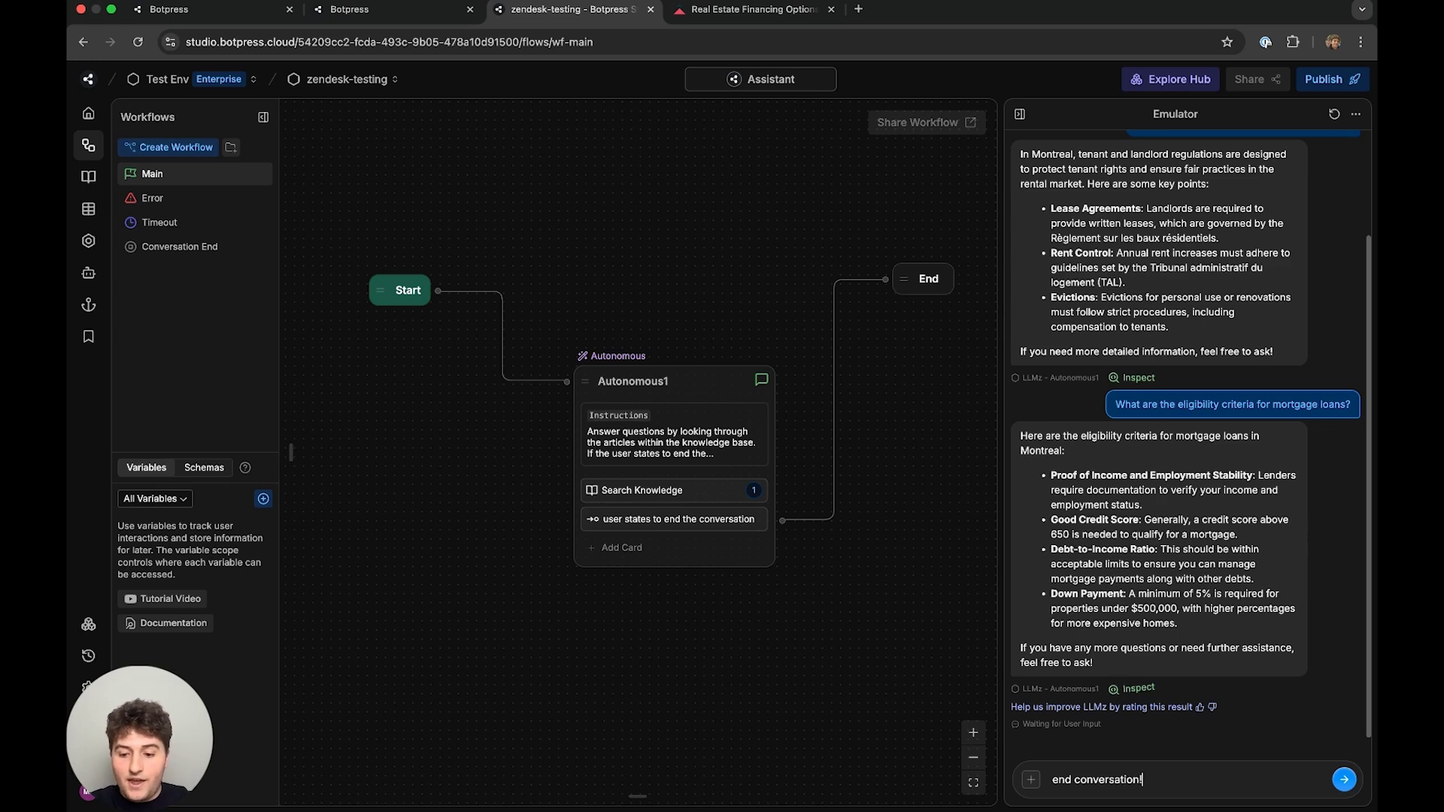
pyautogui.press('Return')
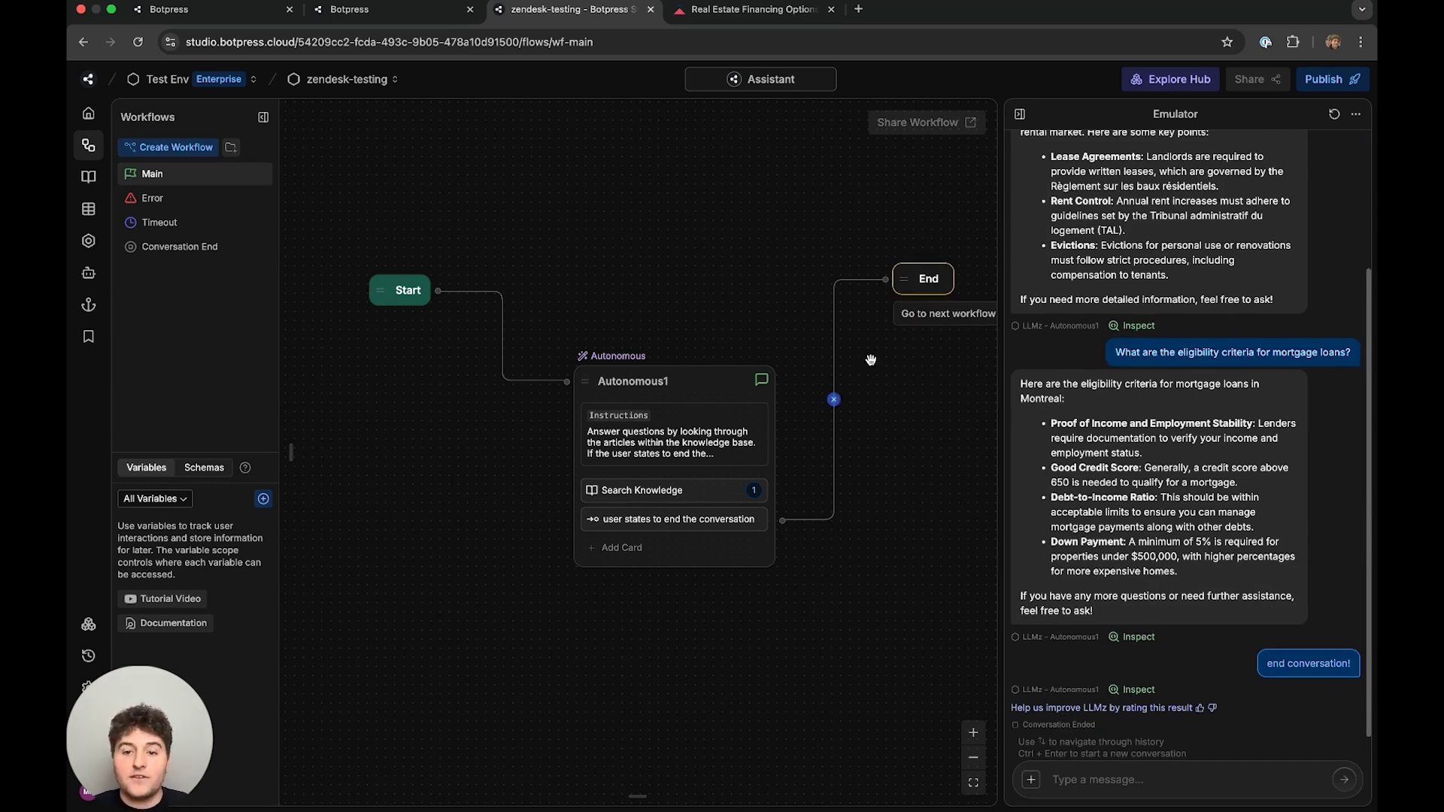
pyautogui.moveTo(888, 376); pyautogui.dragTo(776, 418)
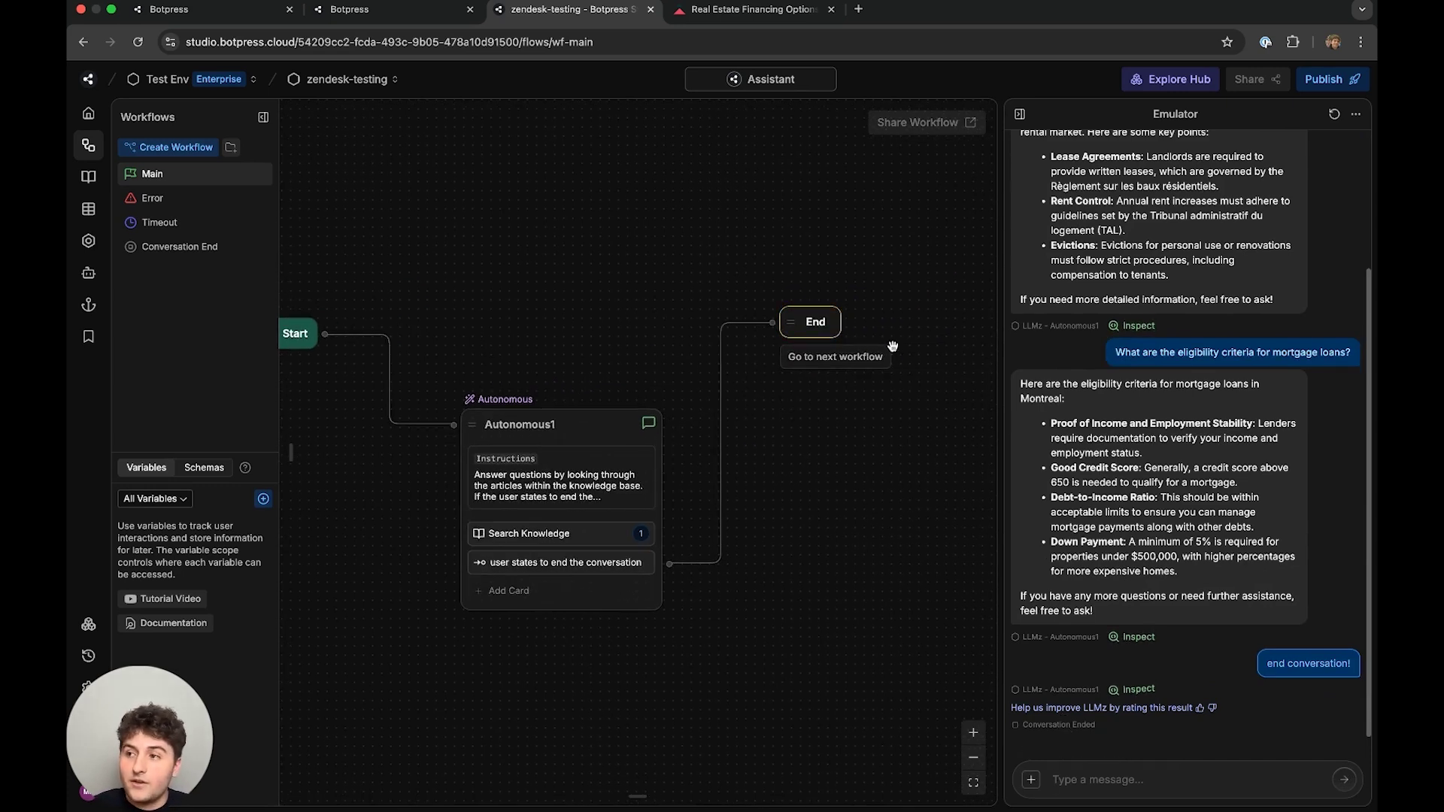
pyautogui.moveTo(654, 262); pyautogui.dragTo(849, 246)
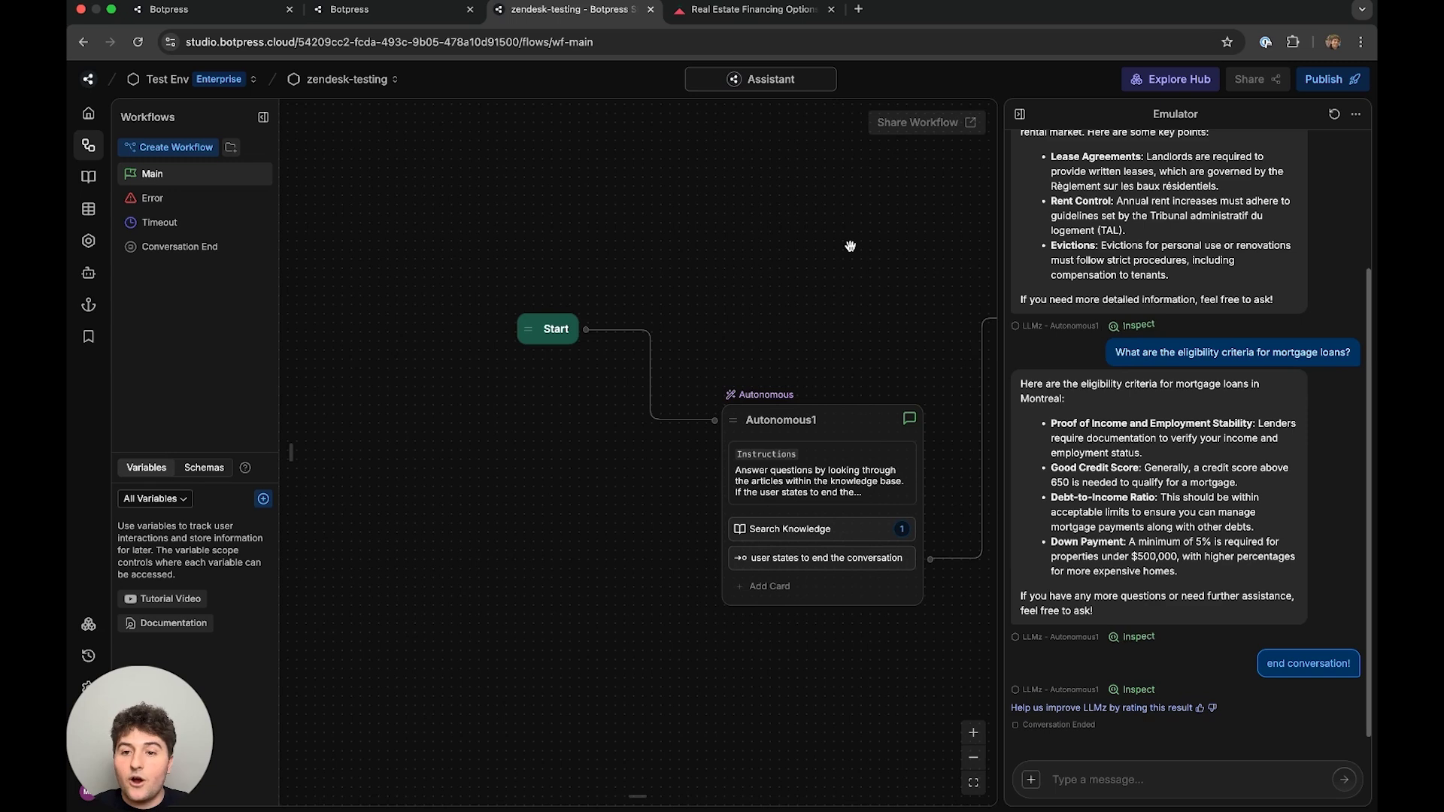